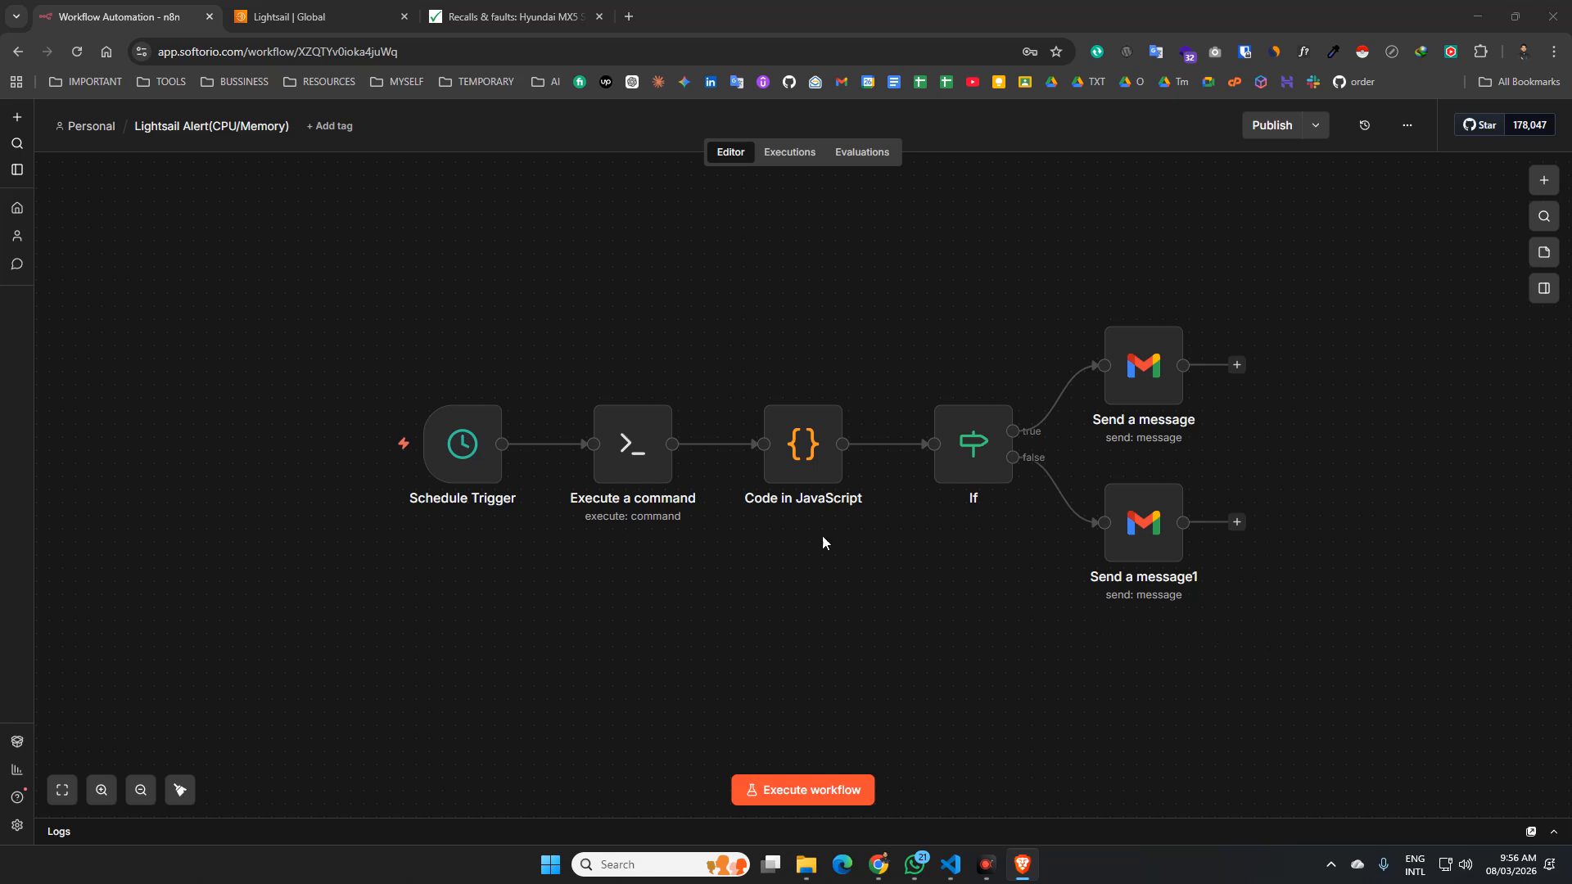
- Switch to the Claude chat and read the "Monitor Your Hosting Server" scenario, highlighting the Lightsail server description and the crash problem
left_click_drag(0, 210, 849, 4)
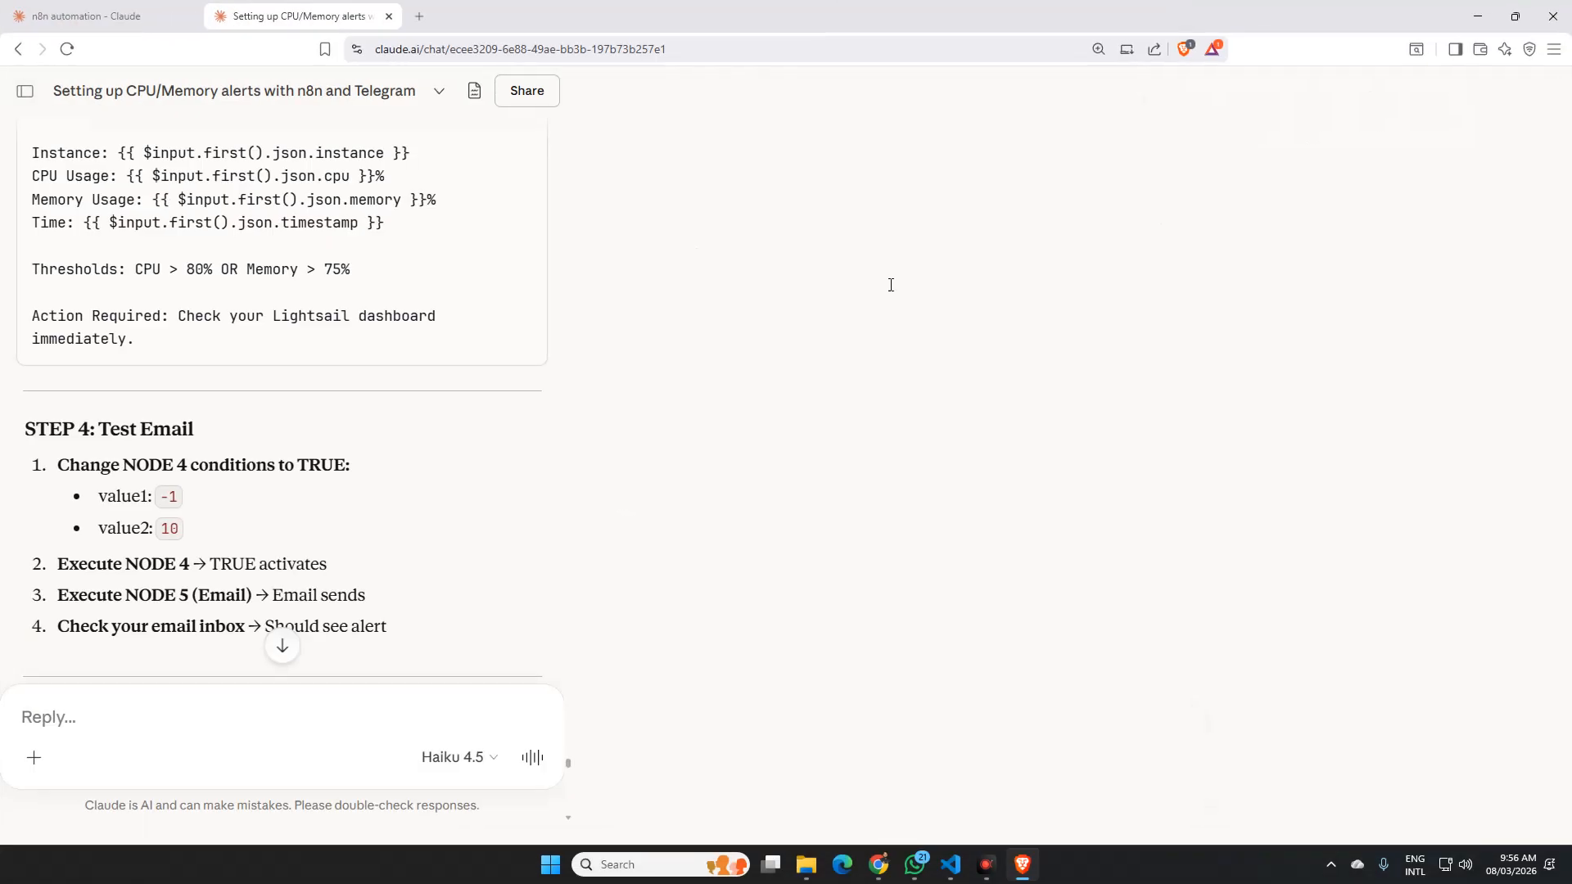
scroll(818, 344, "down", 2)
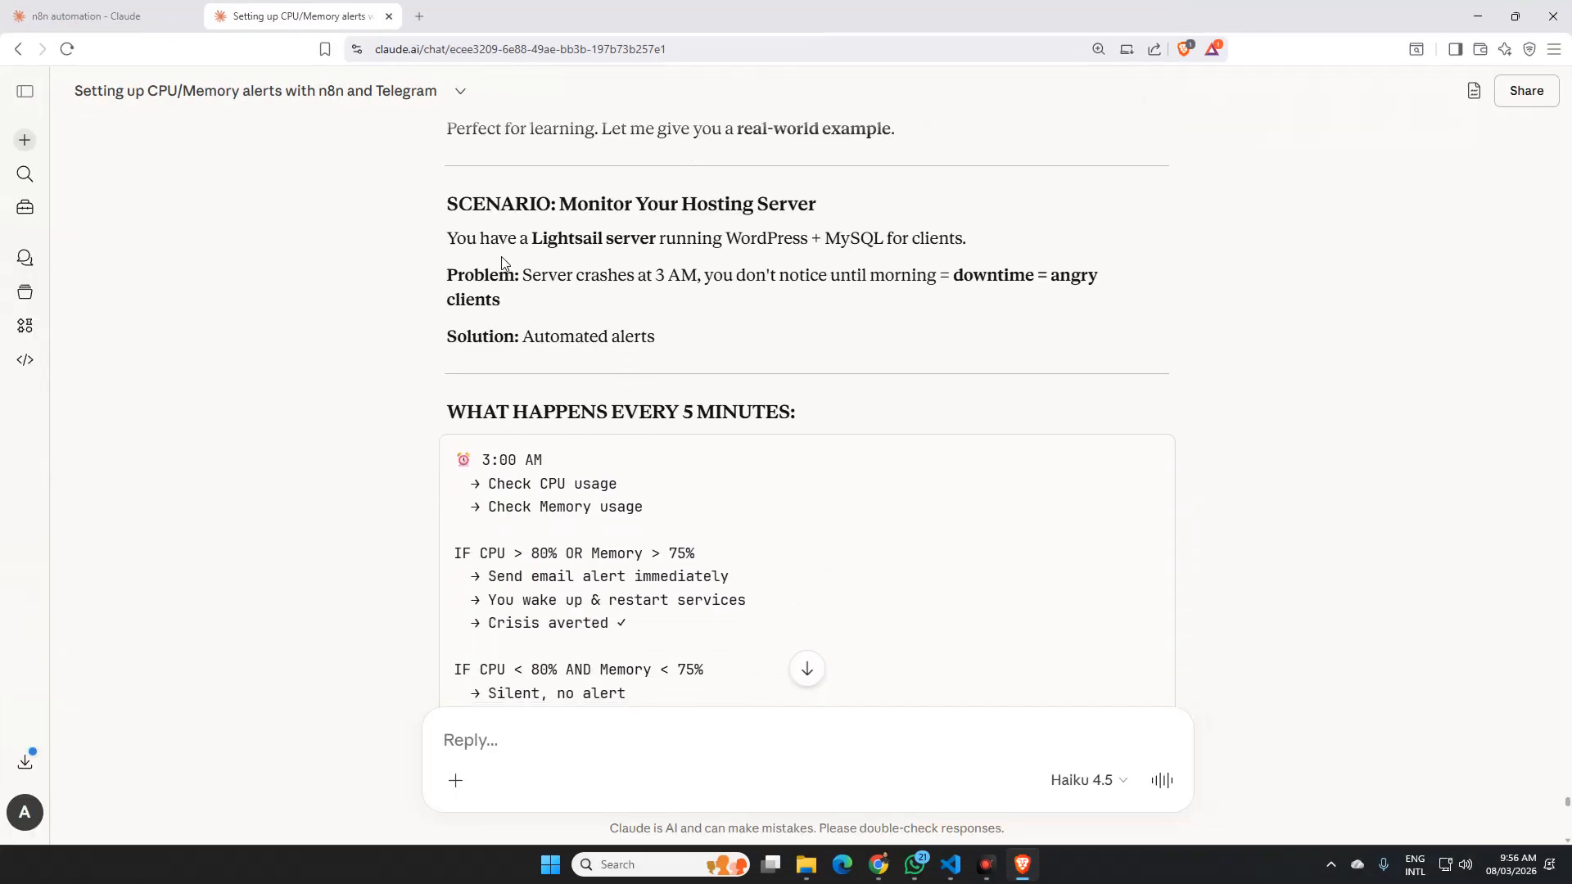
triple_click(767, 233)
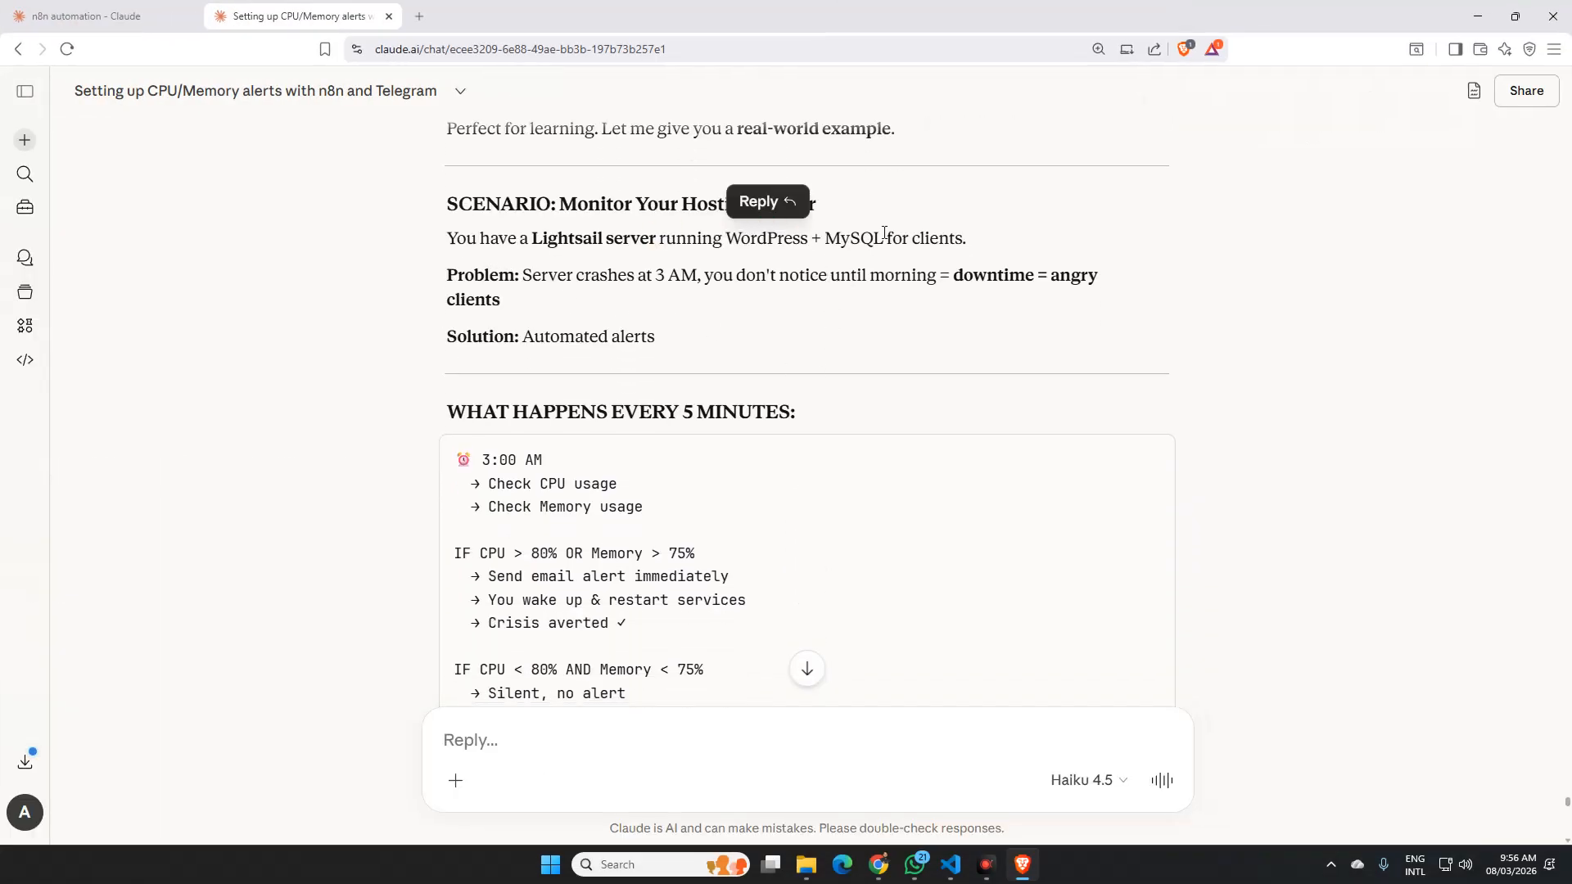
left_click(702, 295)
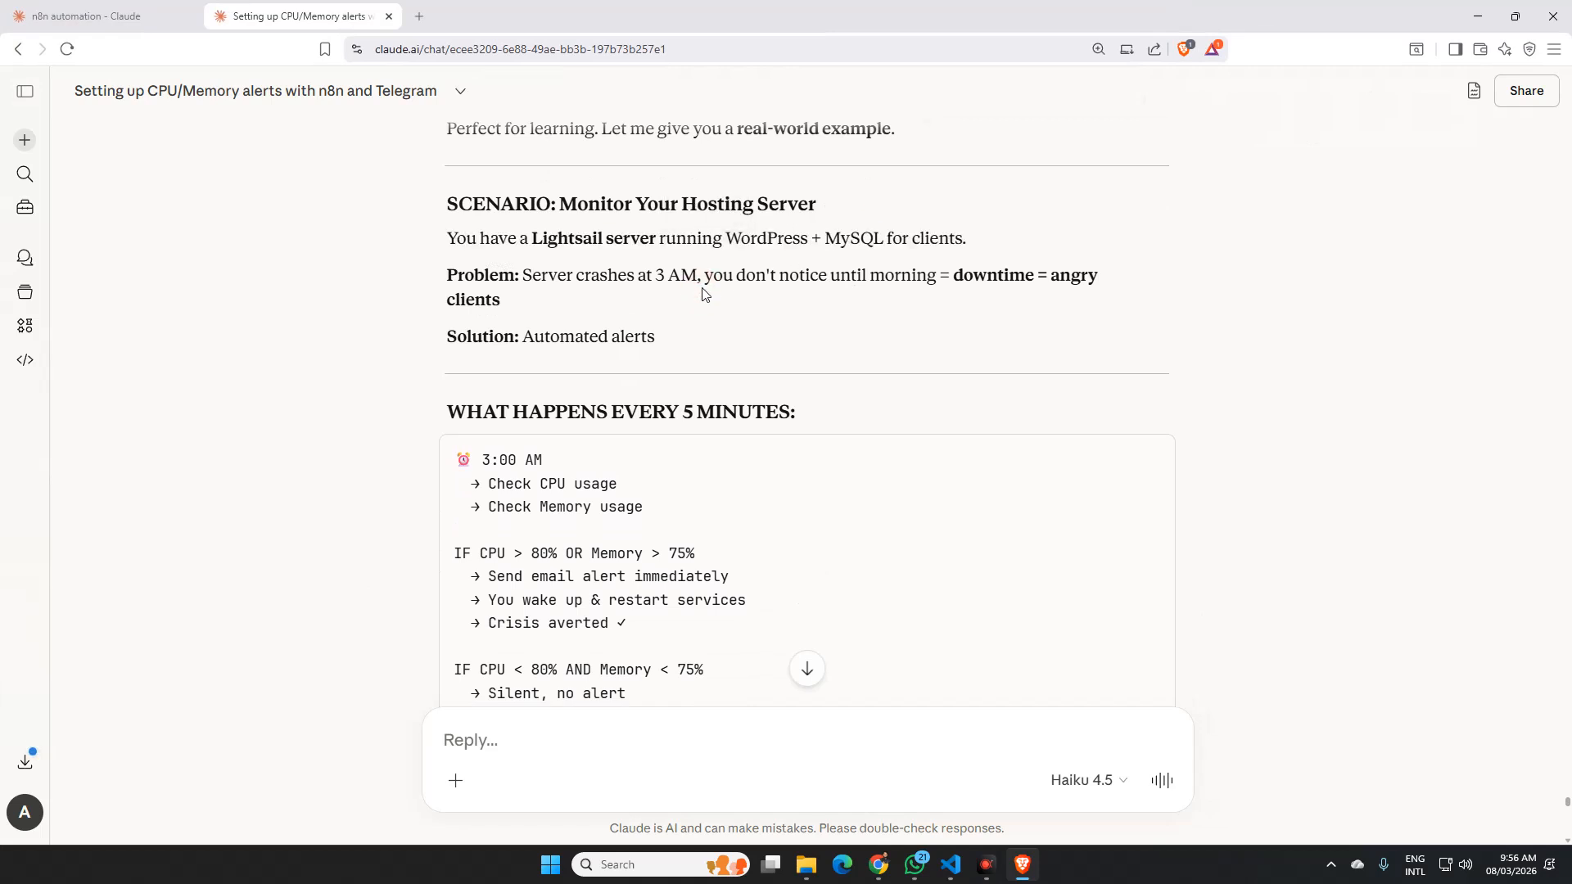
double_click(683, 273)
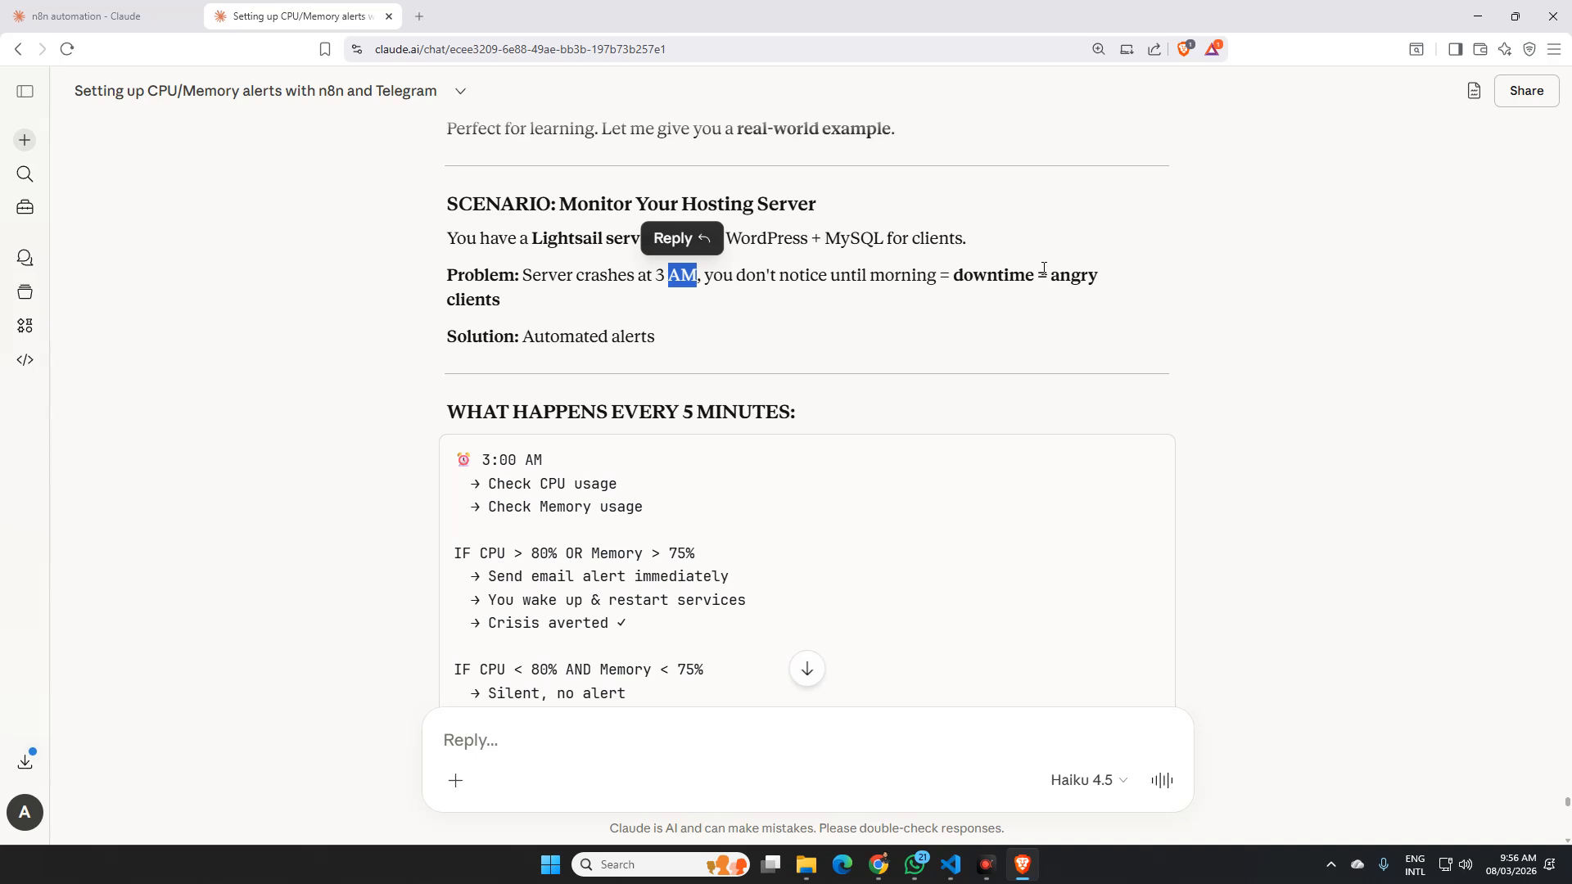
left_click_drag(1051, 275, 1179, 299)
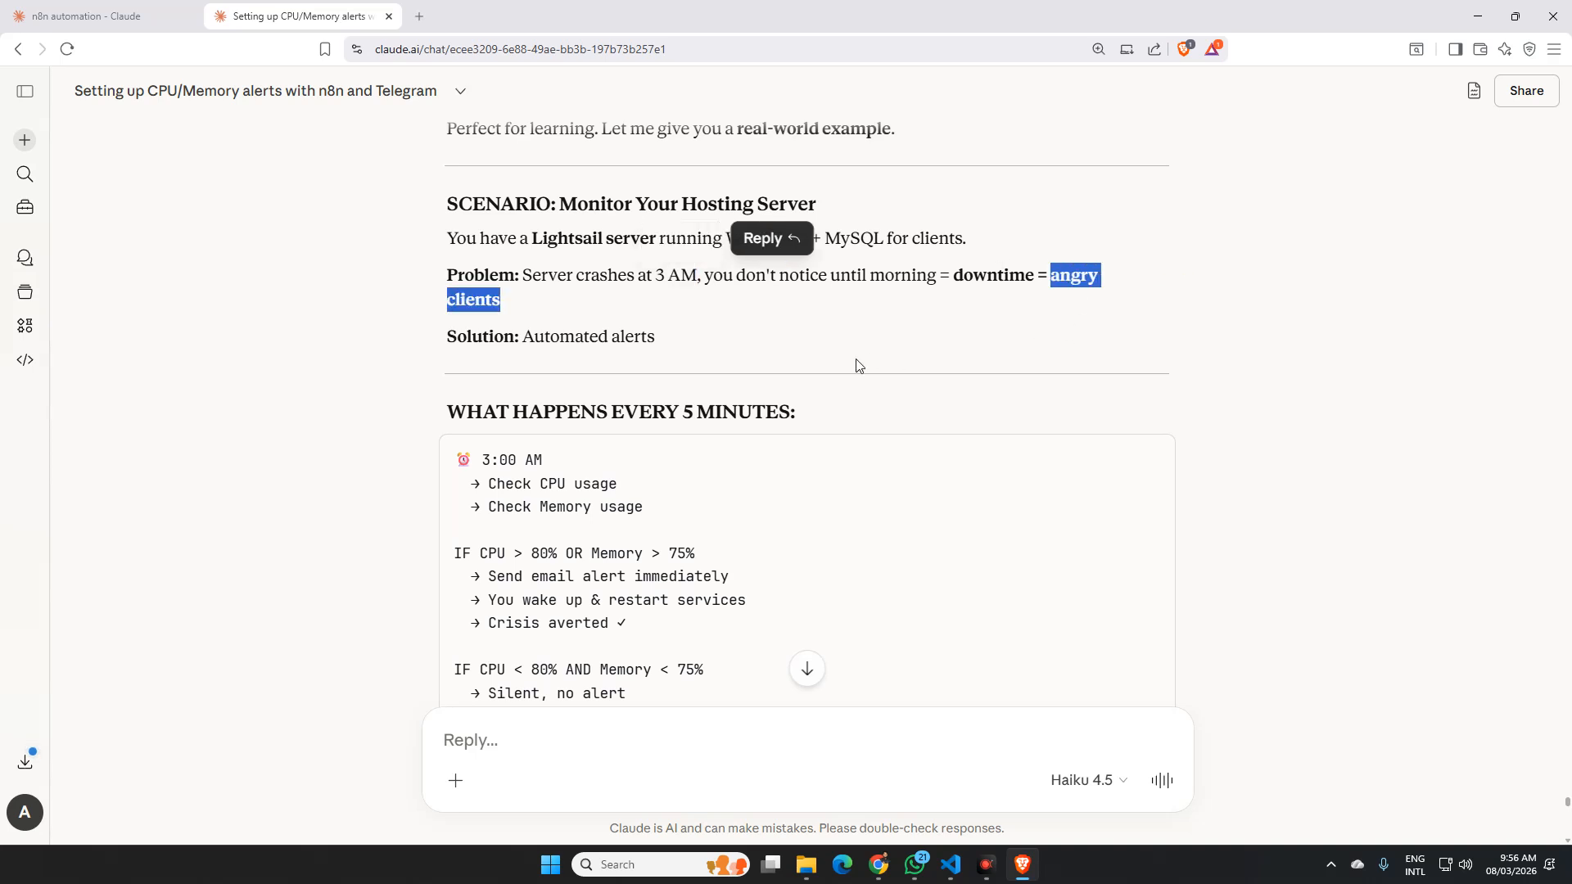
scroll(852, 361, "down", 2)
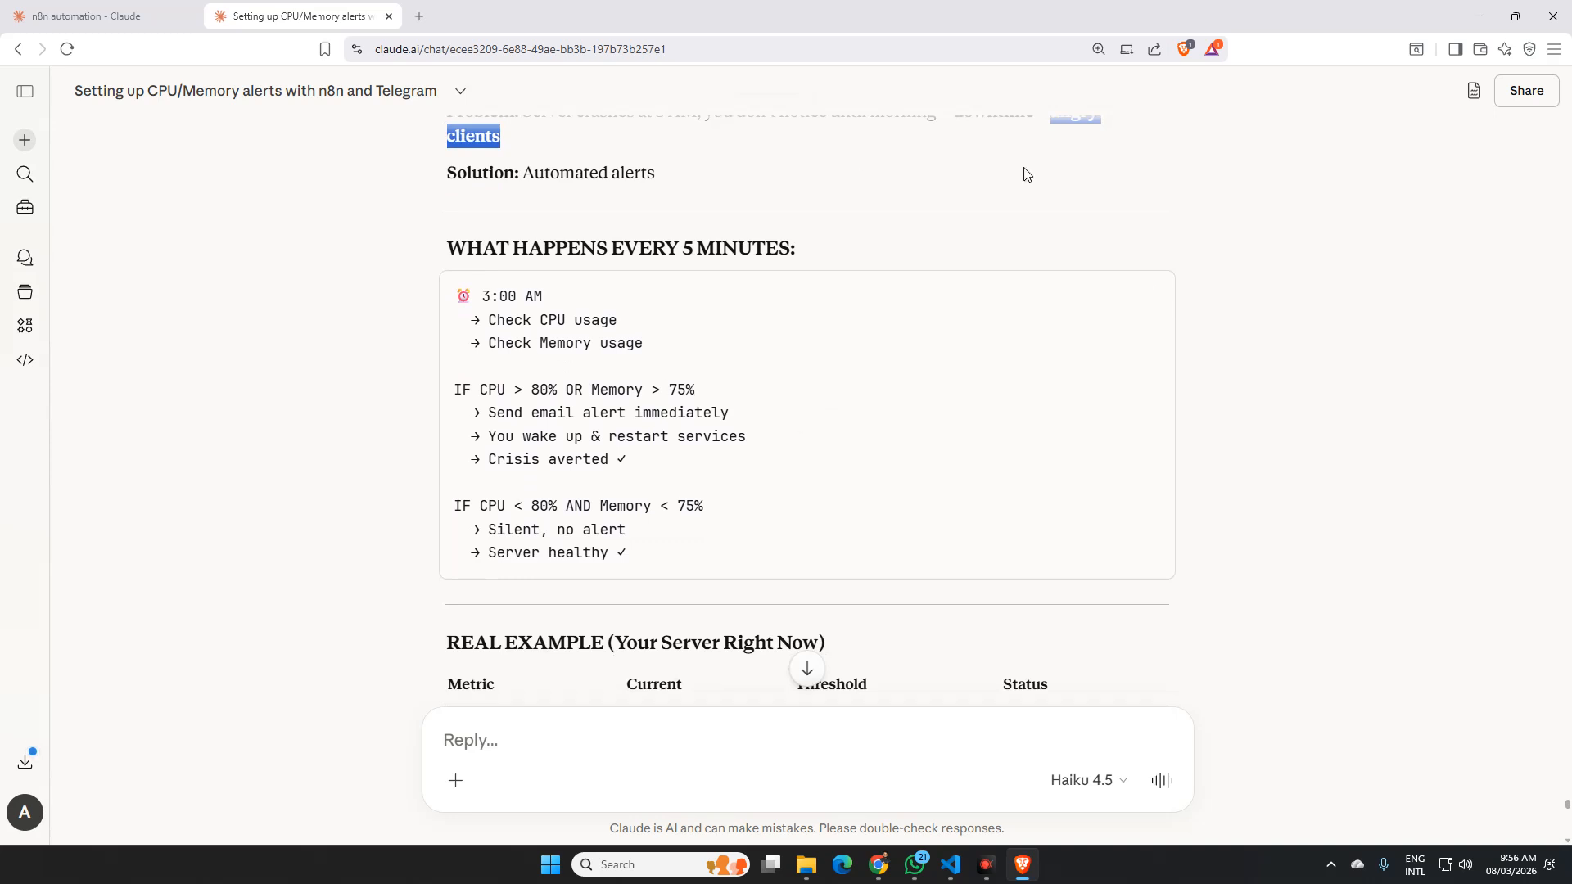
scroll(947, 330, "up", 2)
left_click_drag(448, 237, 664, 311)
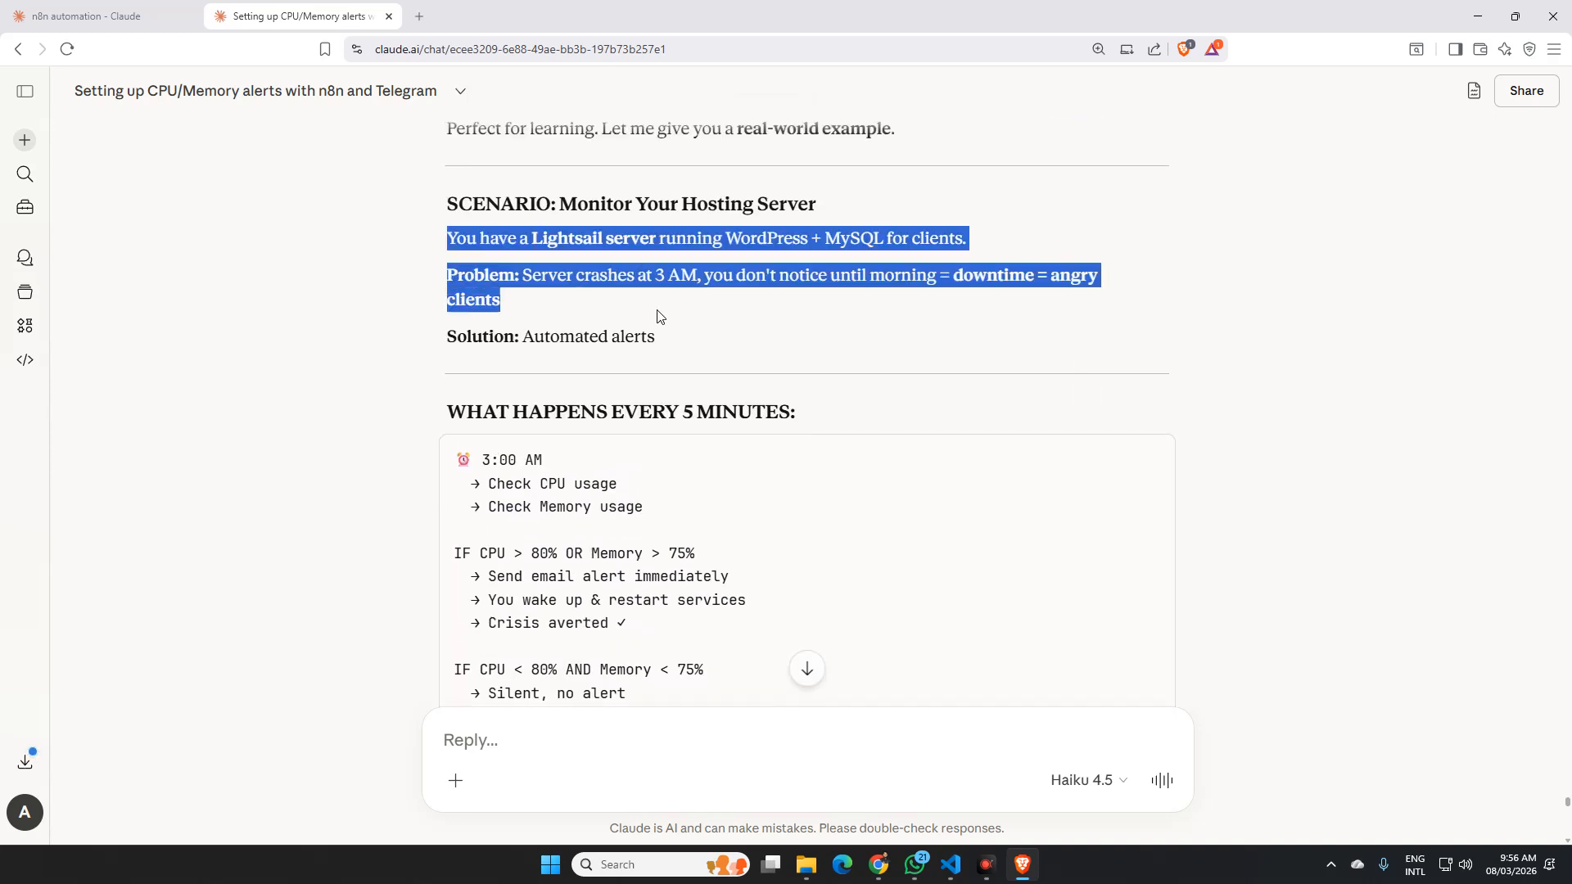
- Review the "What happens every 5 minutes" example, including its CPU and memory checks and its alert and no-alert conditions
scroll(665, 311, "down", 1)
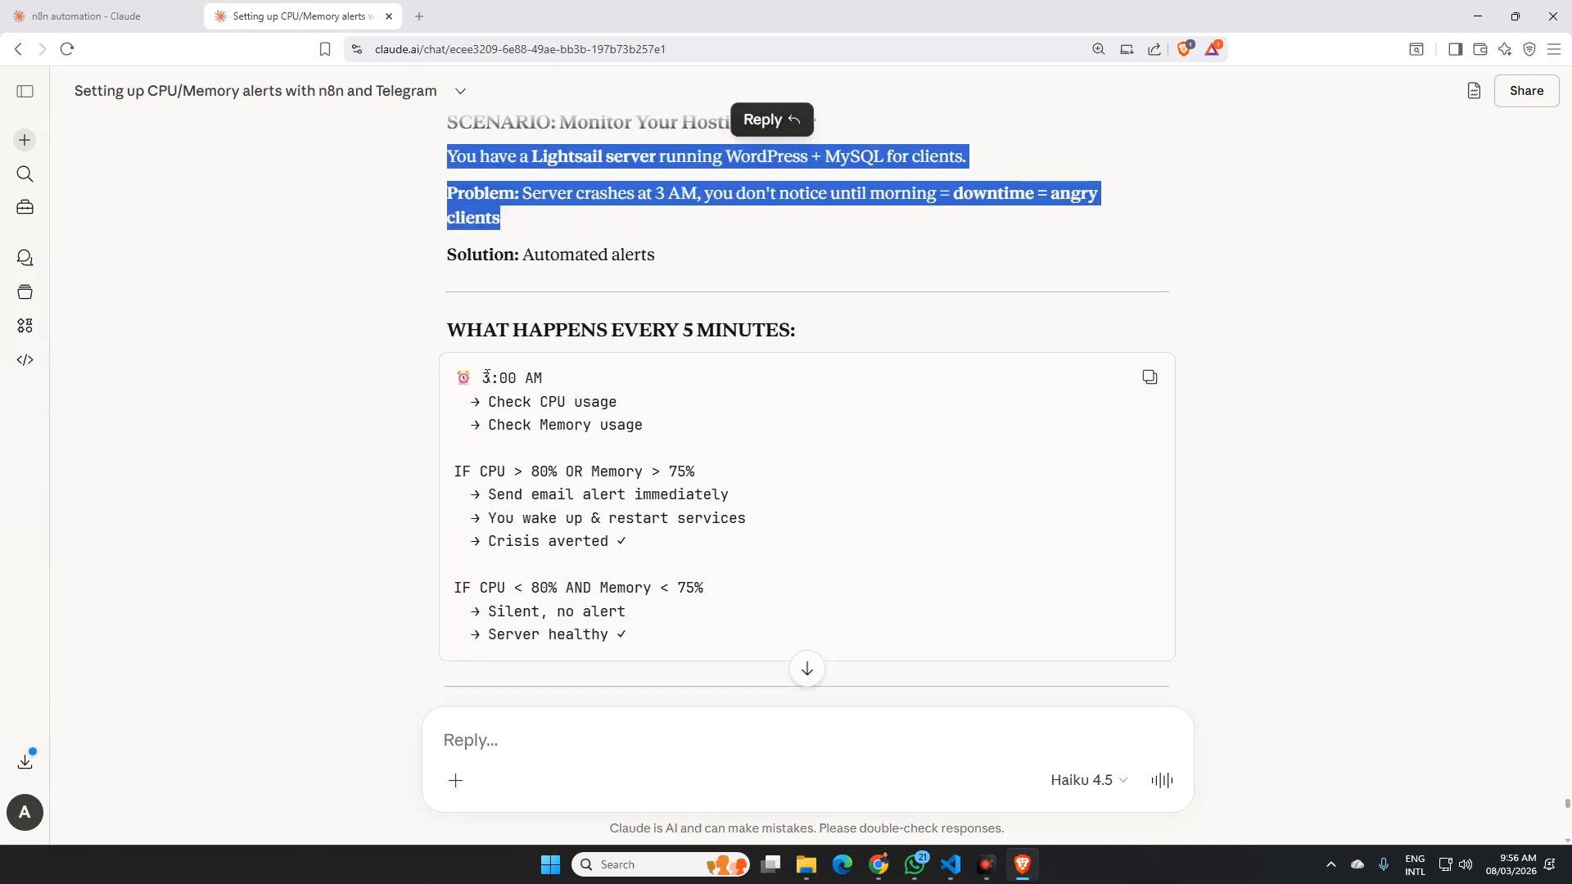
left_click_drag(483, 379, 562, 379)
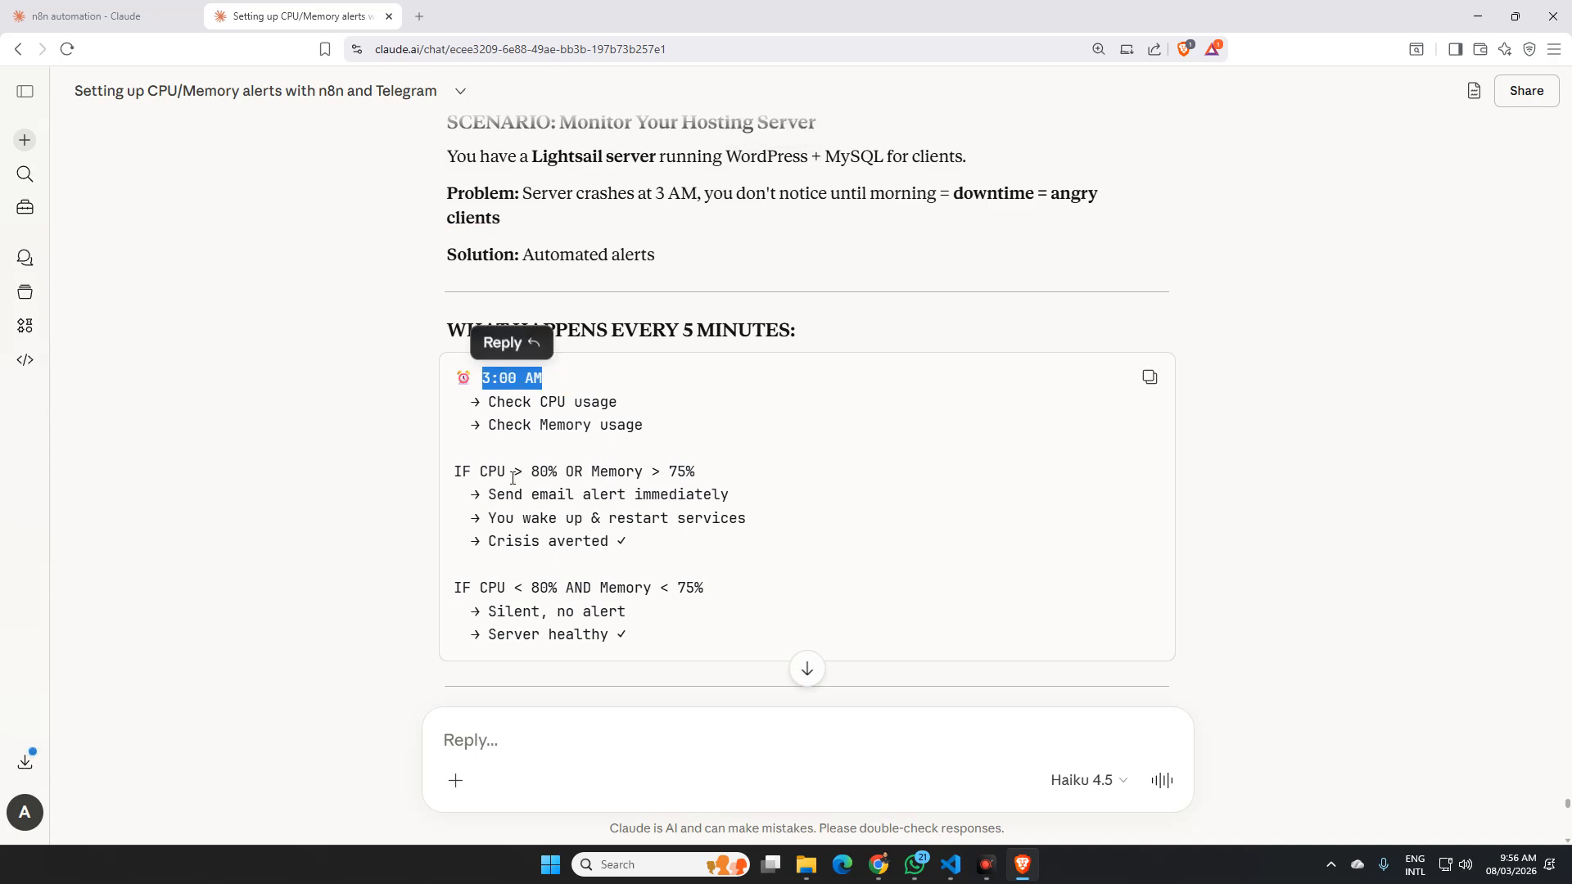
scroll(513, 478, "down", 2)
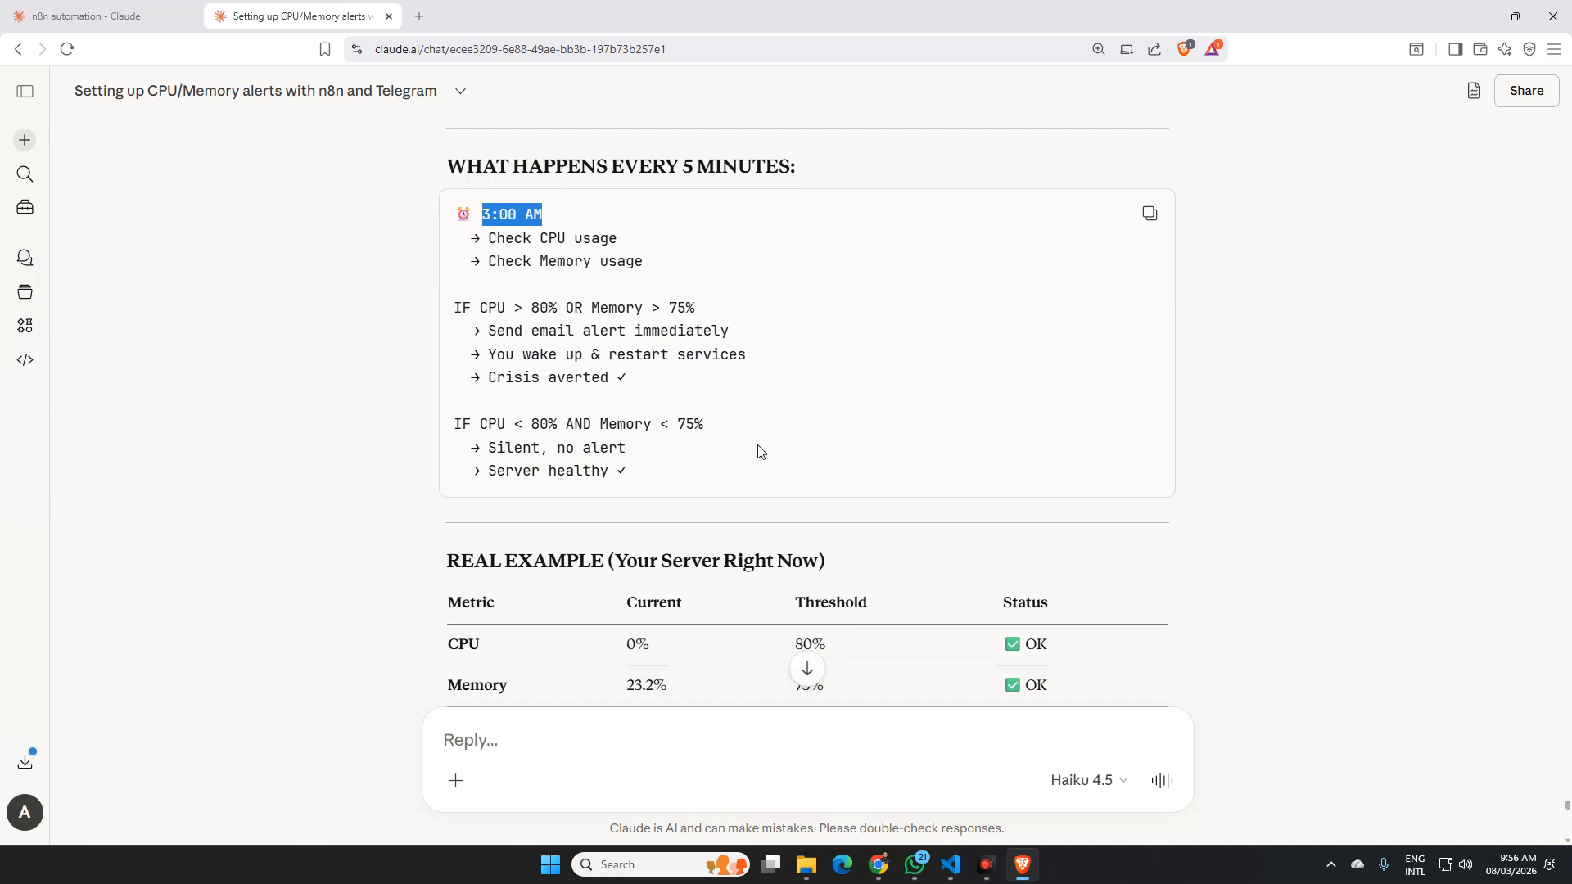
scroll(673, 483, "up", 1)
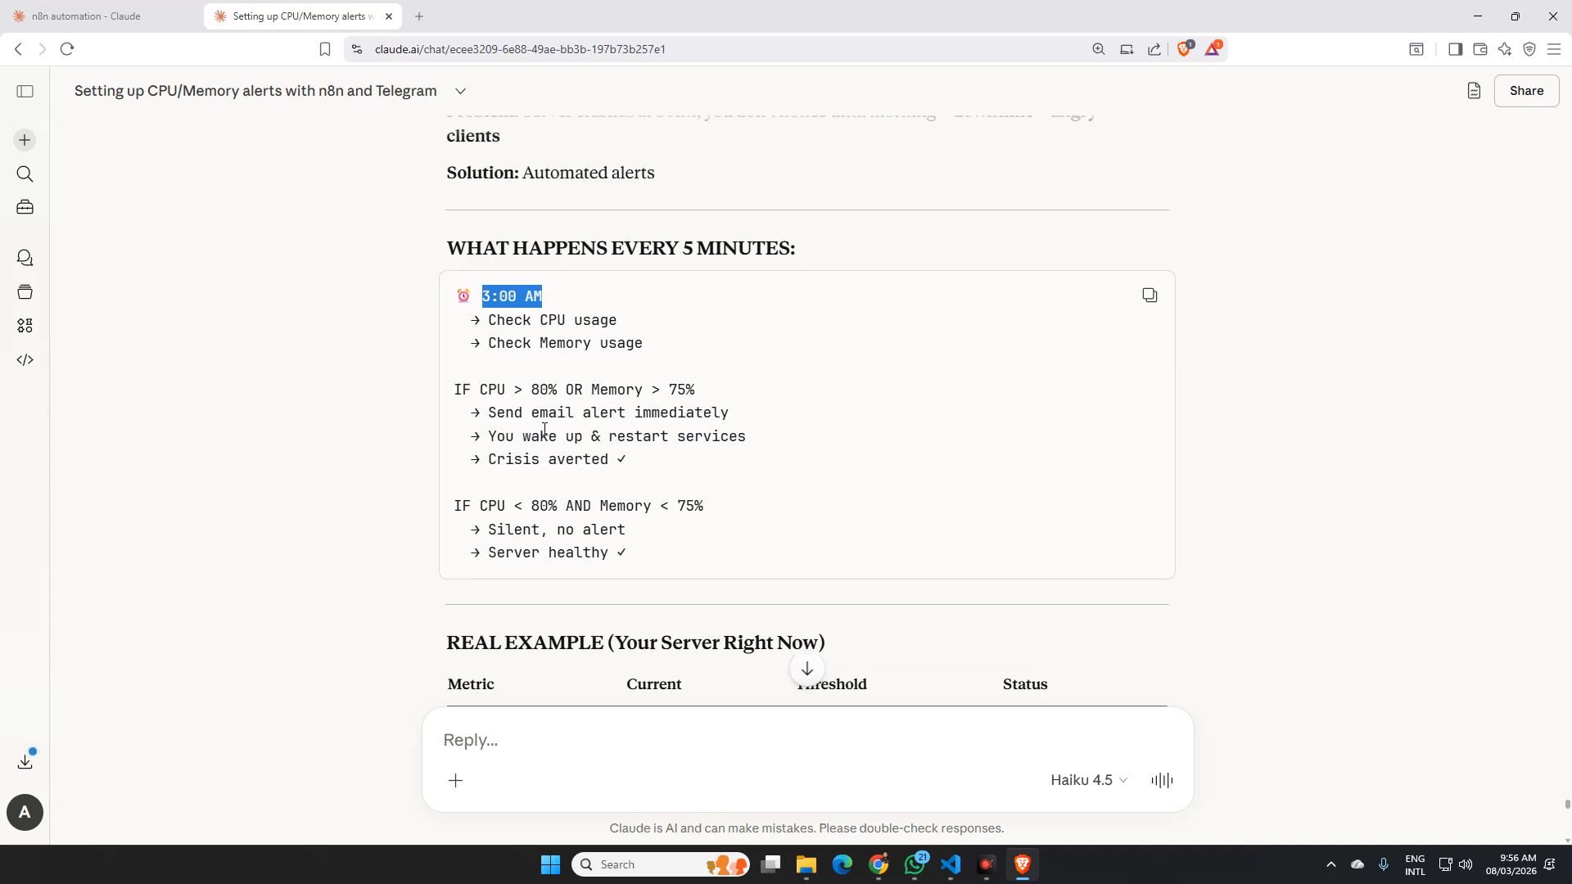
scroll(655, 468, "down", 1)
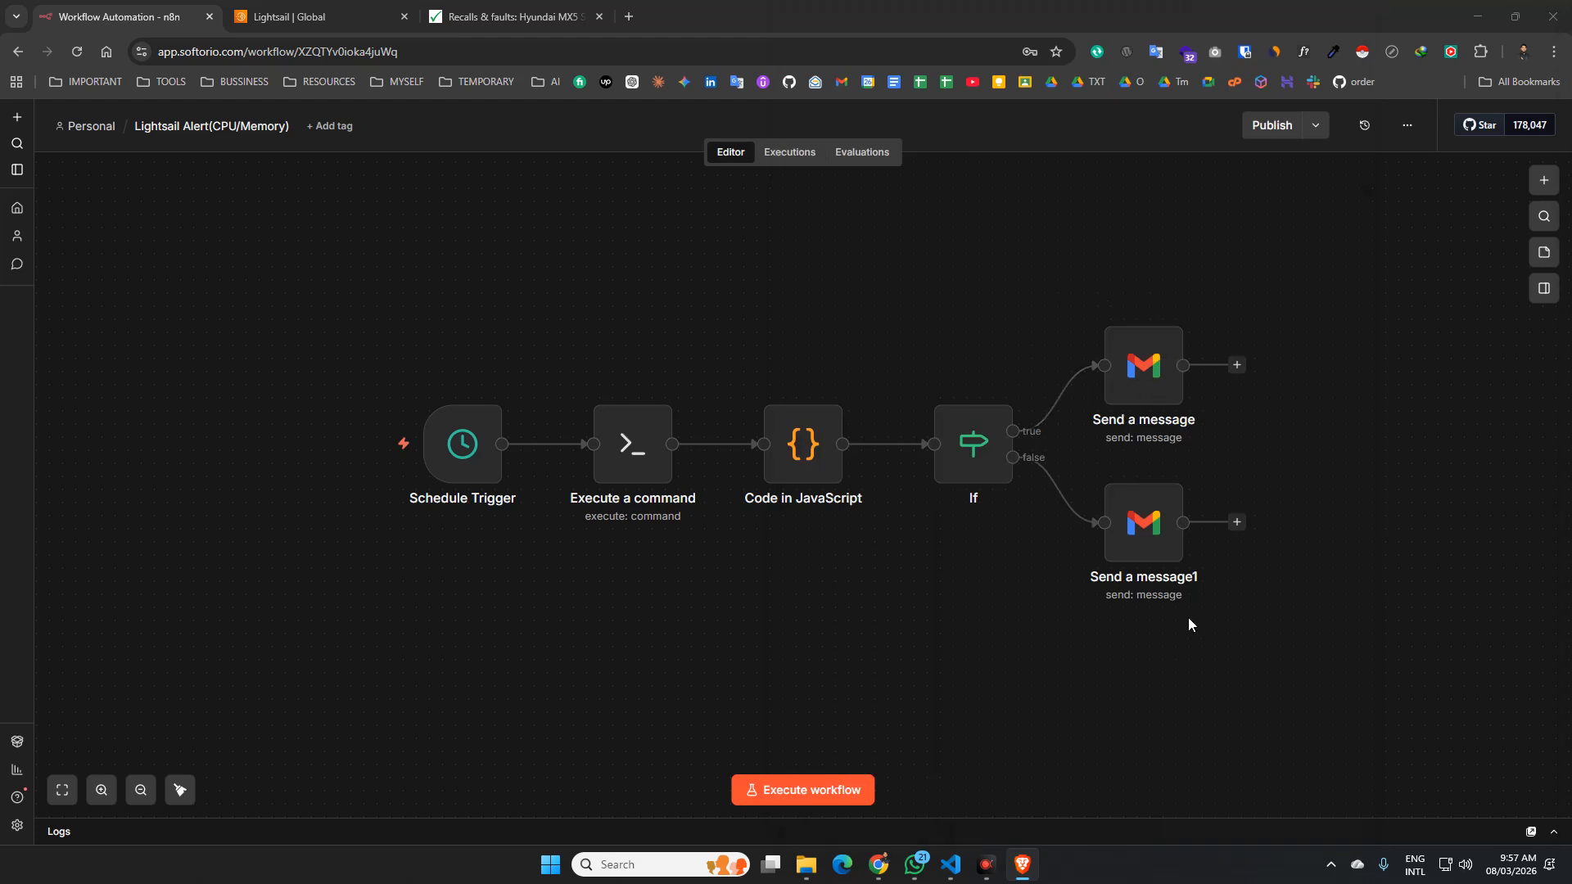
- Execute the Lightsail Alert(CPU/Memory) workflow in n8n and open the topmost Server Alert email in Gmail
mouse_move(1178, 501)
left_click(794, 791)
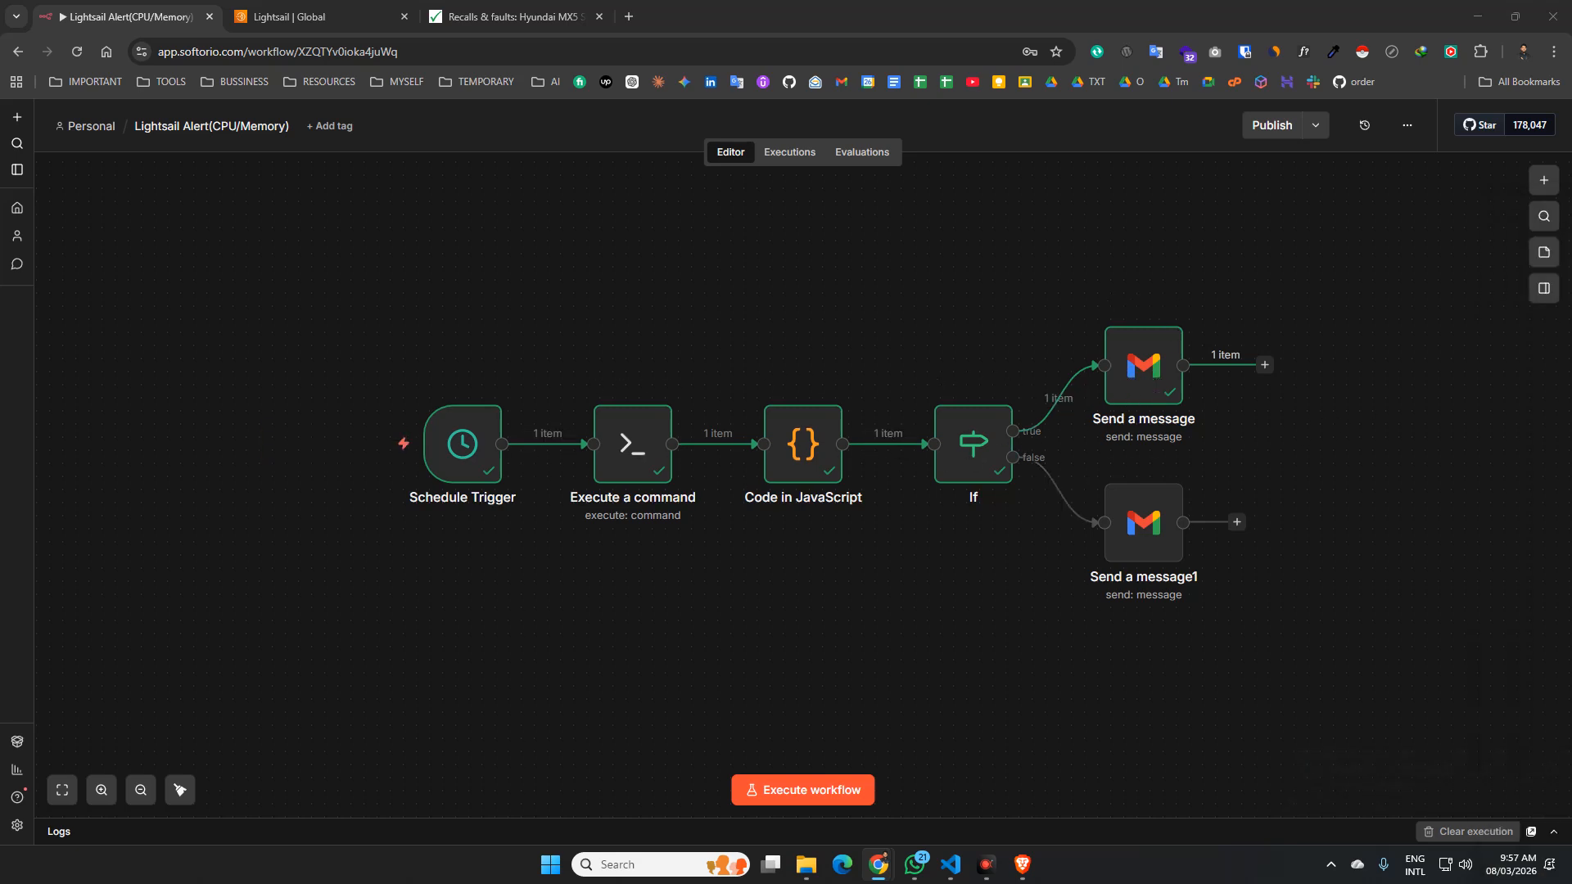
left_click_drag(1571, 246, 993, 3)
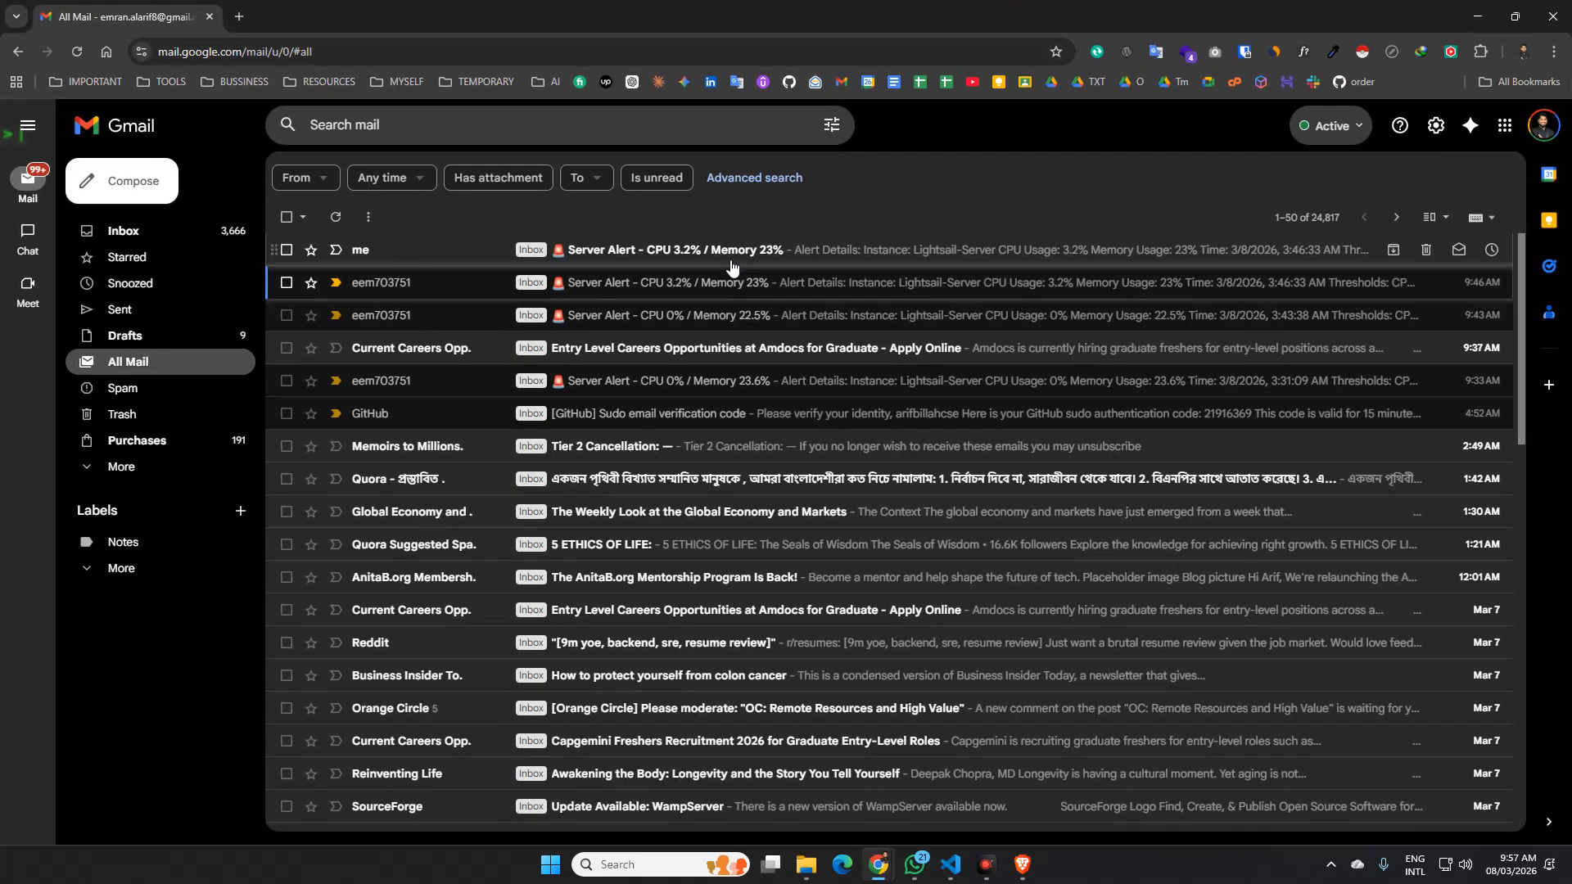
left_click(700, 255)
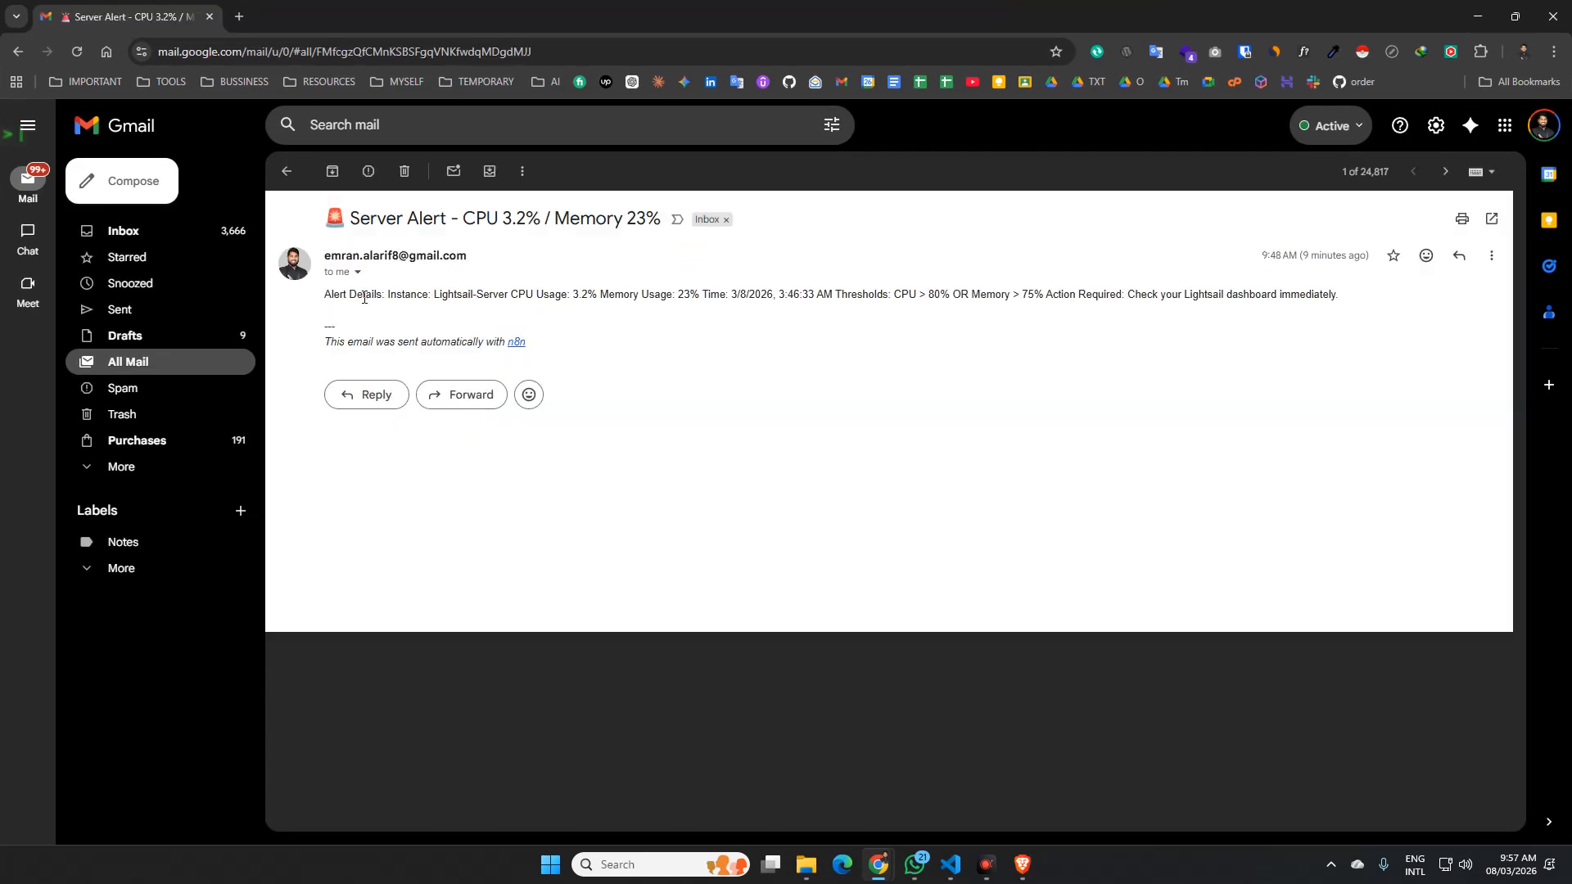
- Examine the alert email's CPU usage, memory usage, time and thresholds, and return to the n8n workflow
triple_click(364, 298)
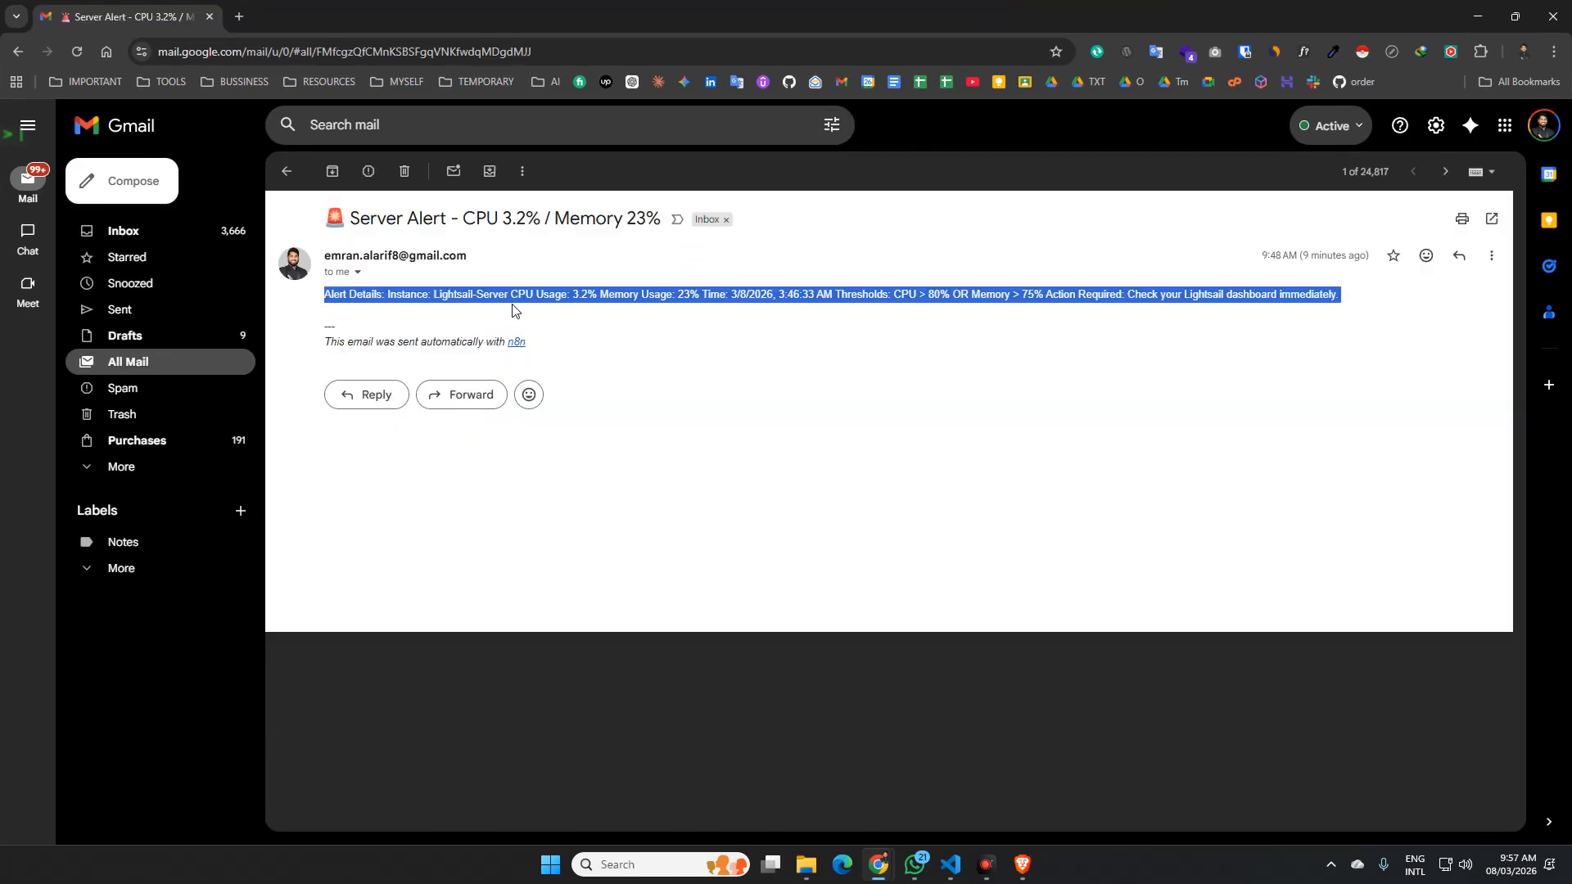
left_click(550, 308)
left_click_drag(571, 294, 591, 294)
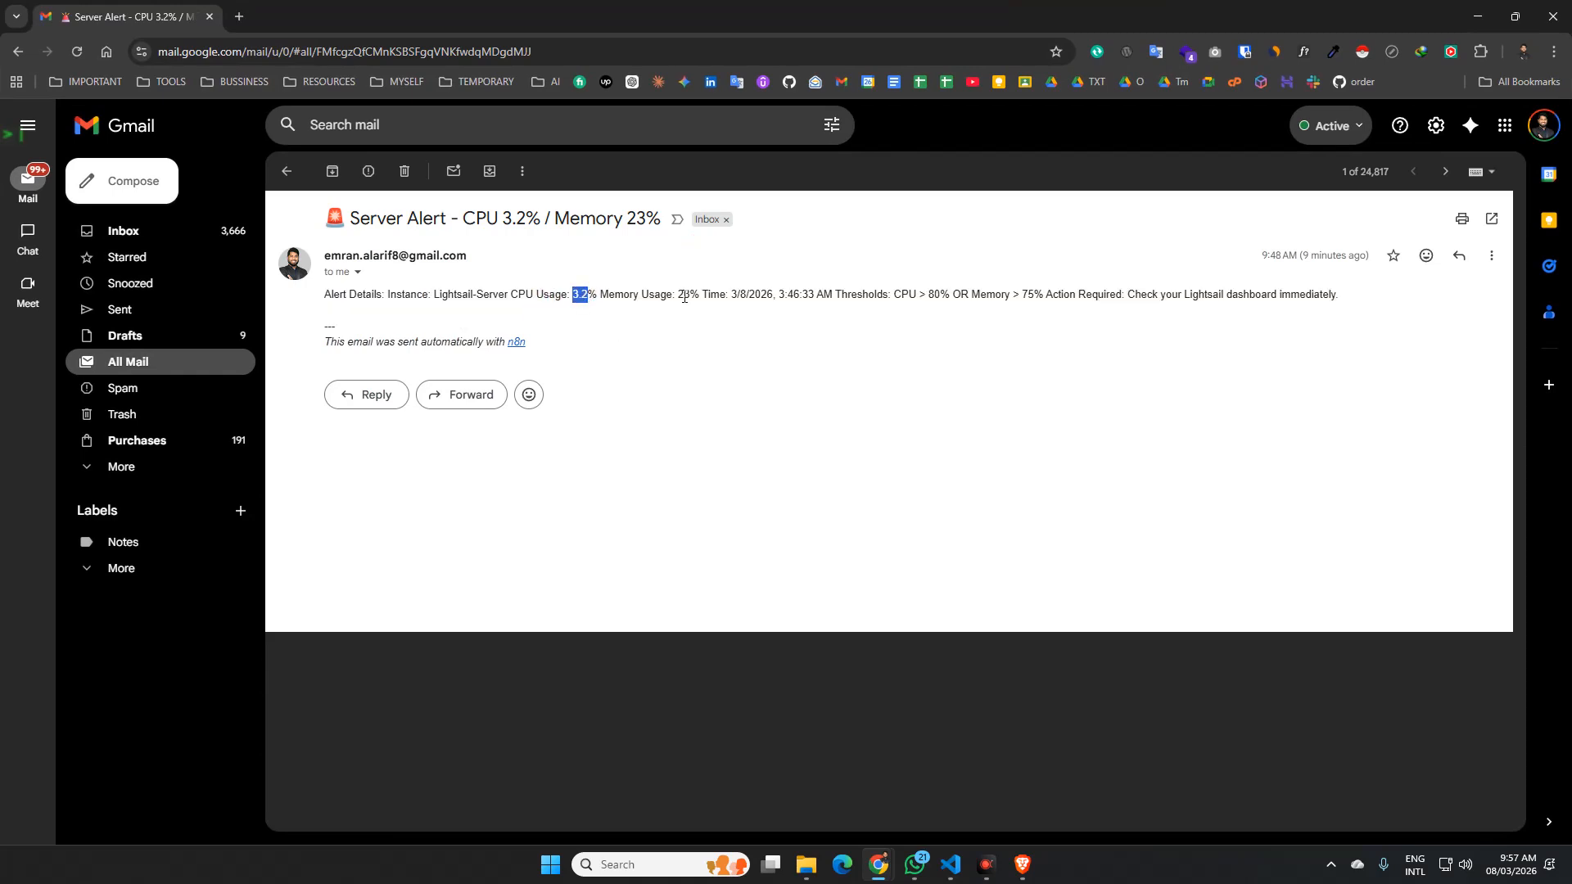
left_click_drag(667, 298, 1281, 288)
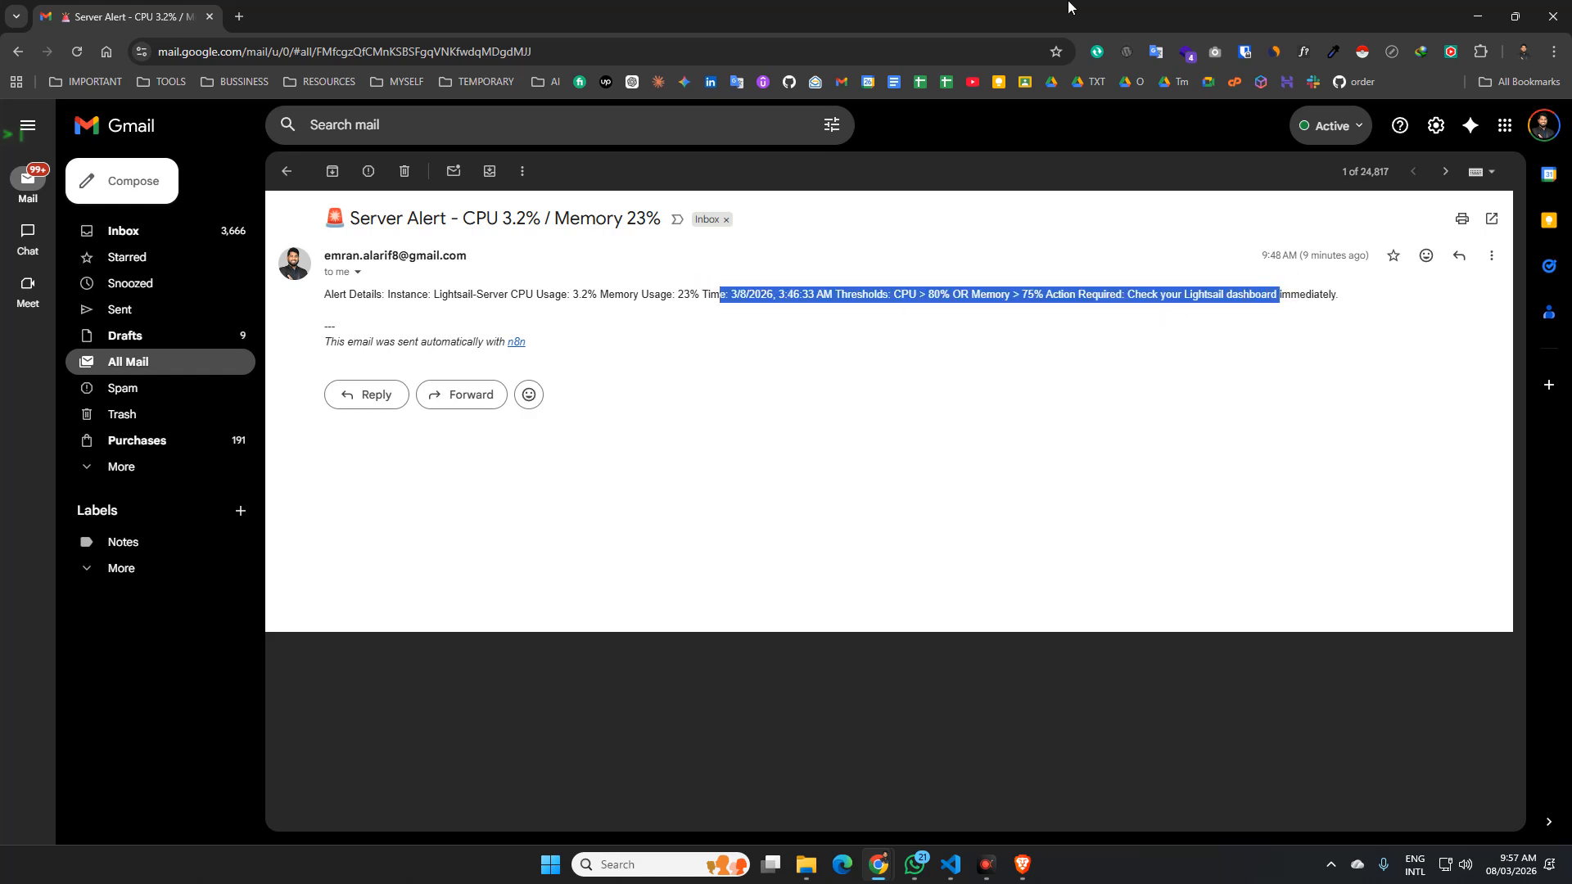
left_click_drag(1072, 7, 1571, 33)
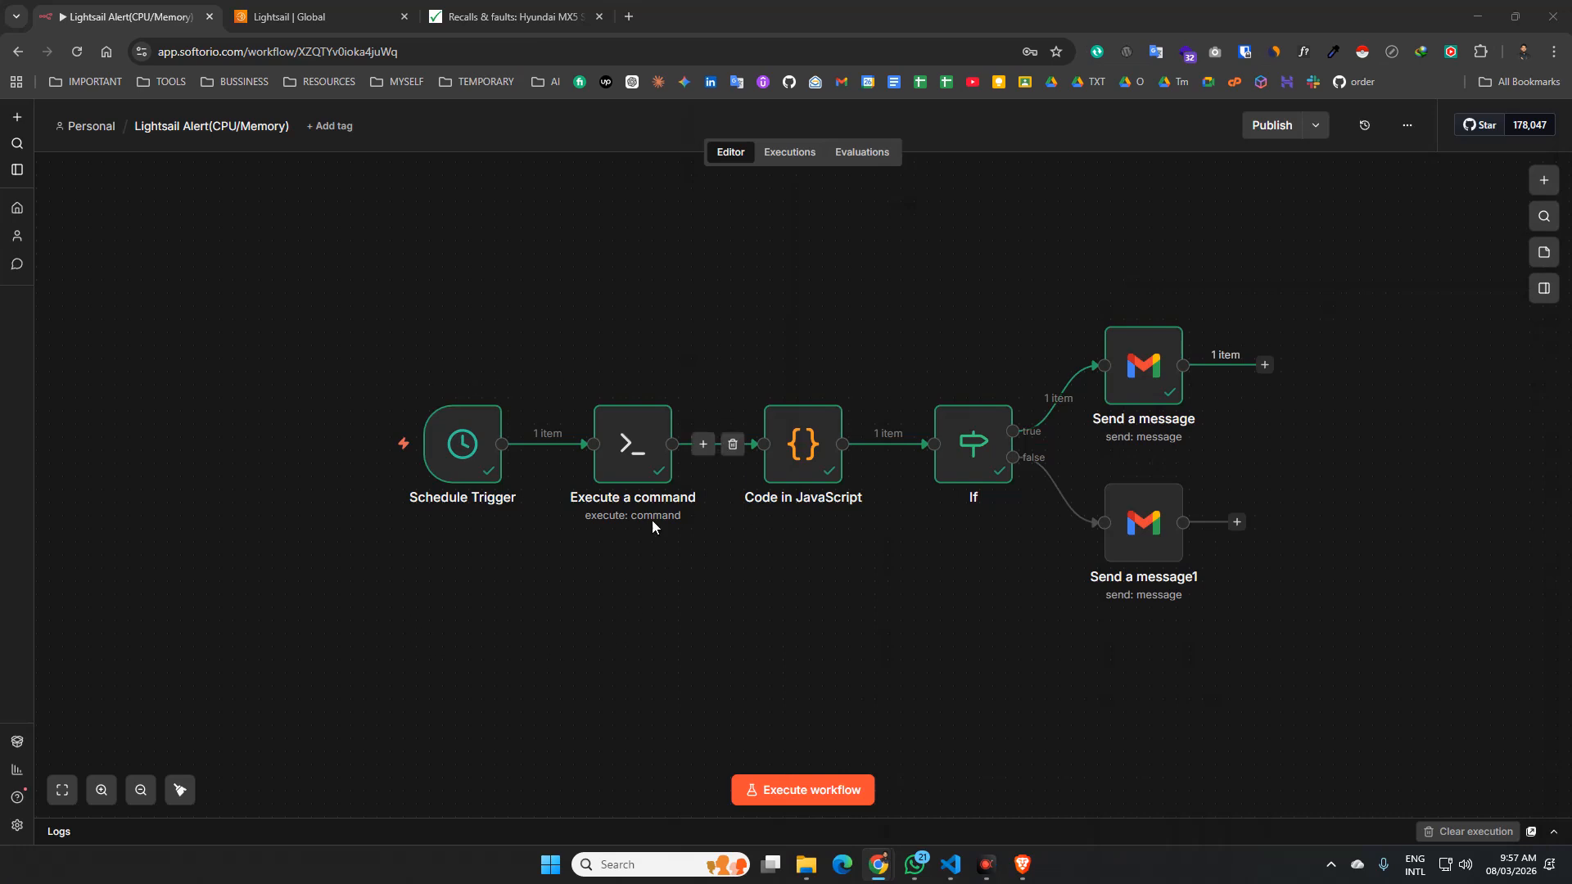
- Inspect the Schedule Trigger node's minutes between triggers and the available trigger intervals, and close the node without changes
double_click(464, 449)
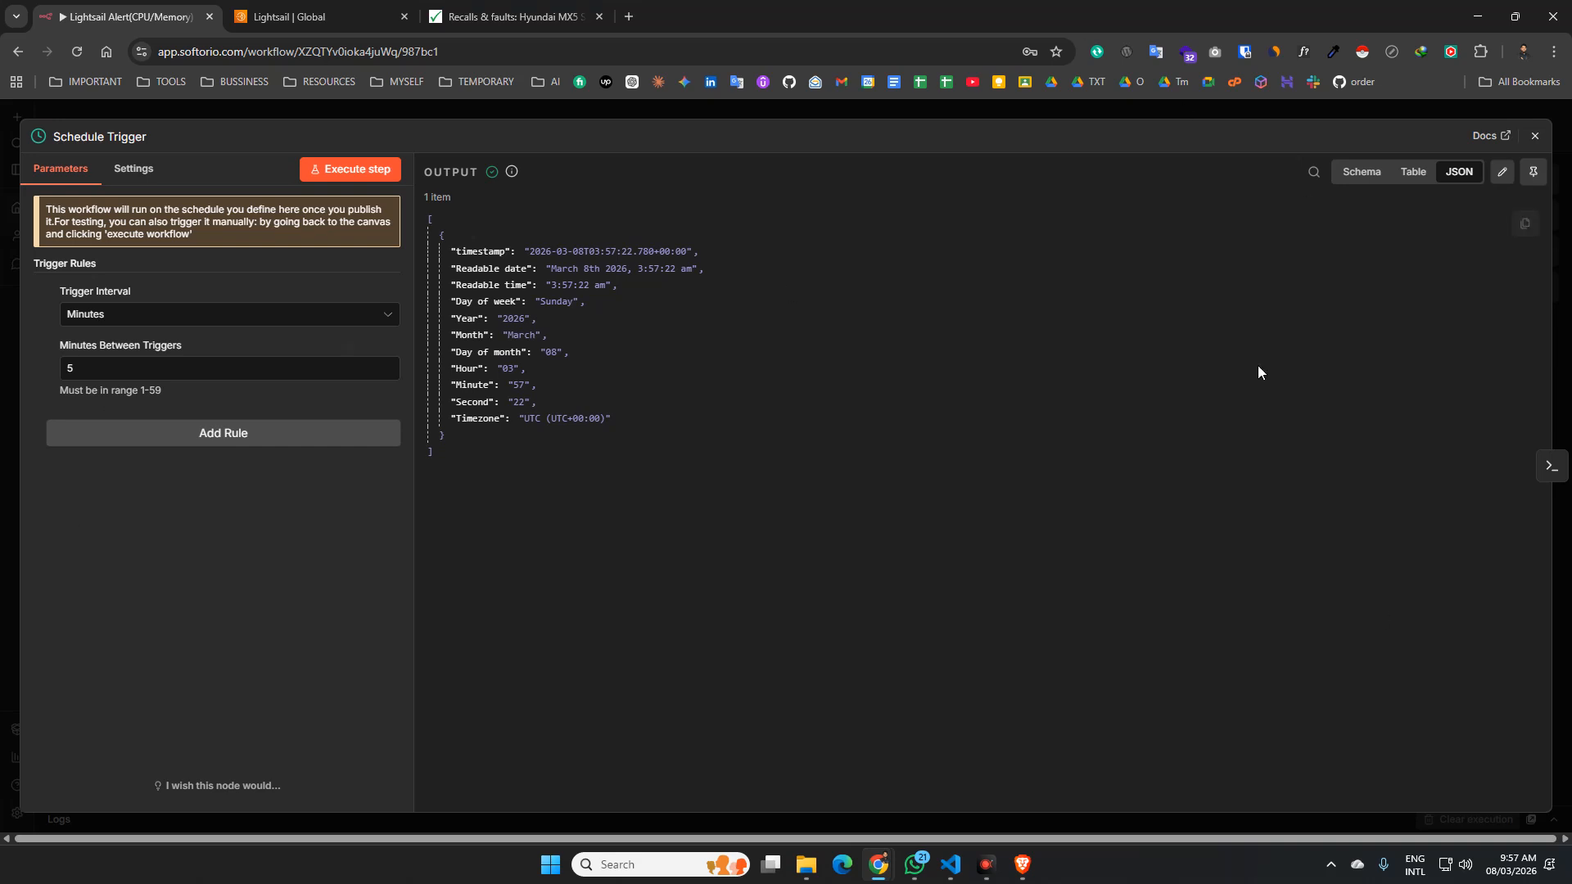
left_click(76, 377)
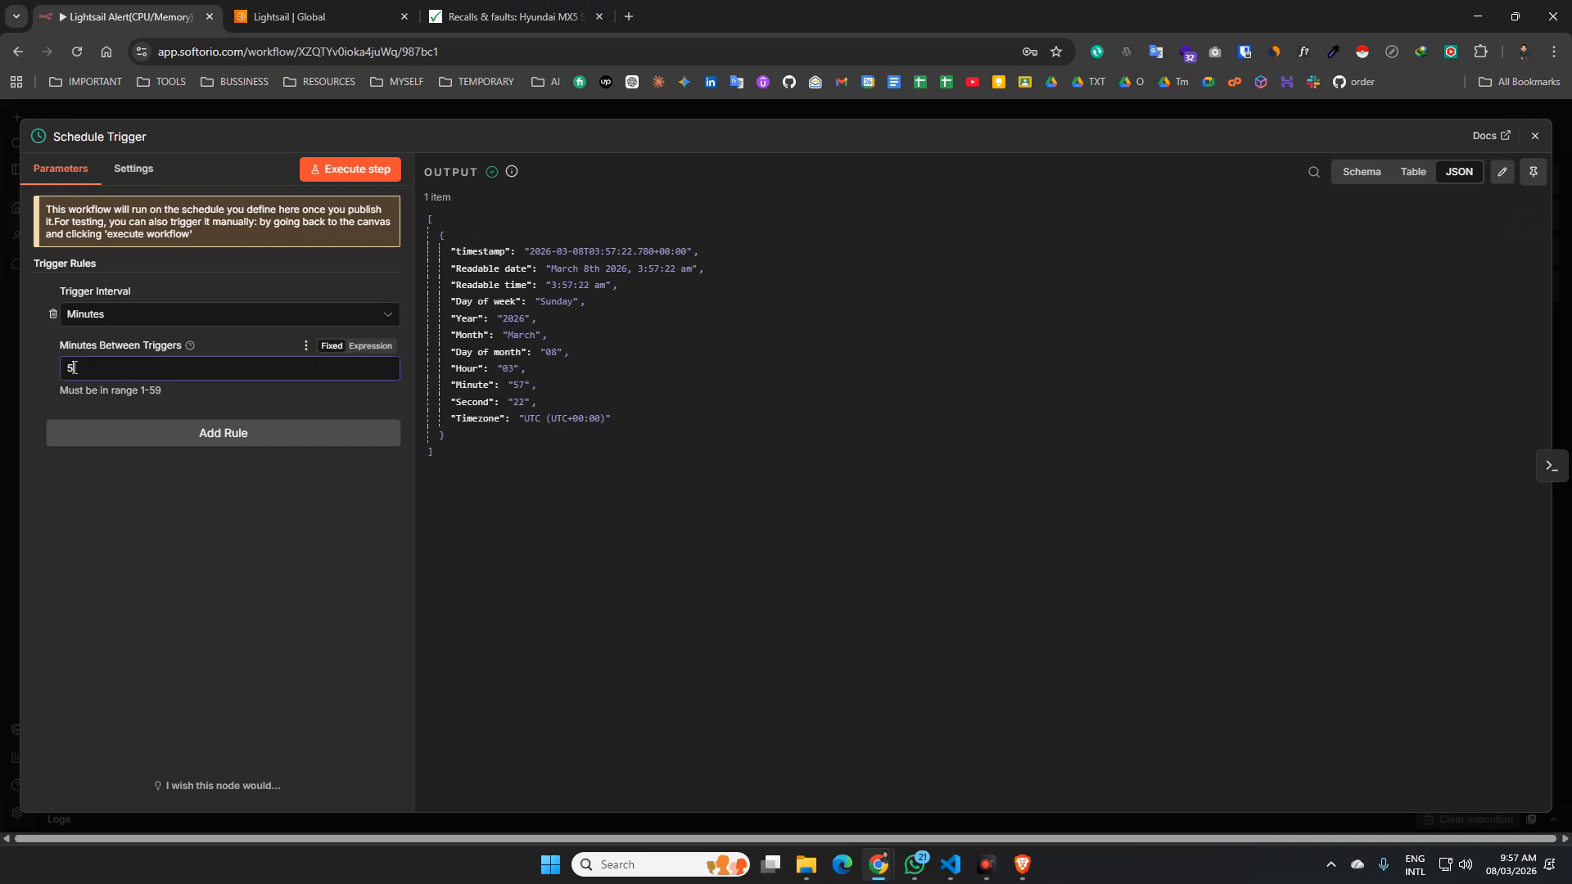
left_click(79, 319)
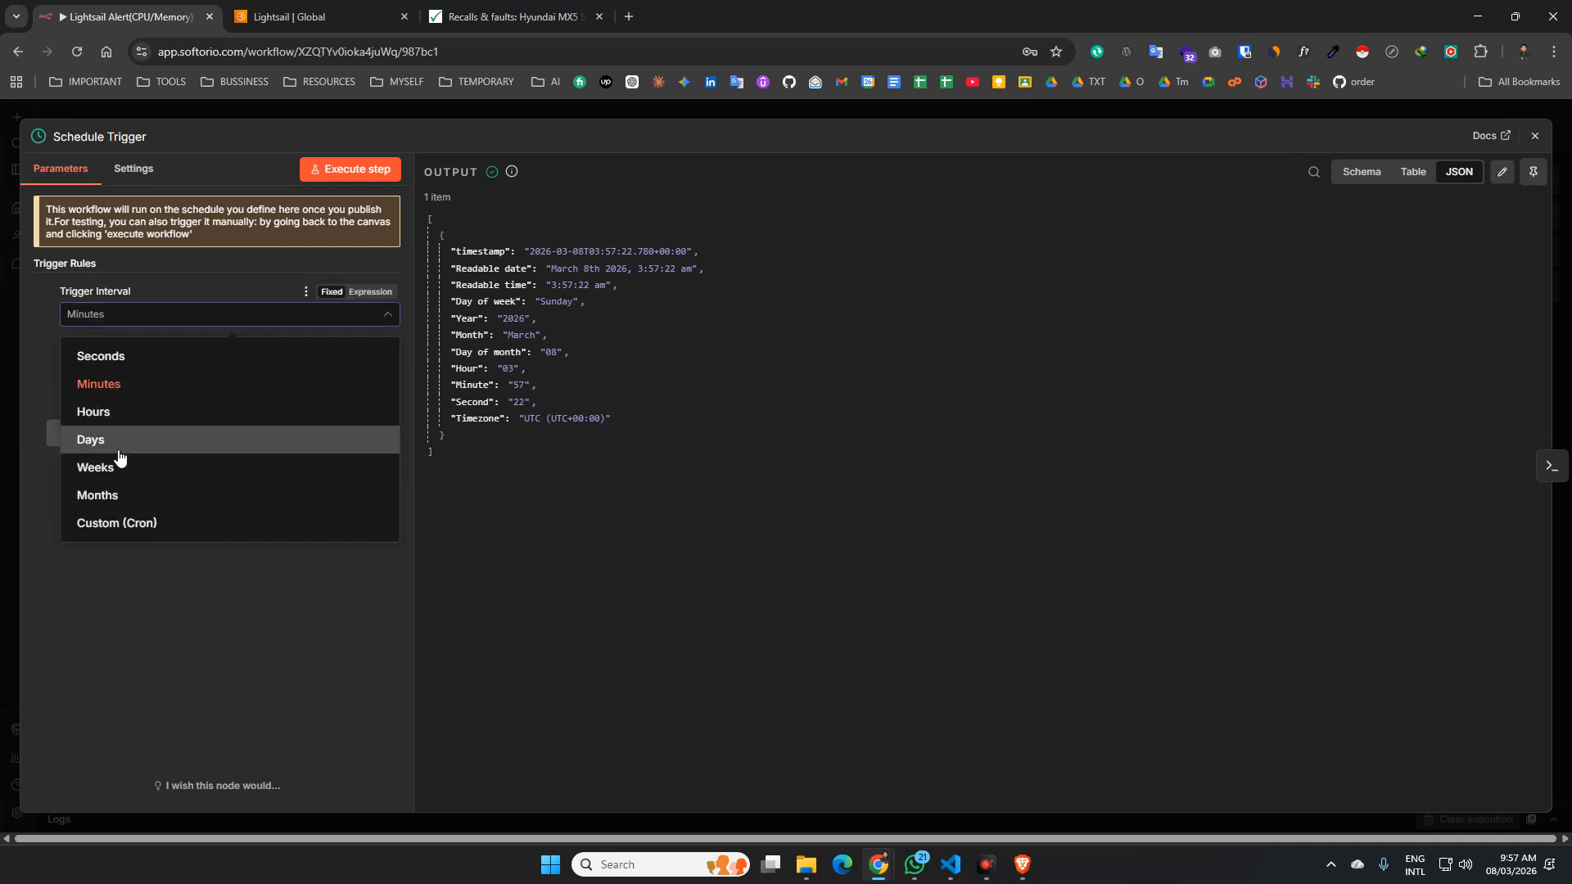
left_click(129, 657)
left_click(1536, 136)
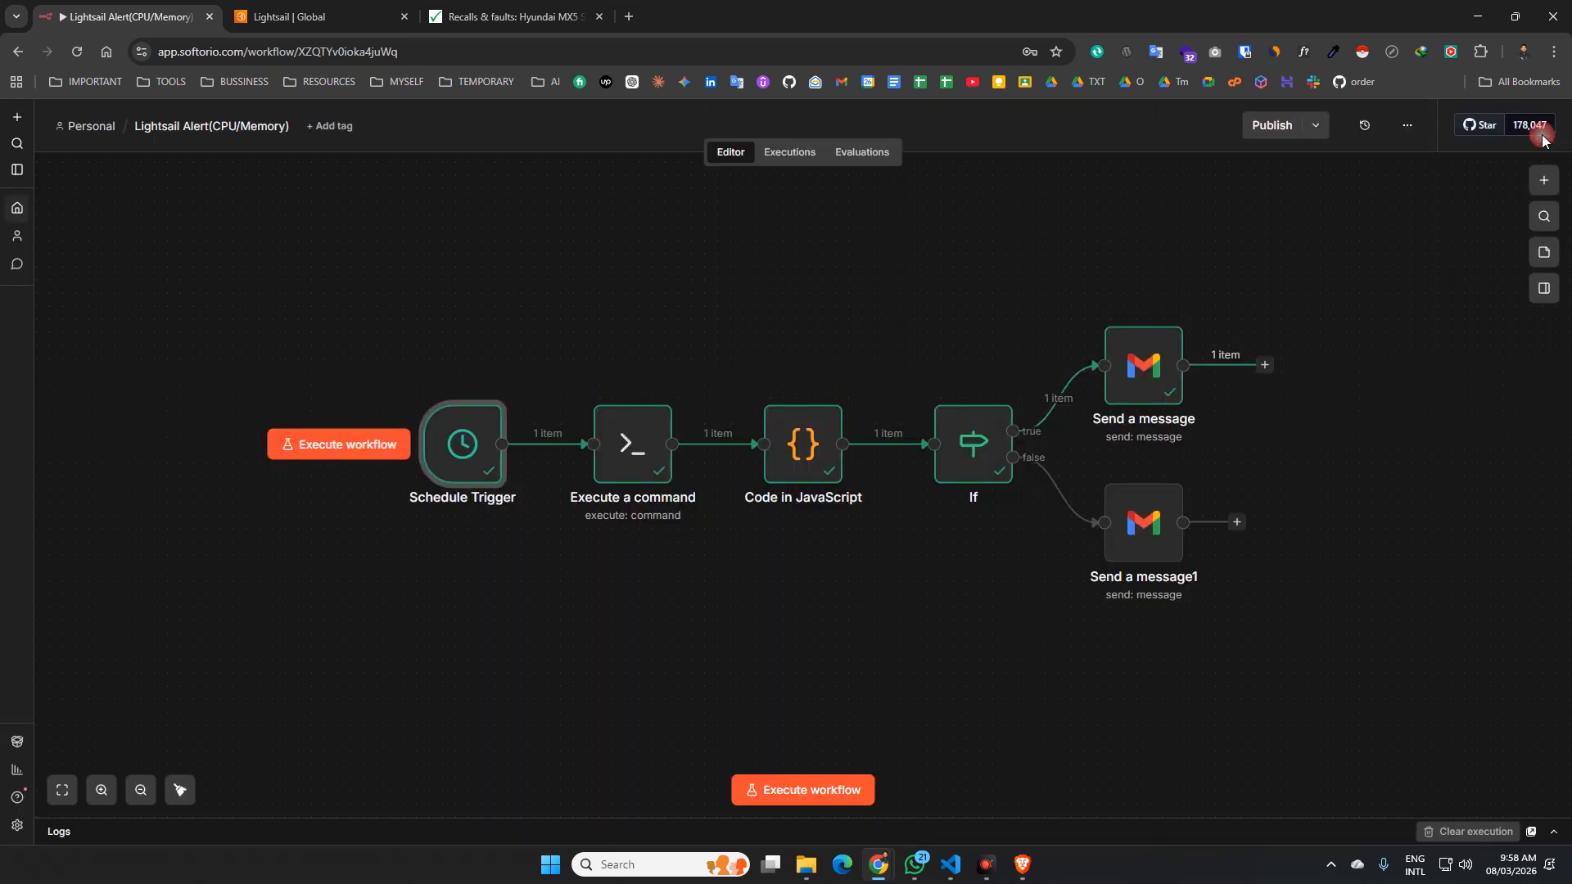
- Open the Execute a command node and copy its full CPU and memory usage command
double_click(627, 461)
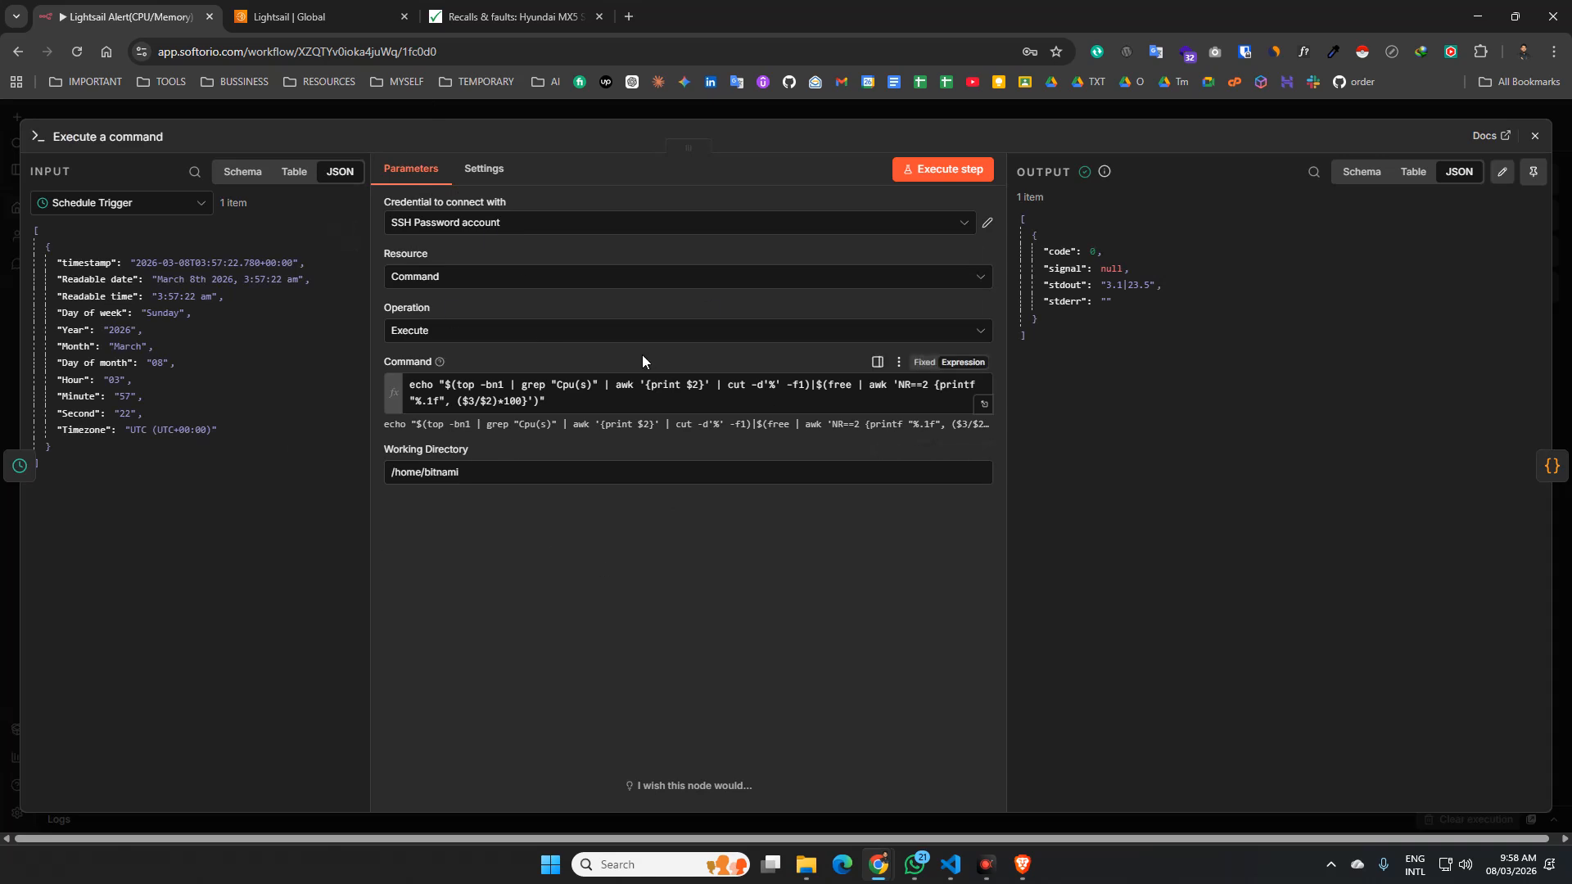
left_click_drag(560, 397, 321, 380)
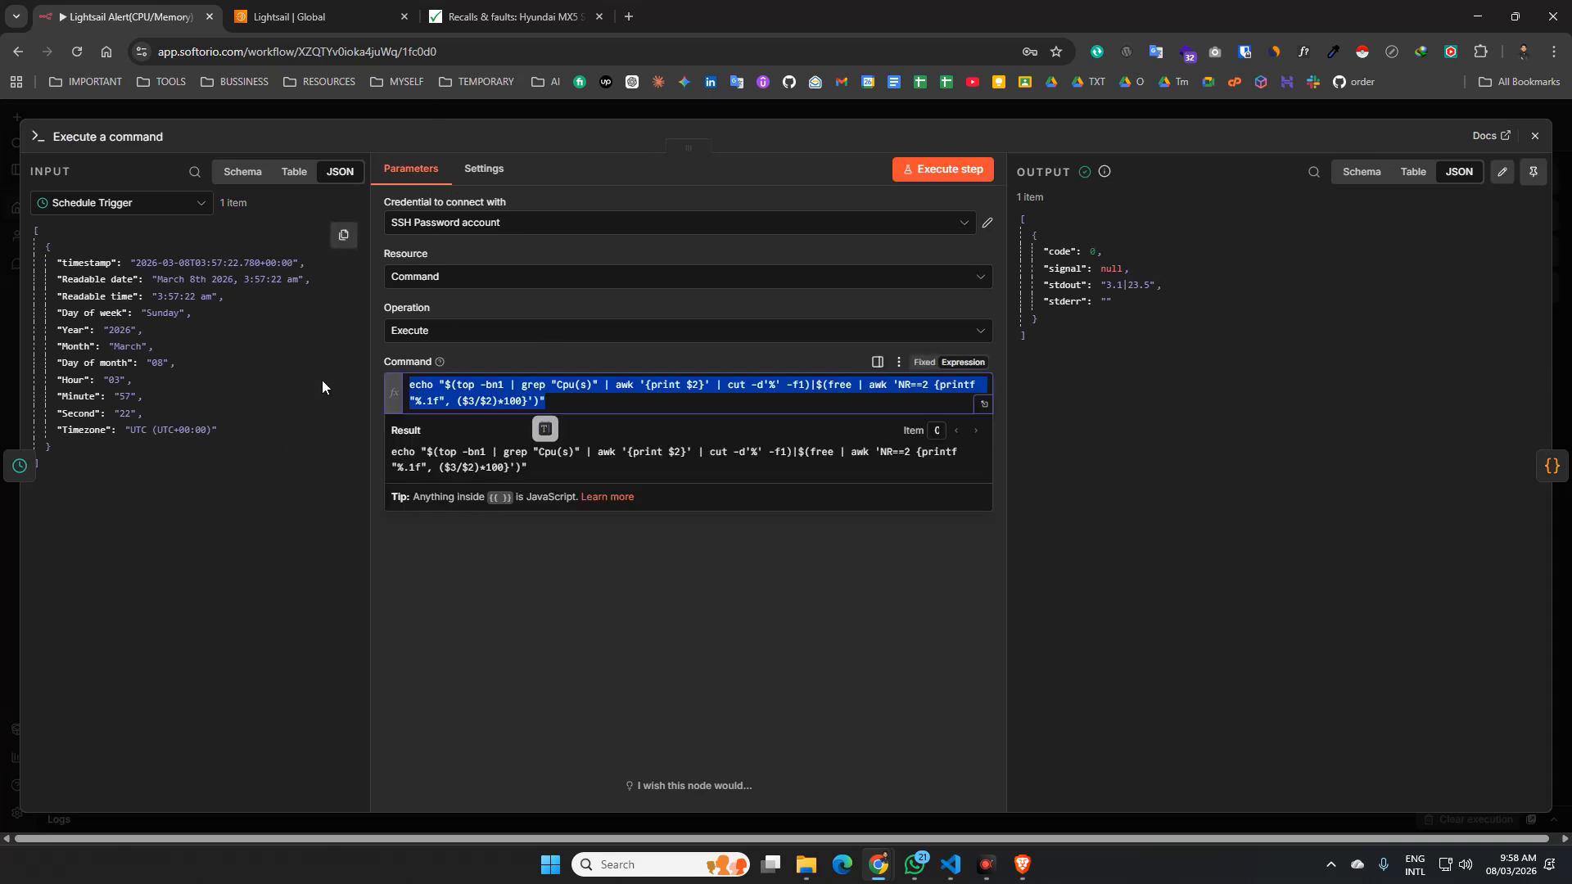
mouse_move(879, 864)
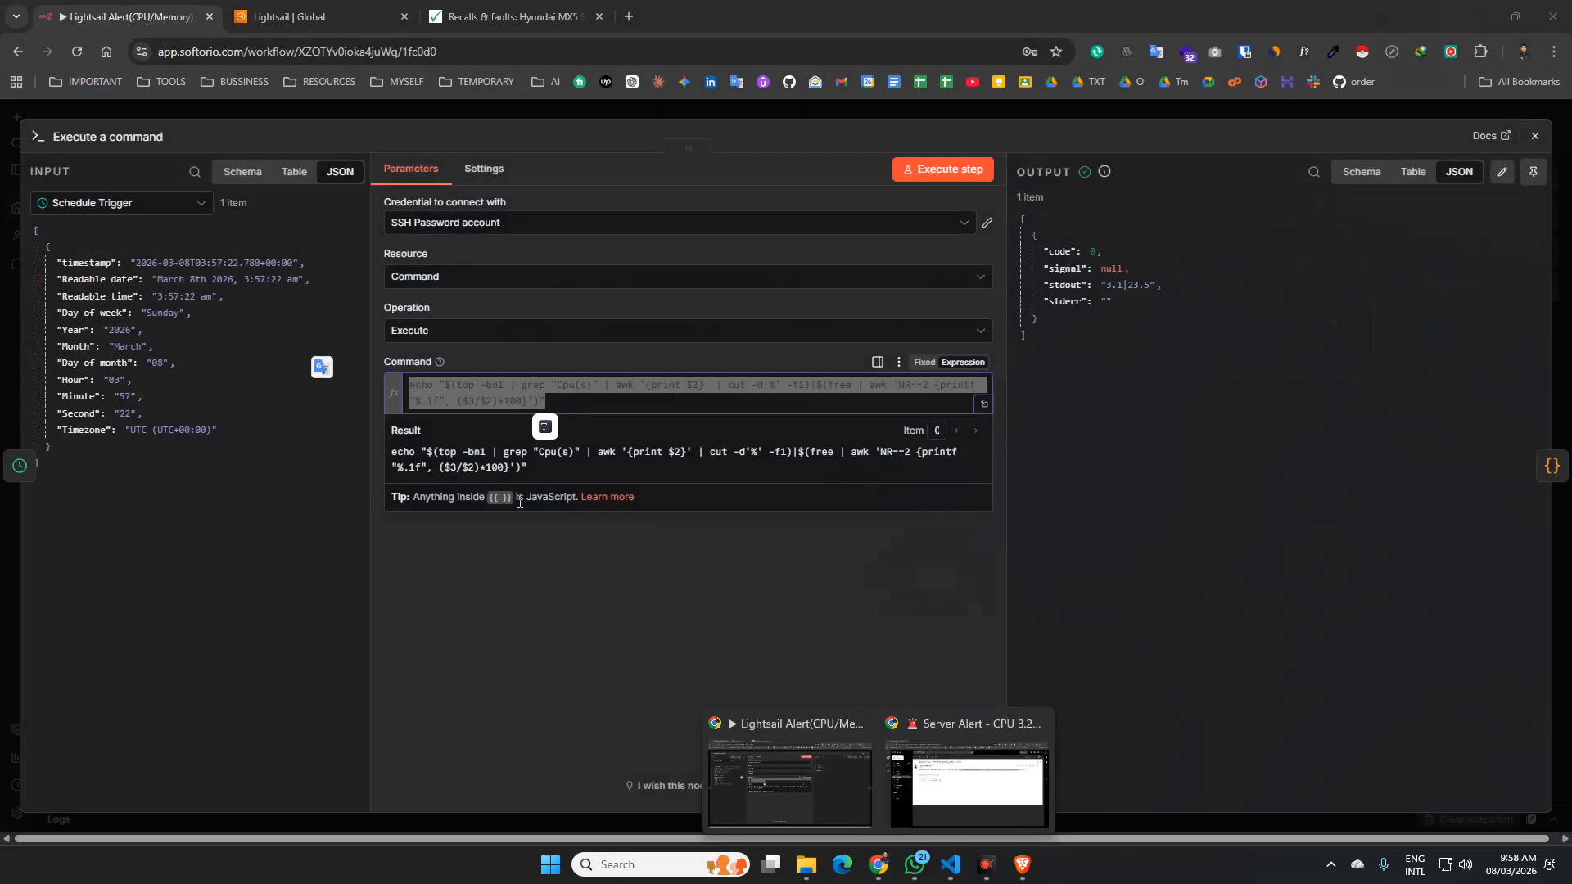
left_click(486, 594)
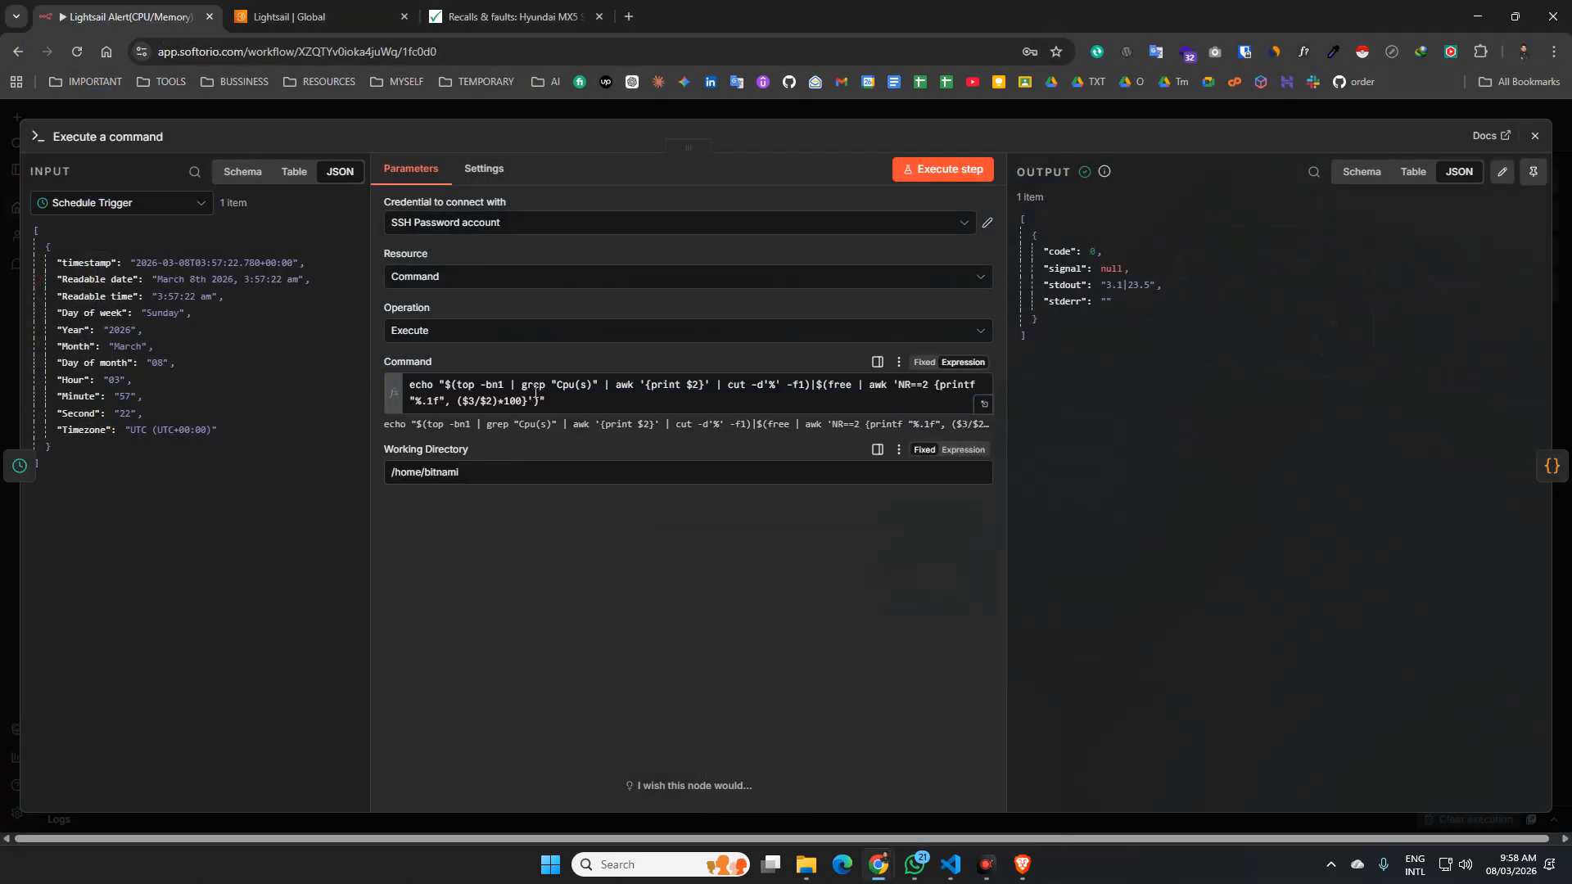
left_click_drag(577, 397, 426, 364)
key("ctrl+c")
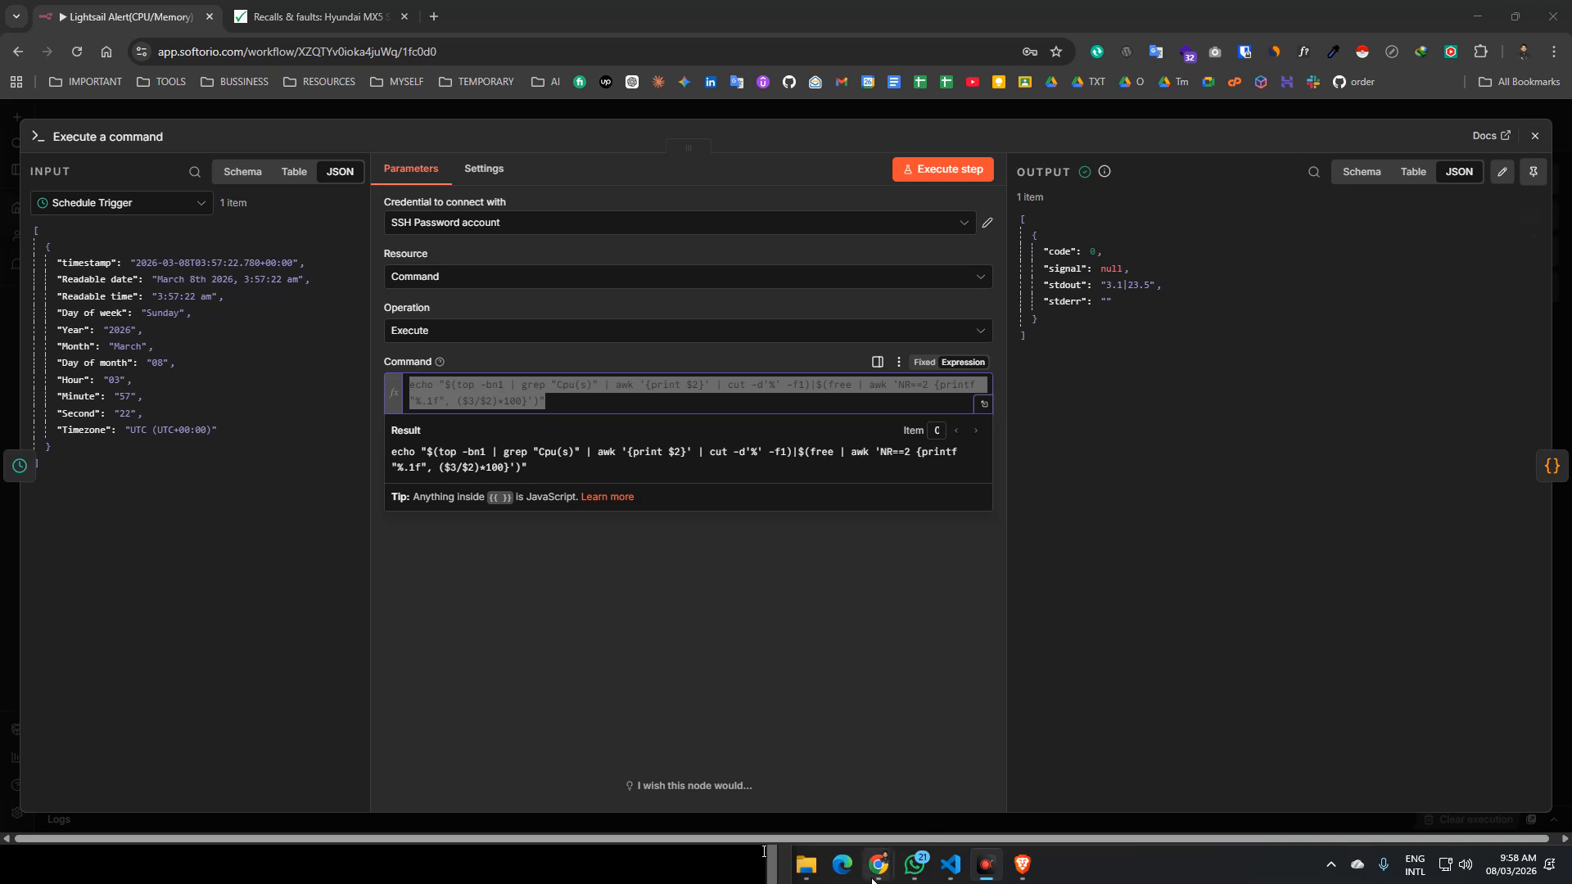
- Run the copied command in the Lightsail SSH terminal and examine the CPU and memory values in its output
mouse_move(874, 867)
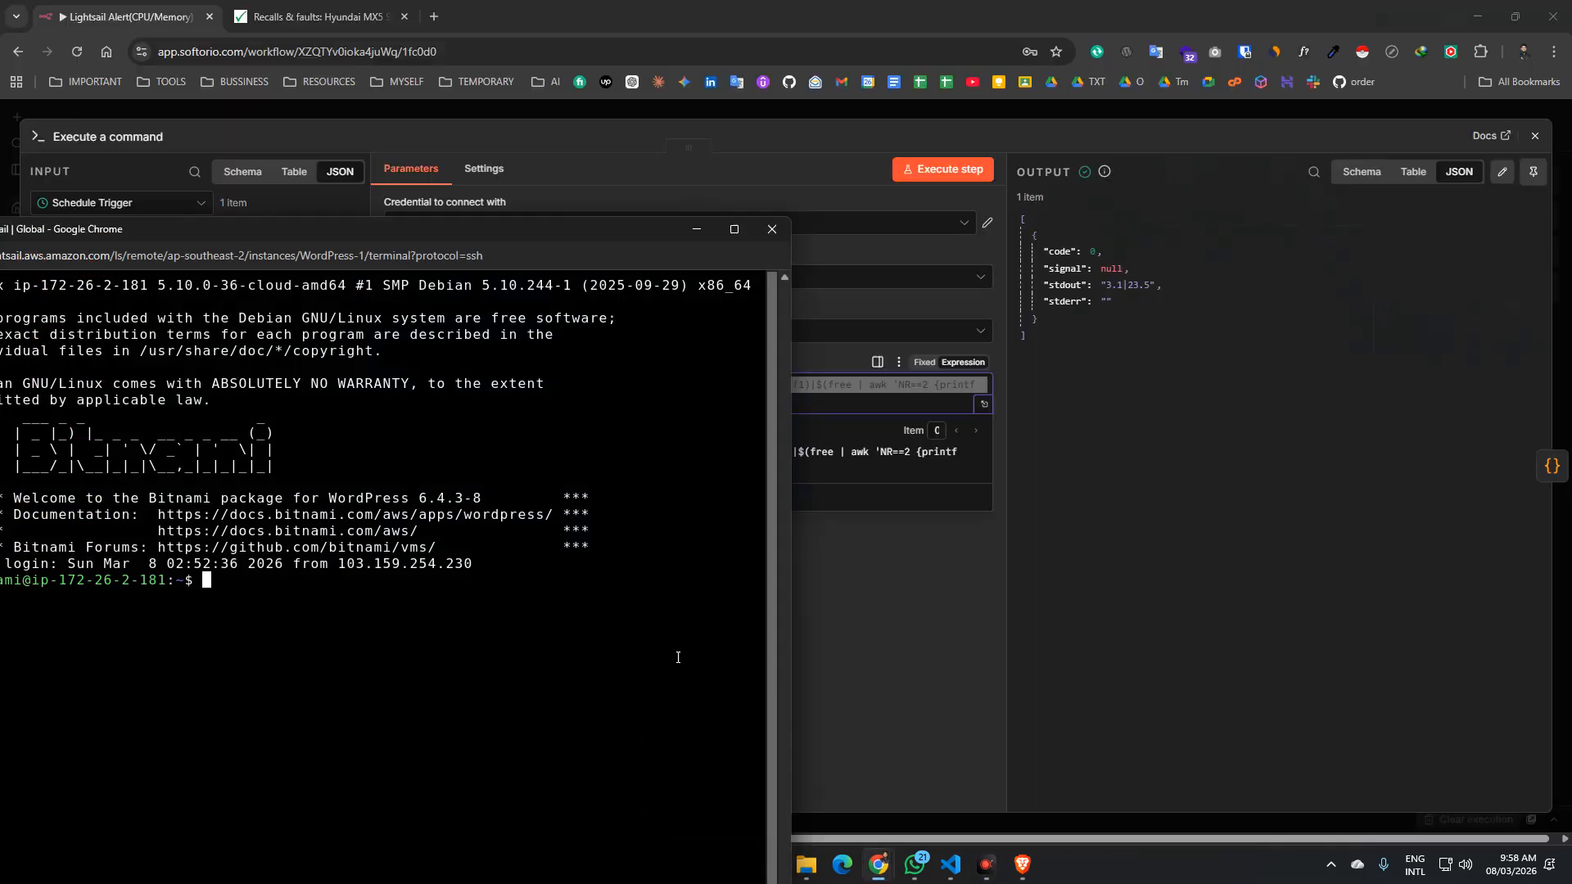
left_click(1040, 777)
right_click(495, 661)
left_click(606, 457)
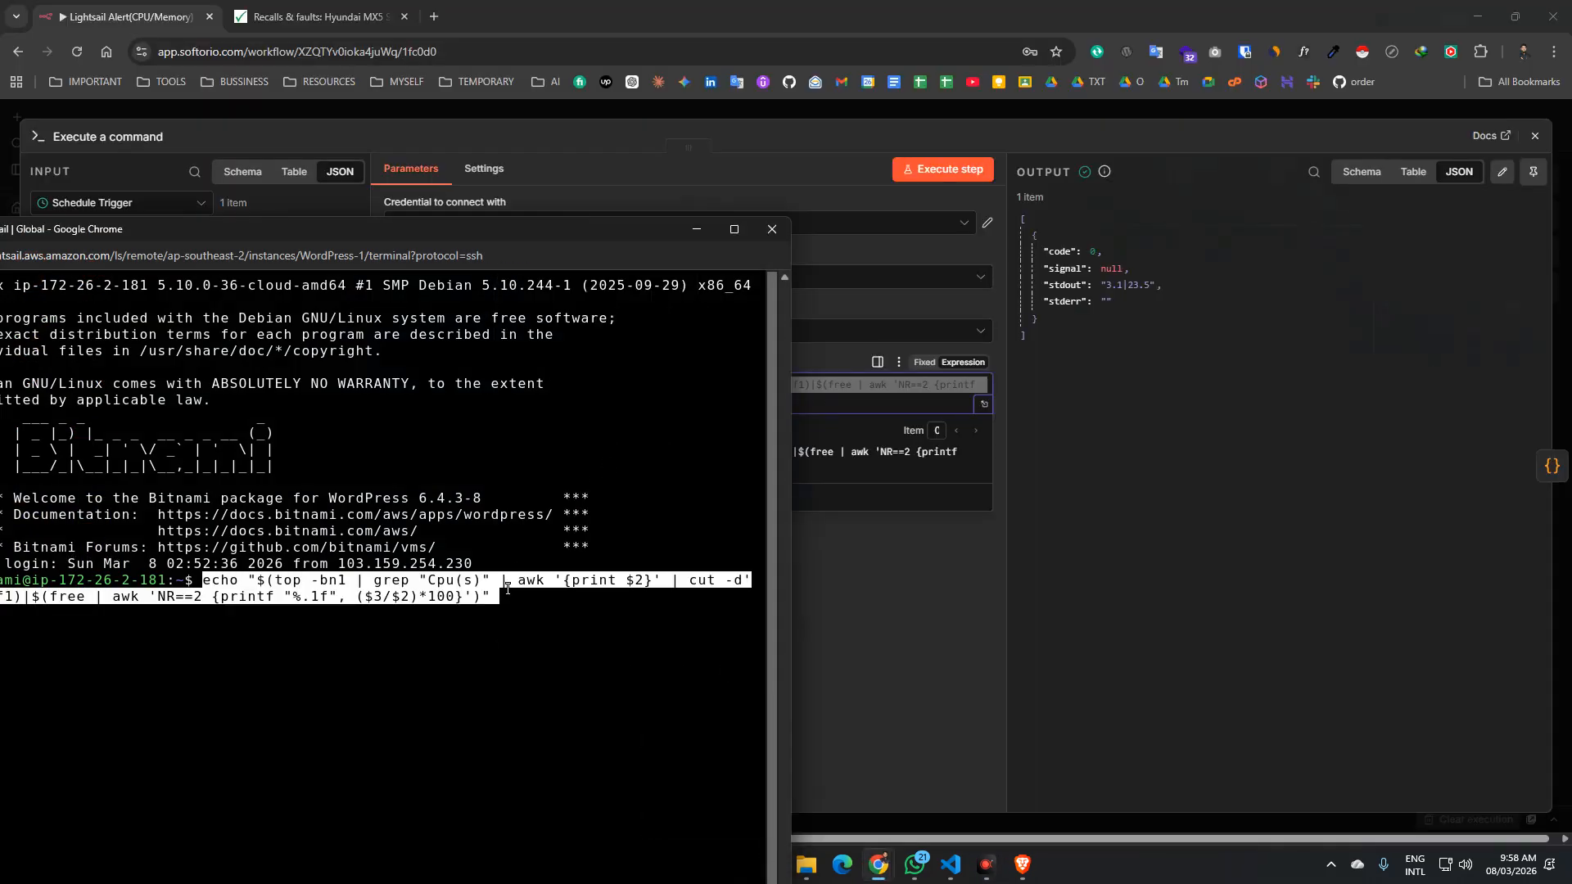
key("Return")
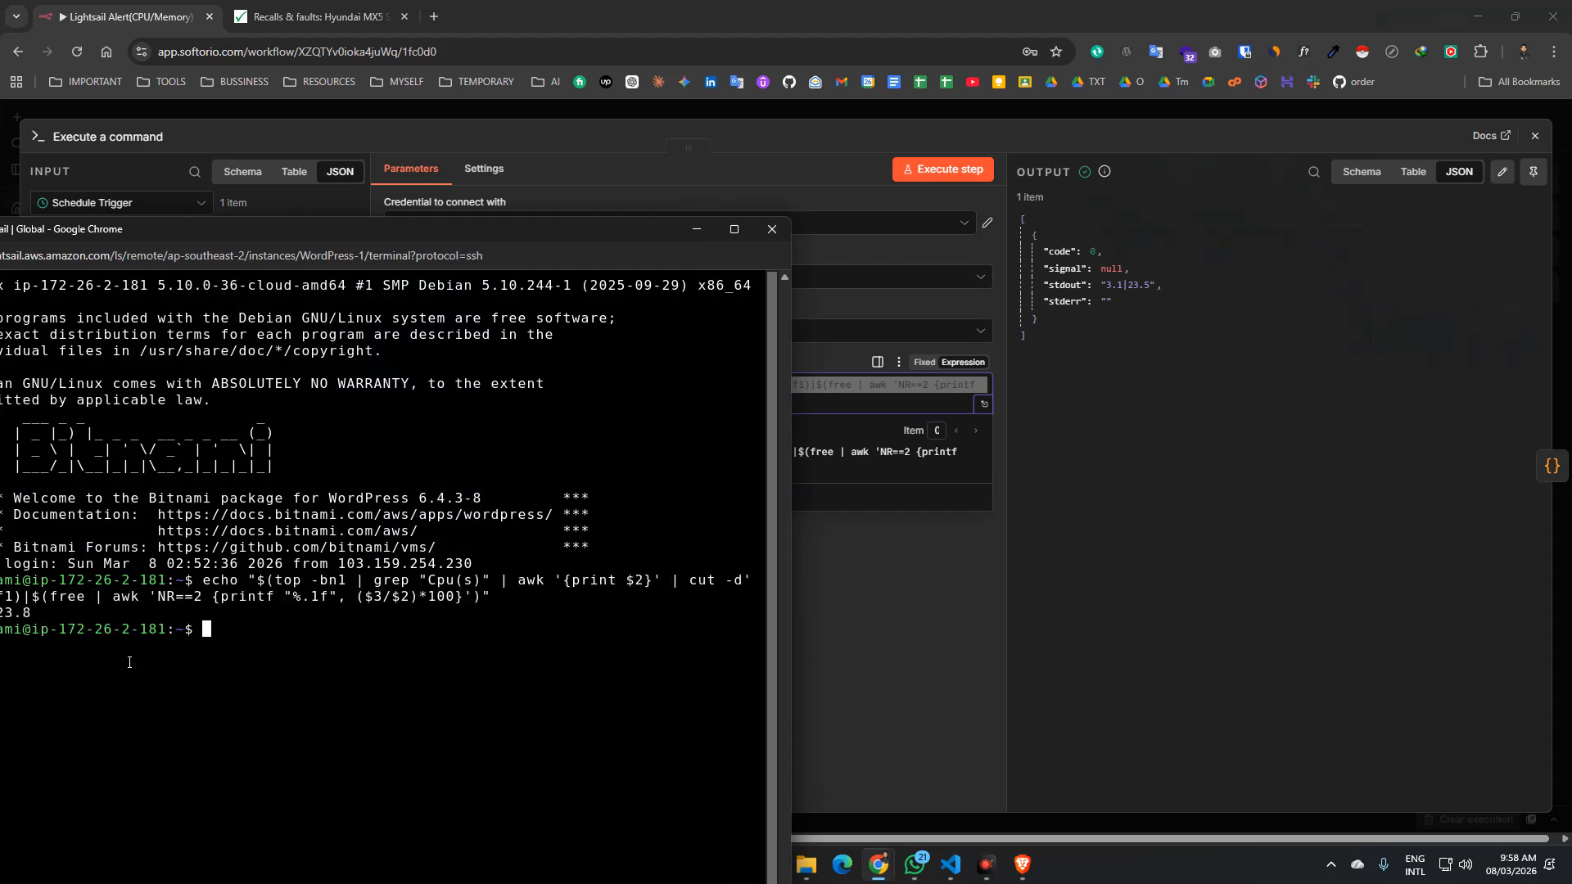
left_click_drag(305, 234, 411, 229)
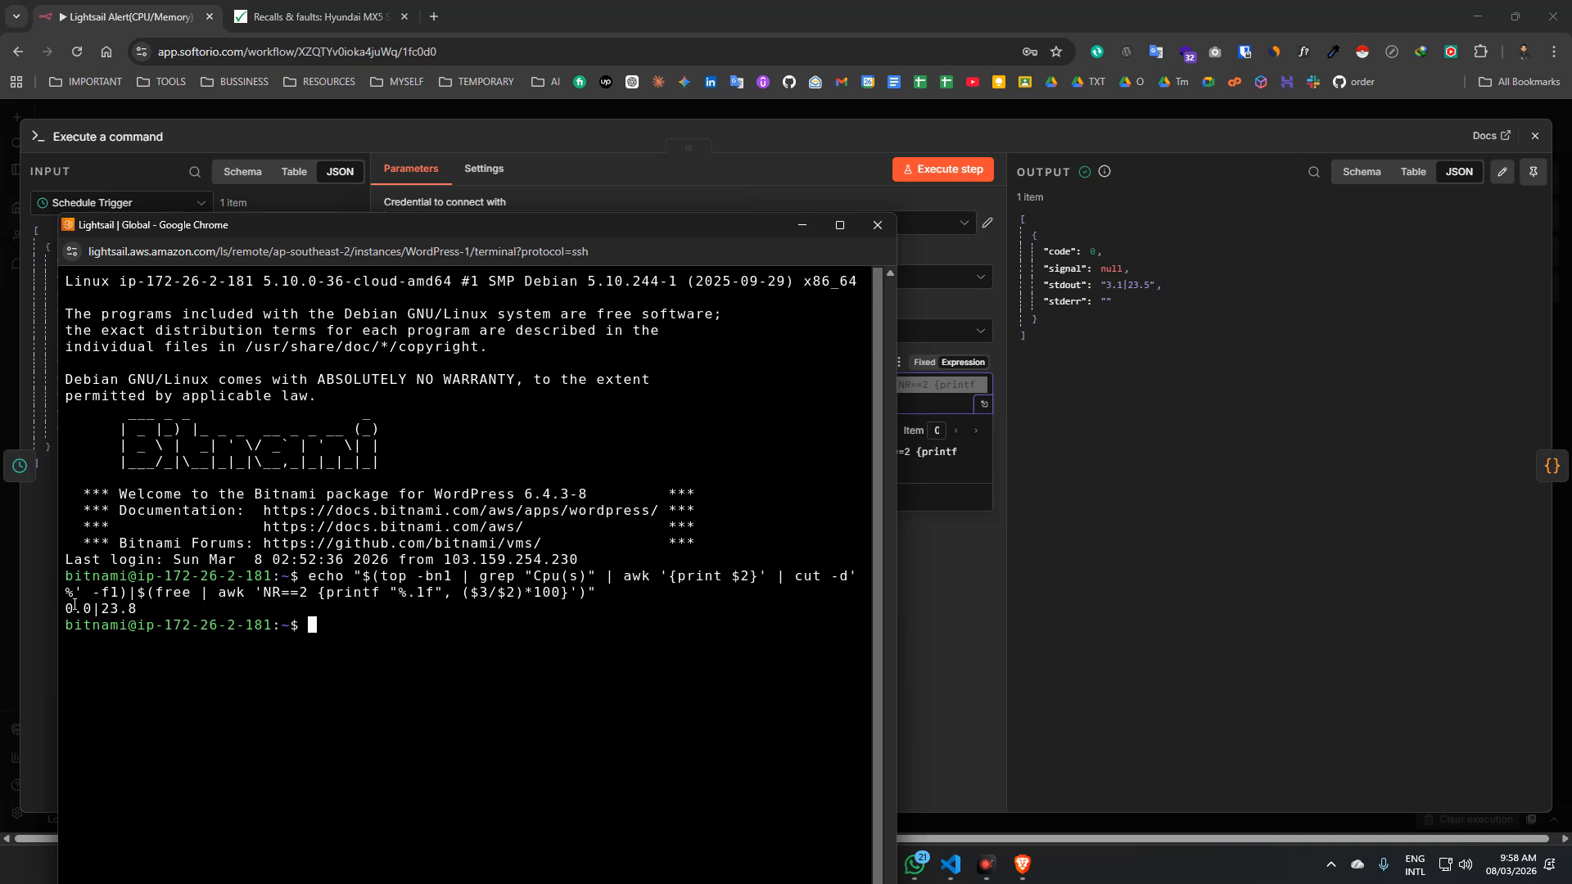
left_click_drag(73, 608, 83, 606)
left_click_drag(74, 609, 151, 608)
- Minimize the terminal window and execute only the Execute a command node in n8n
left_click(796, 221)
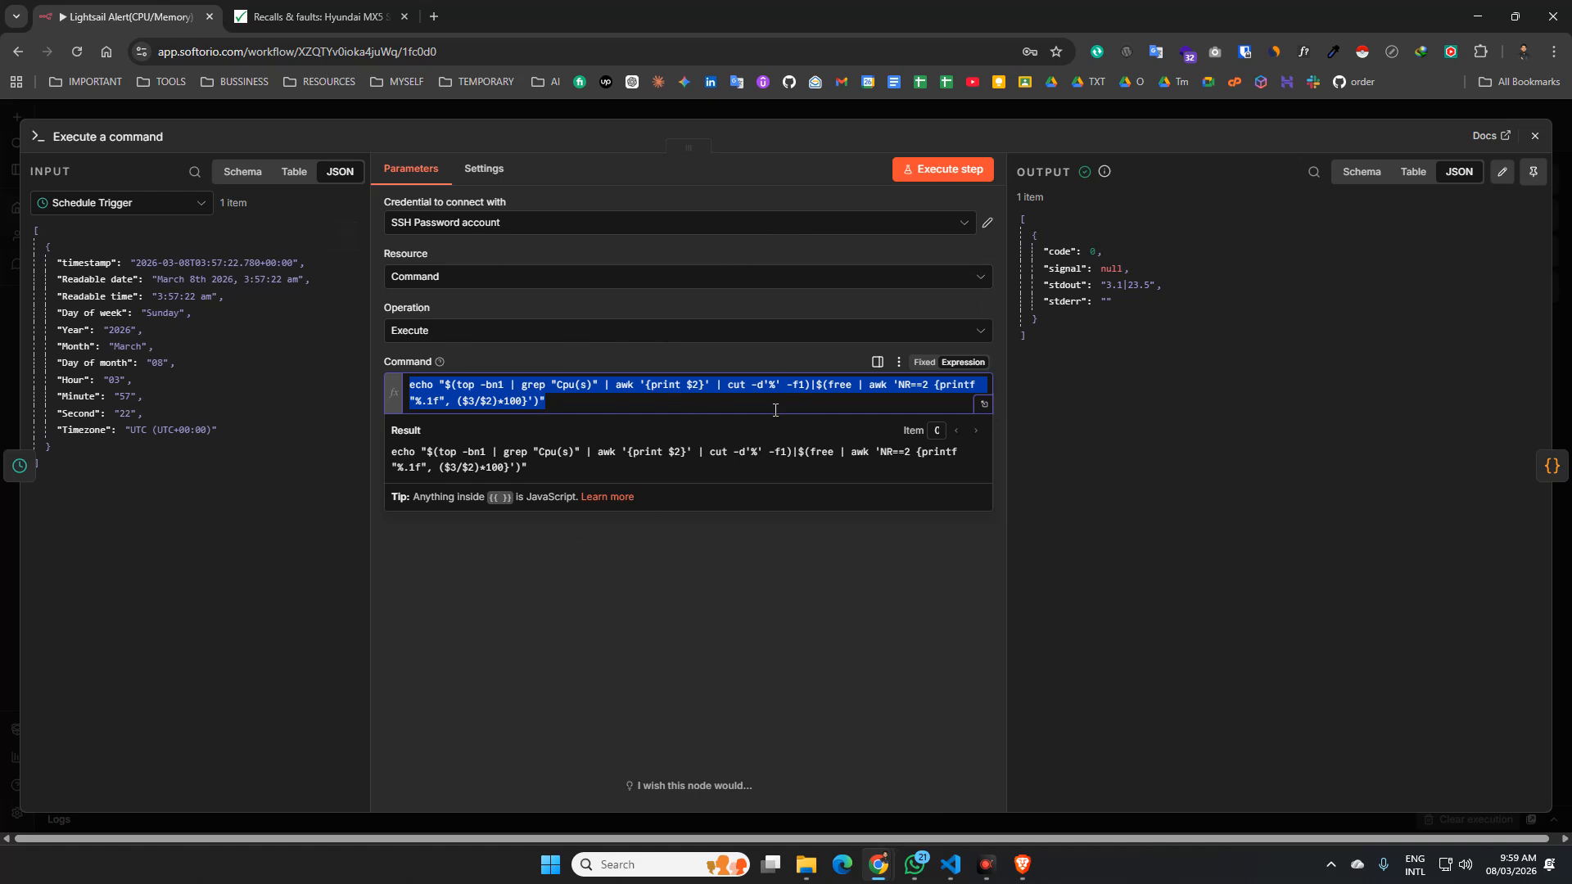
left_click(947, 169)
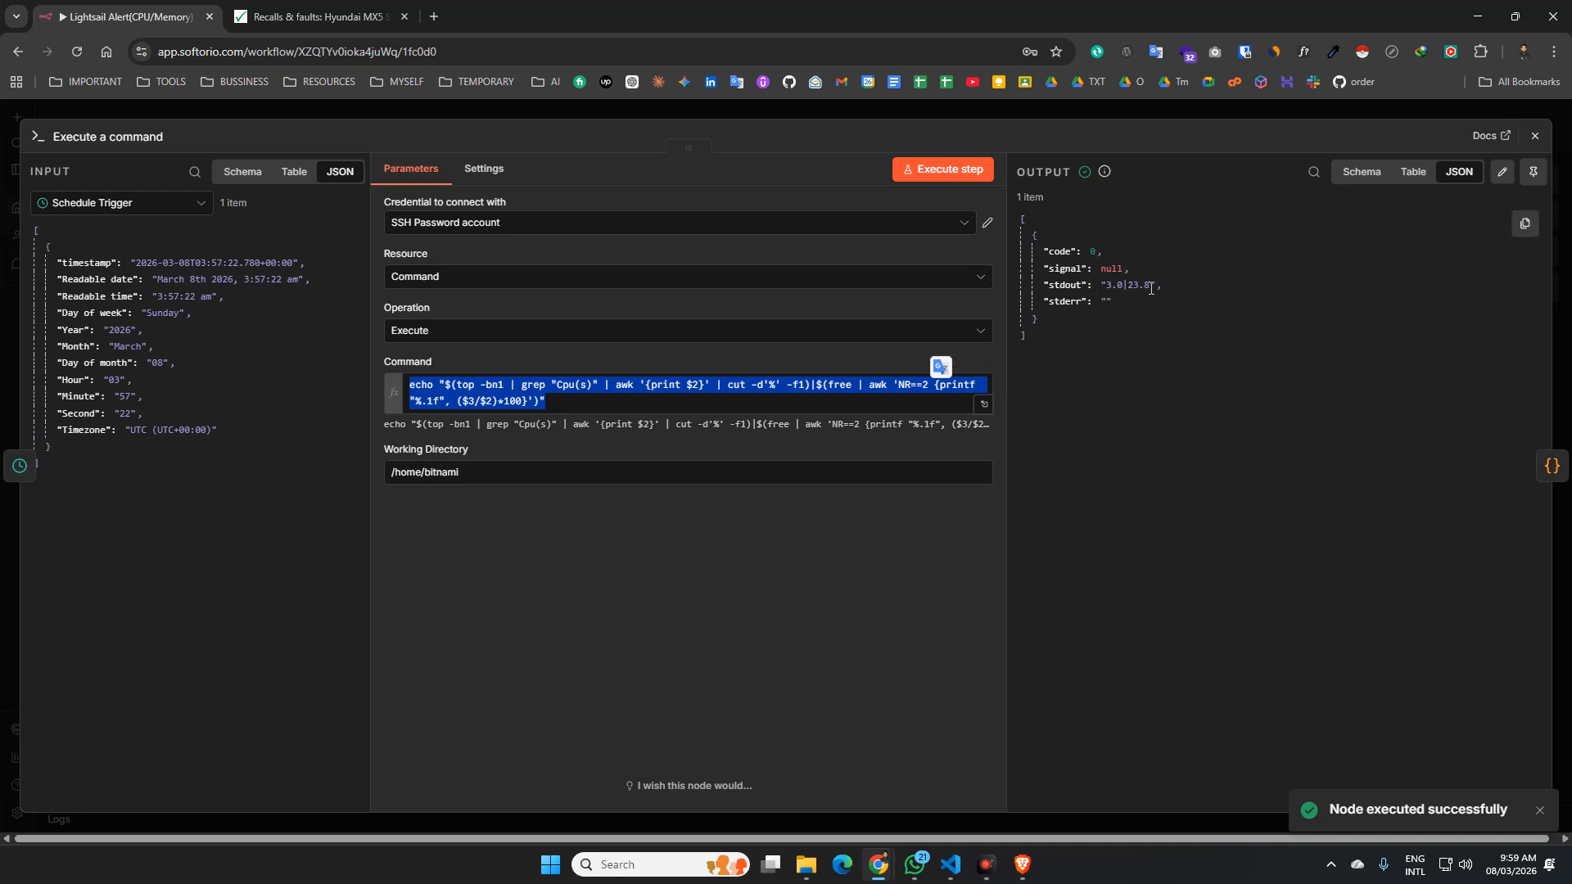
- Close the Execute a command node, examine the Code in JavaScript node's parsing script, and close it without changes
left_click(1534, 136)
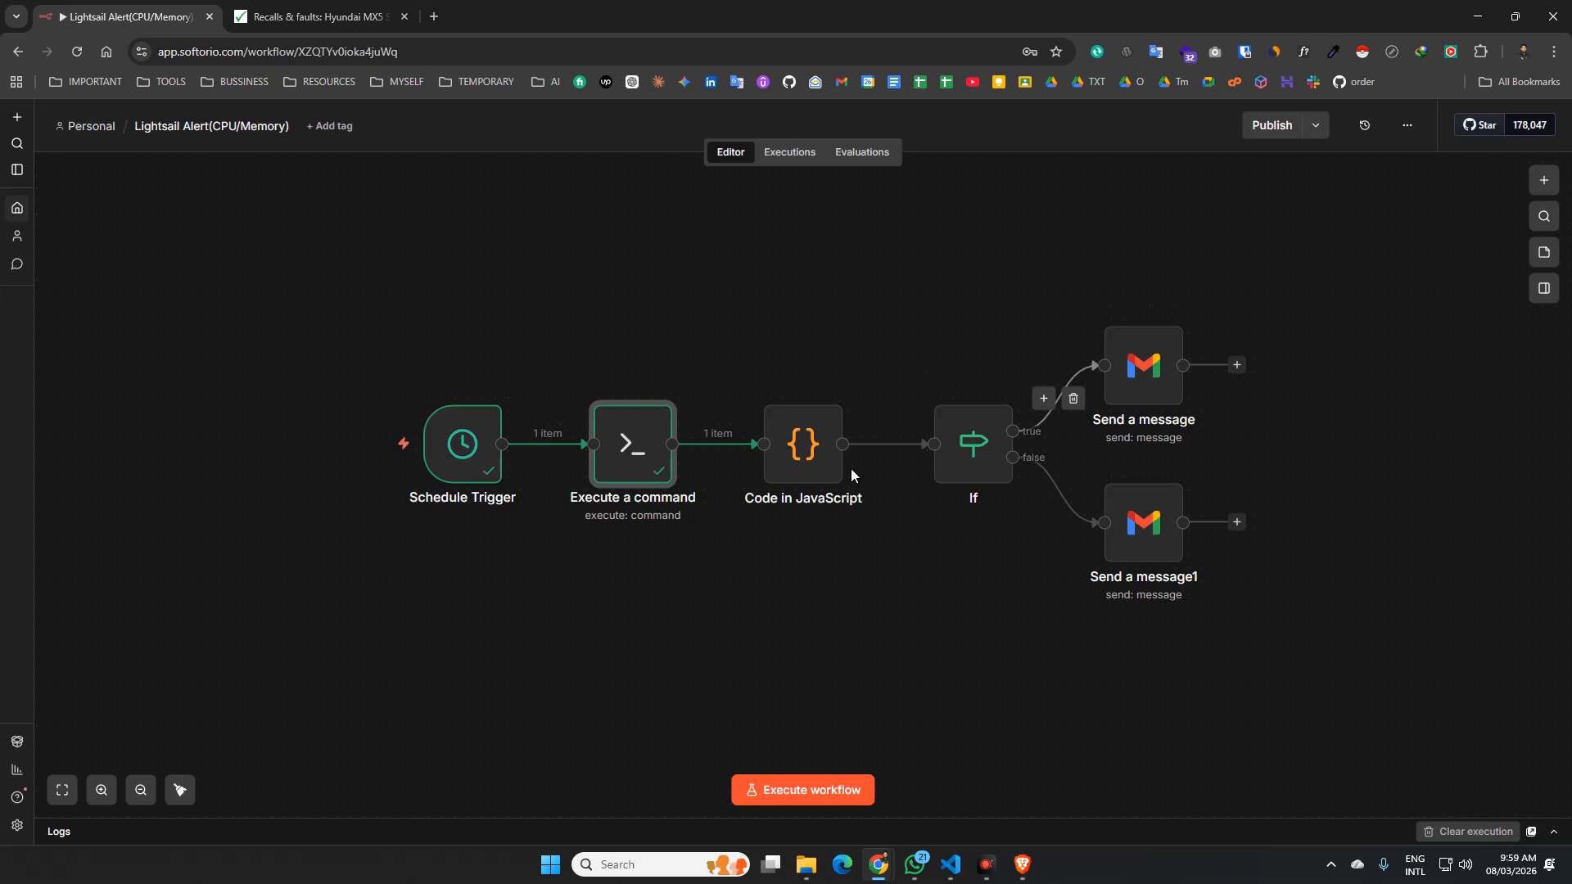
double_click(802, 460)
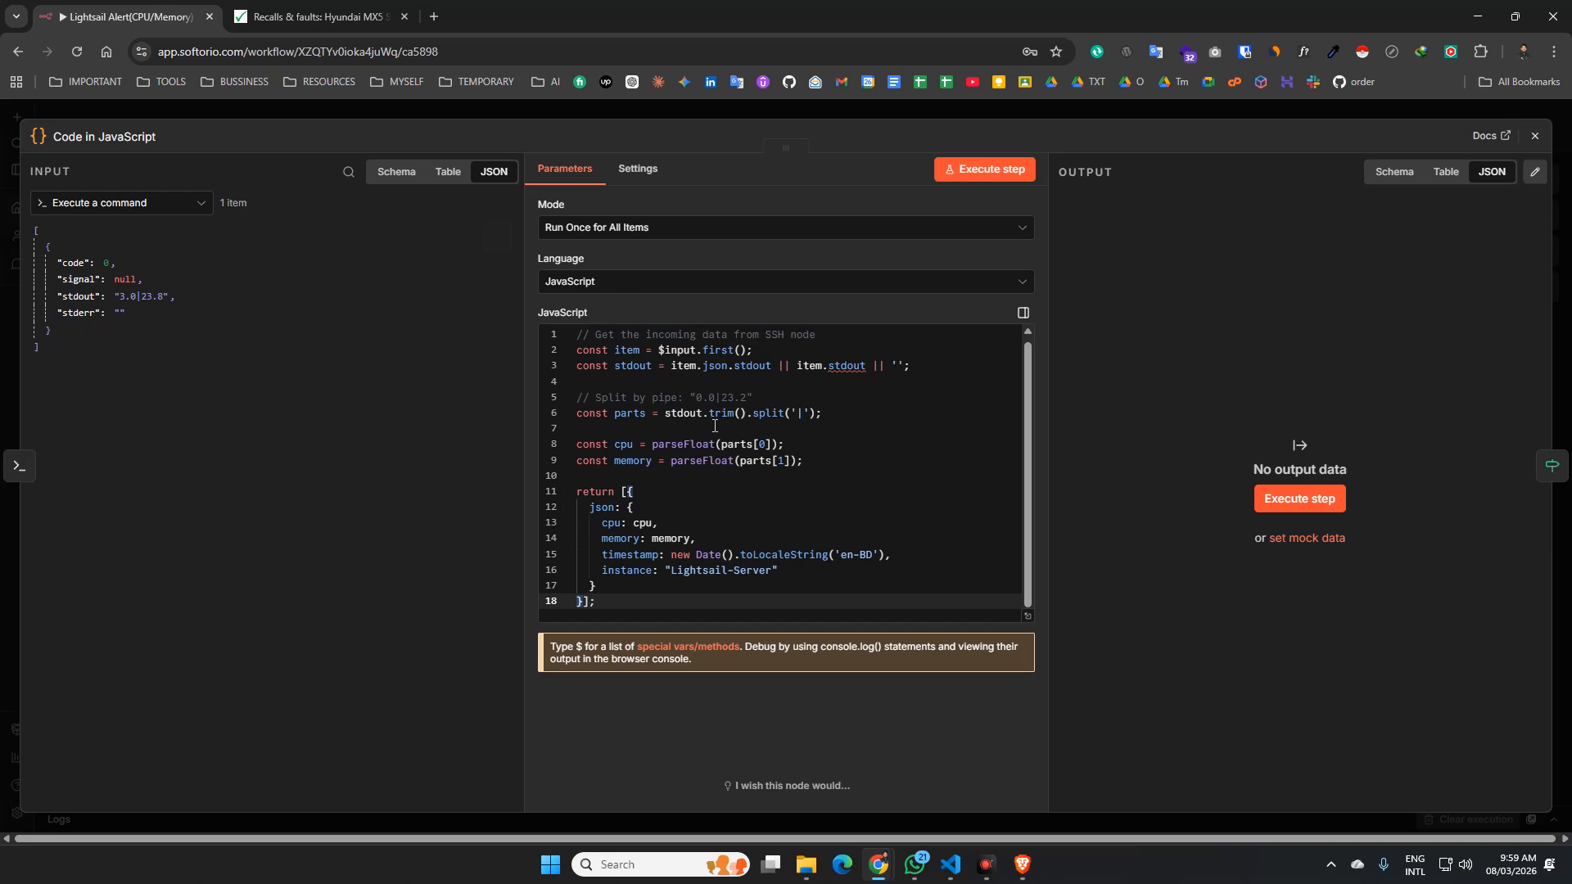
left_click(1534, 136)
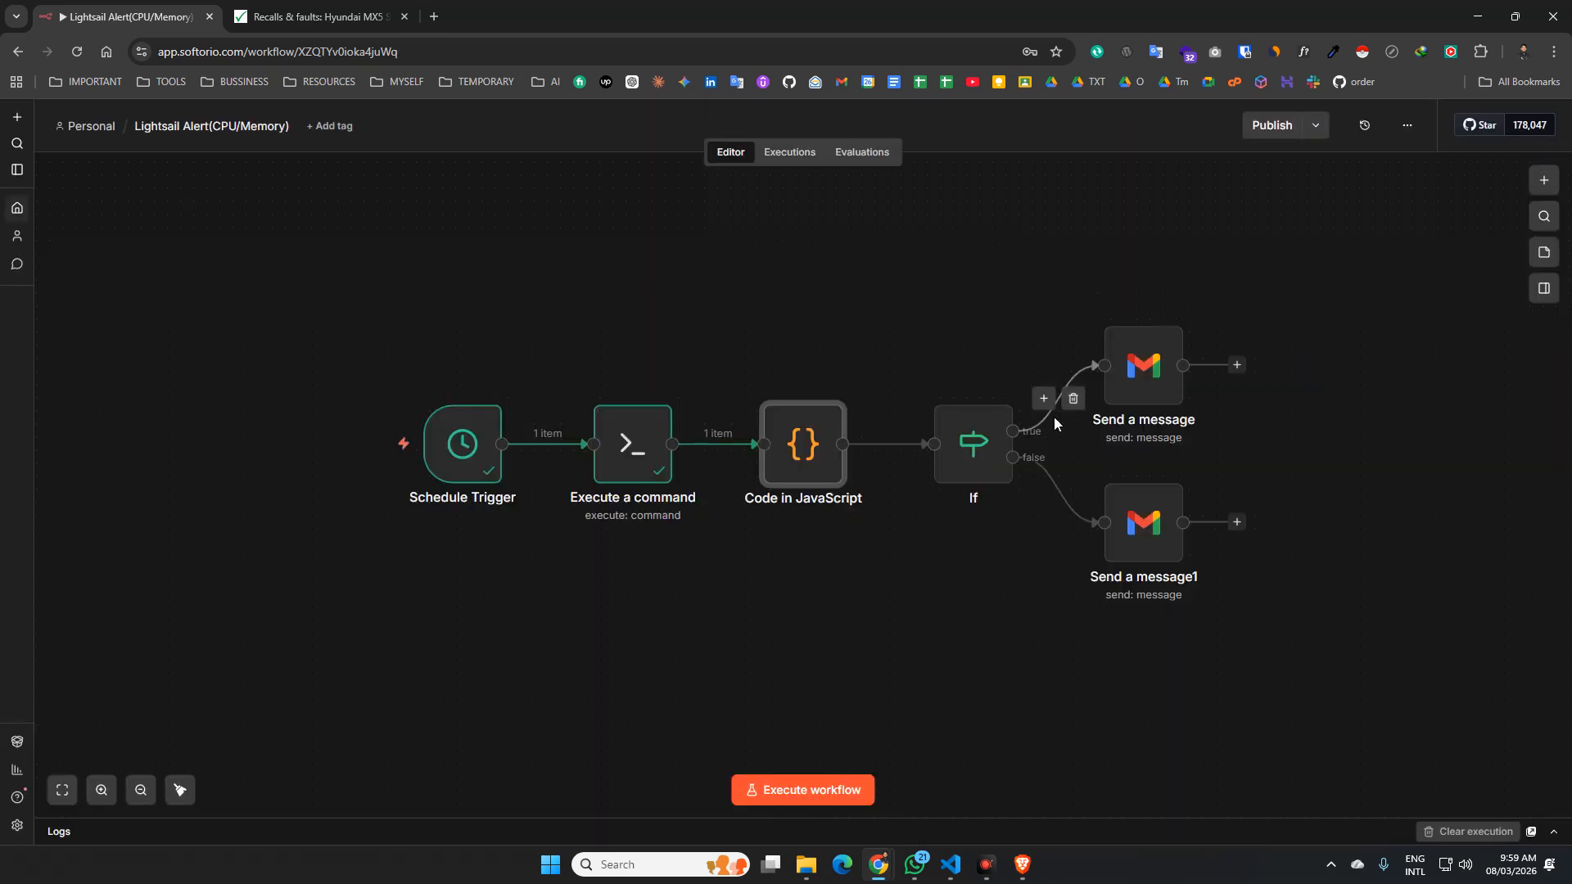
- Open the If node and set both the CPU and memory greater-than thresholds to 80
left_click(977, 454)
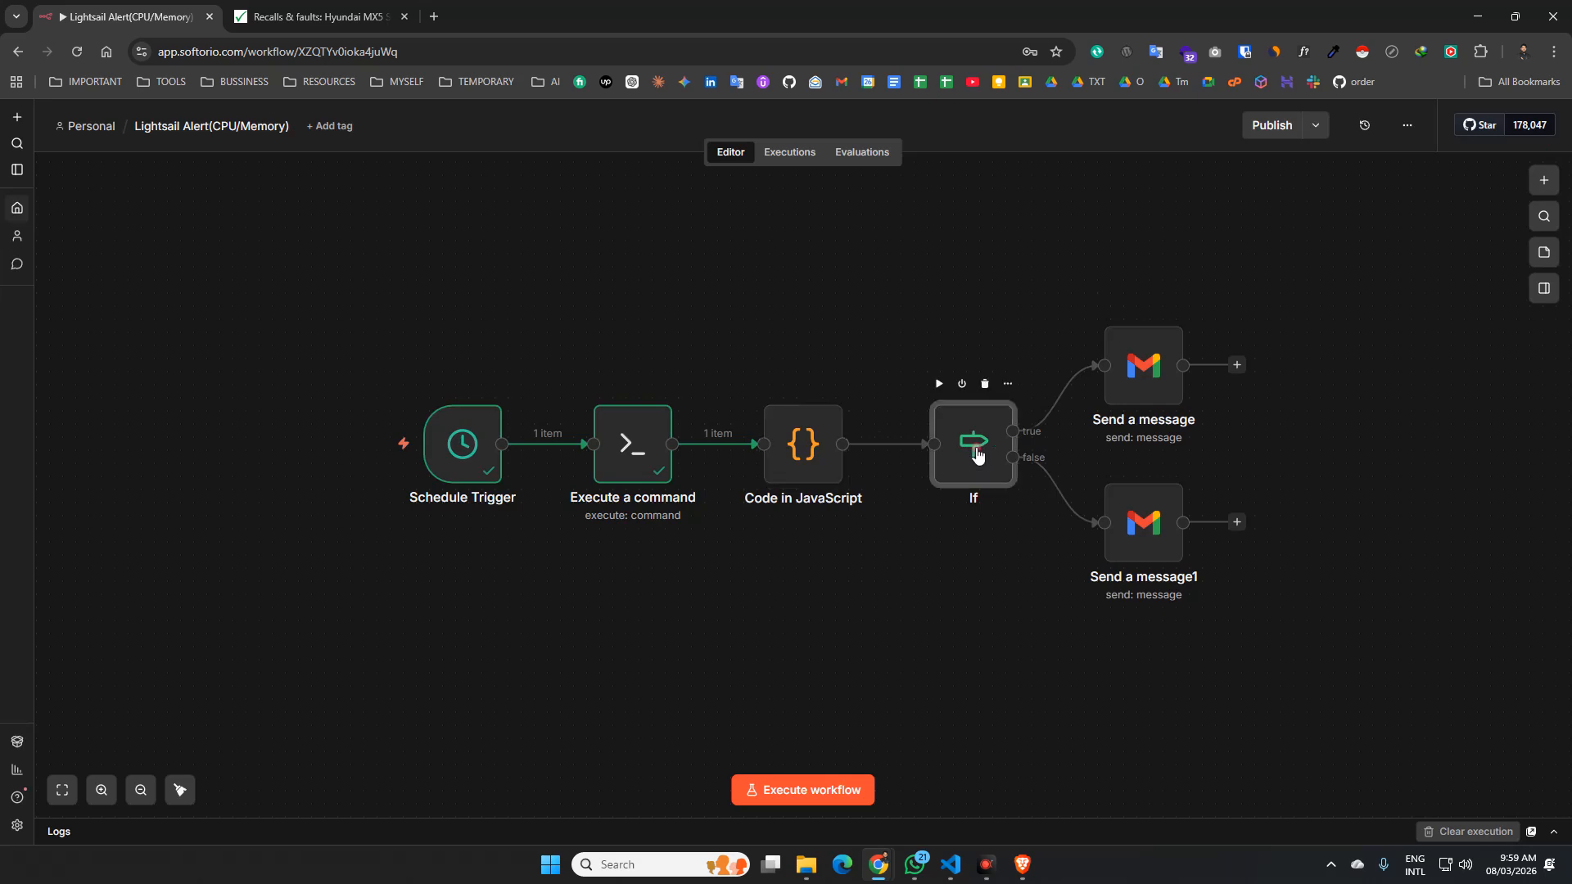
double_click(976, 454)
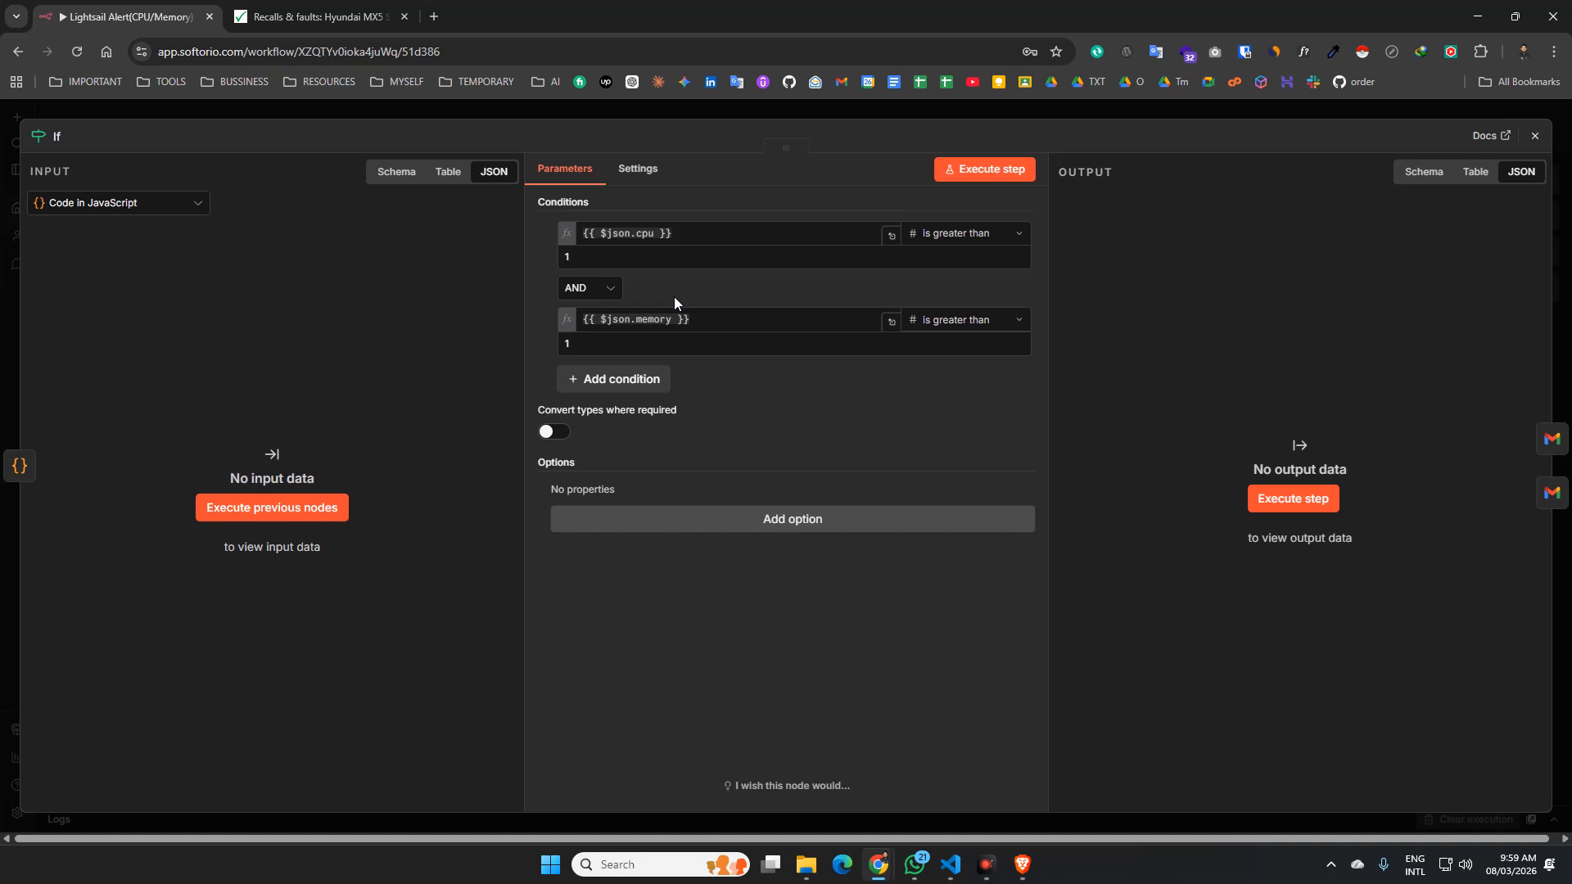
left_click(574, 260)
double_click(574, 260)
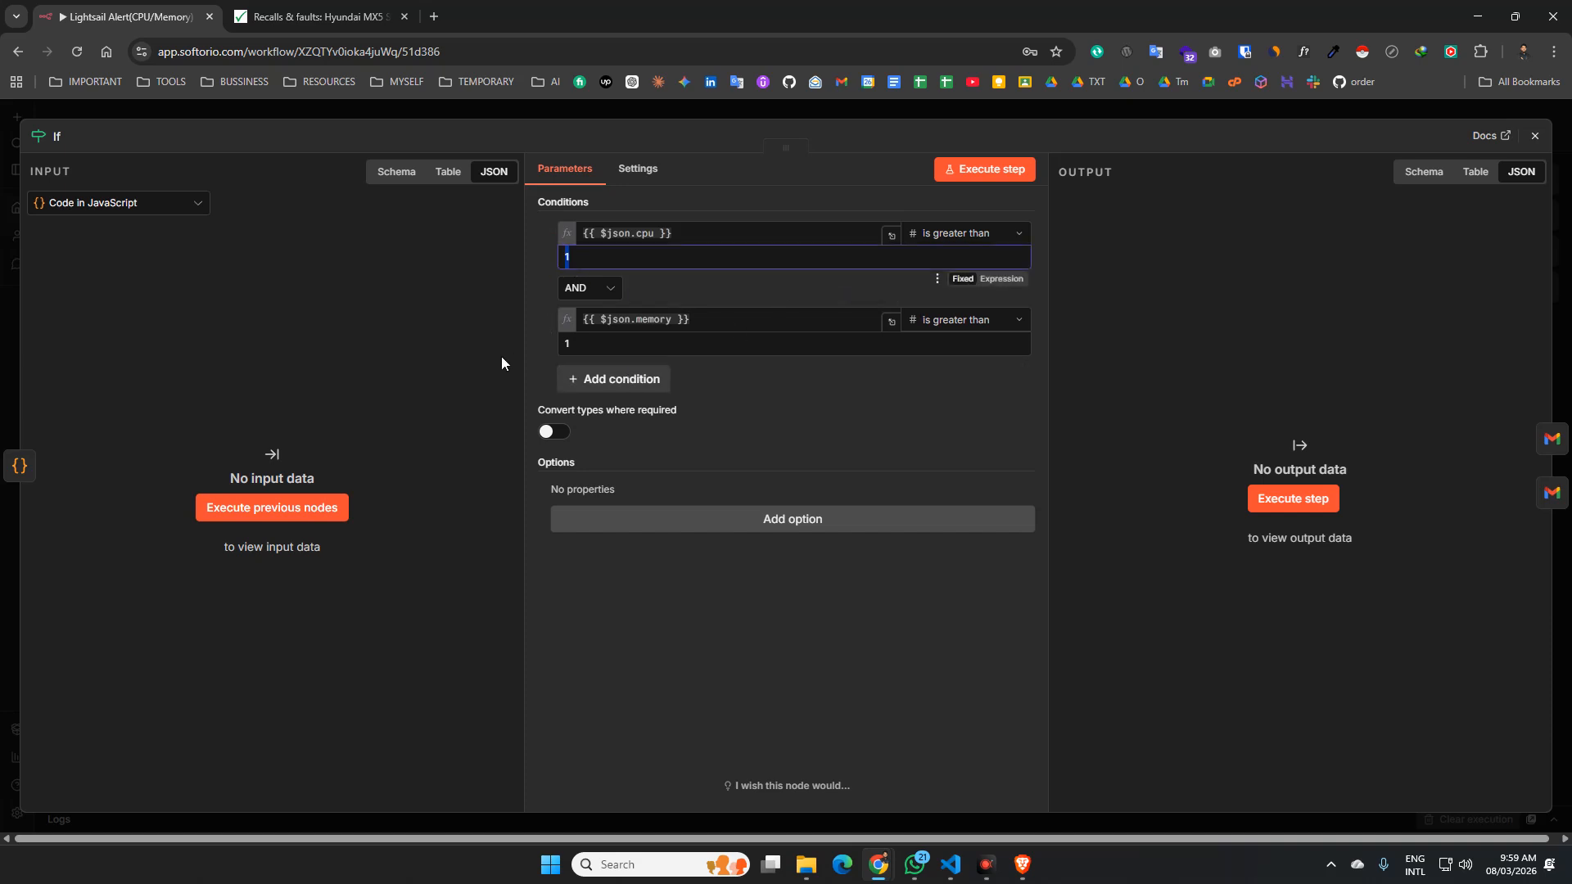
left_click(589, 259)
type("80")
double_click(562, 343)
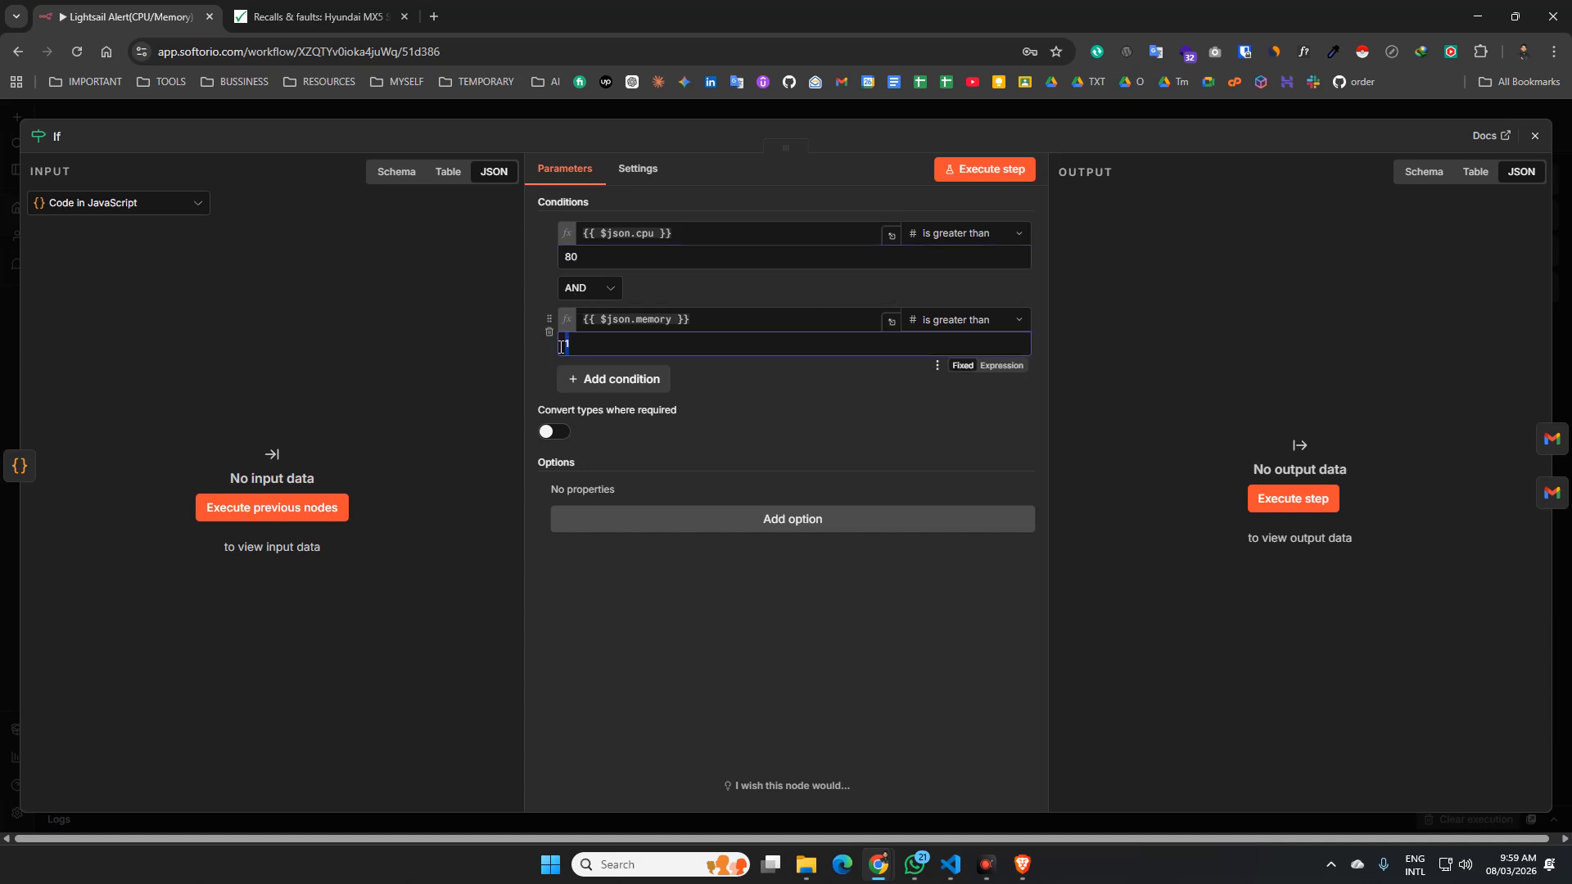
type("80")
- Review the CPU and memory threshold conditions in the If node and close it
double_click(561, 255)
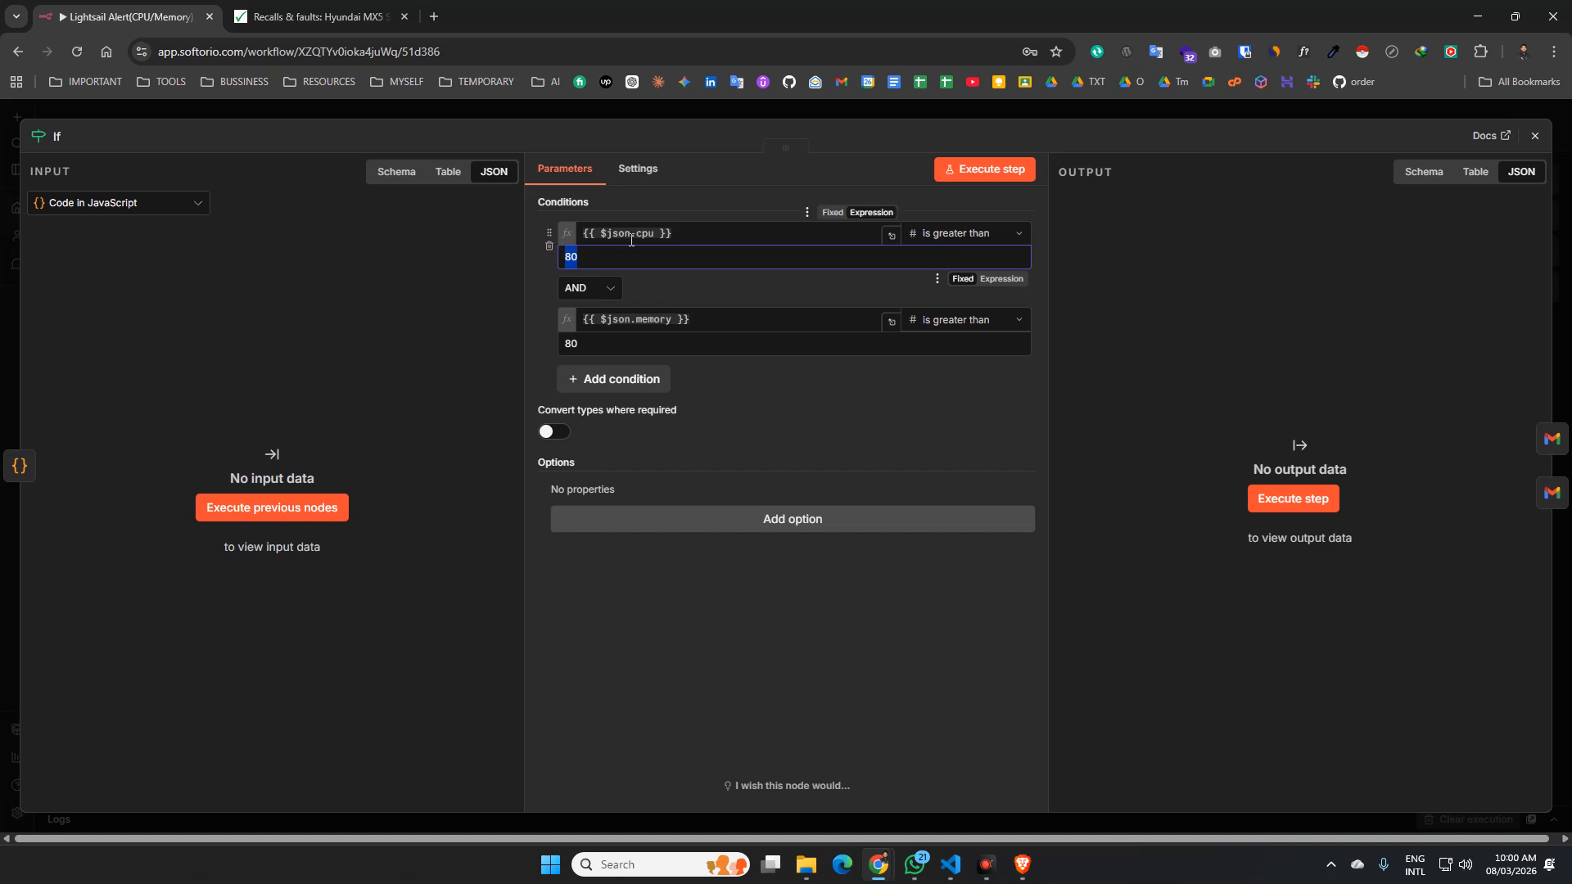
left_click(614, 258)
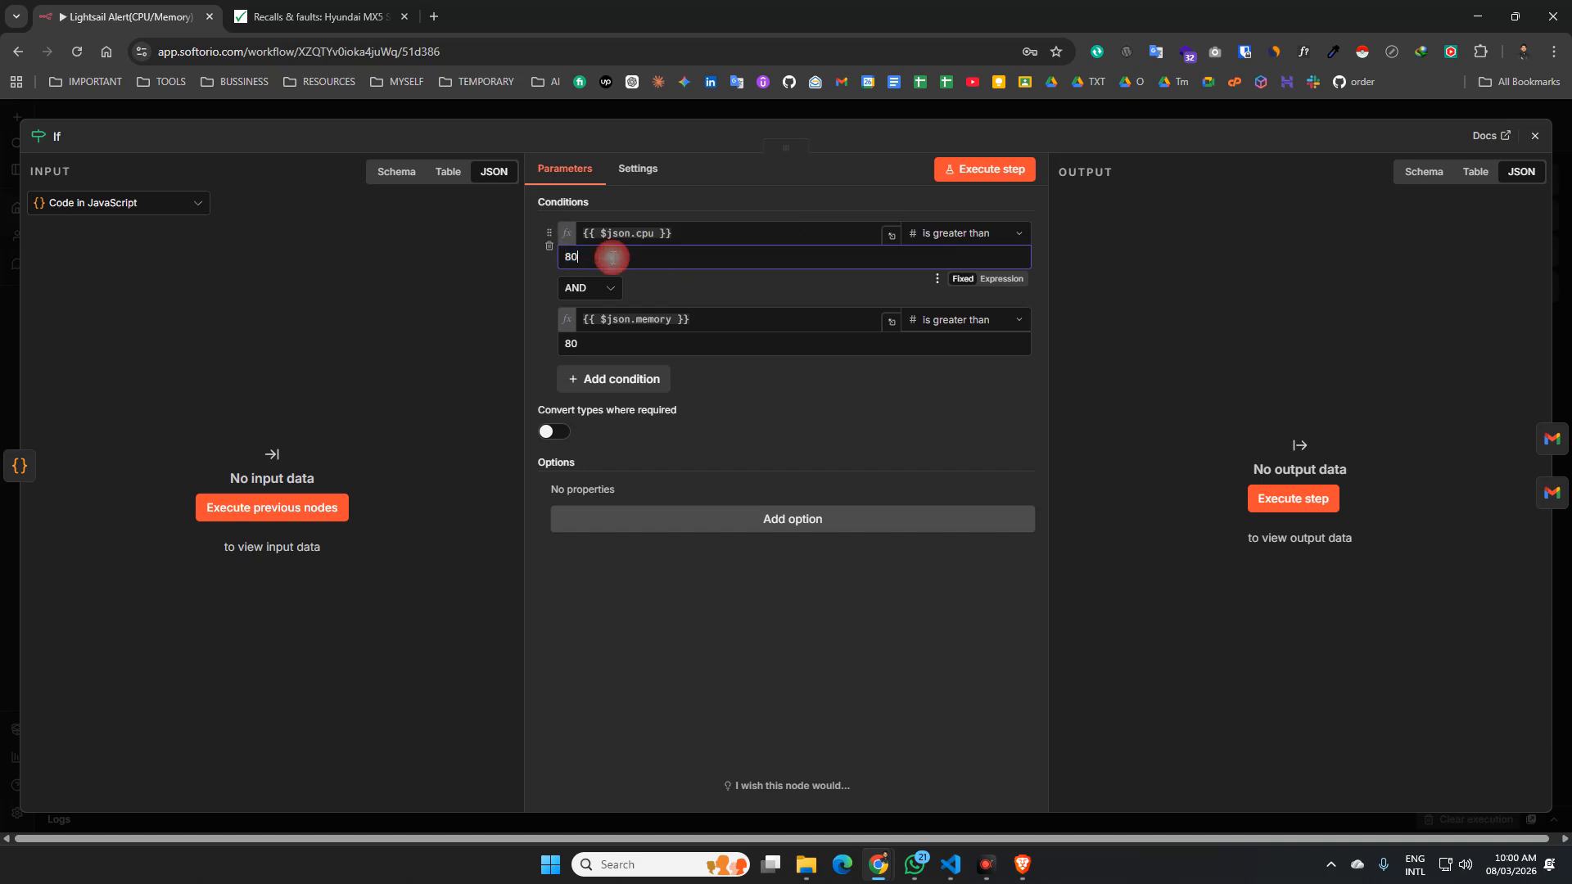
double_click(569, 257)
left_click(572, 343)
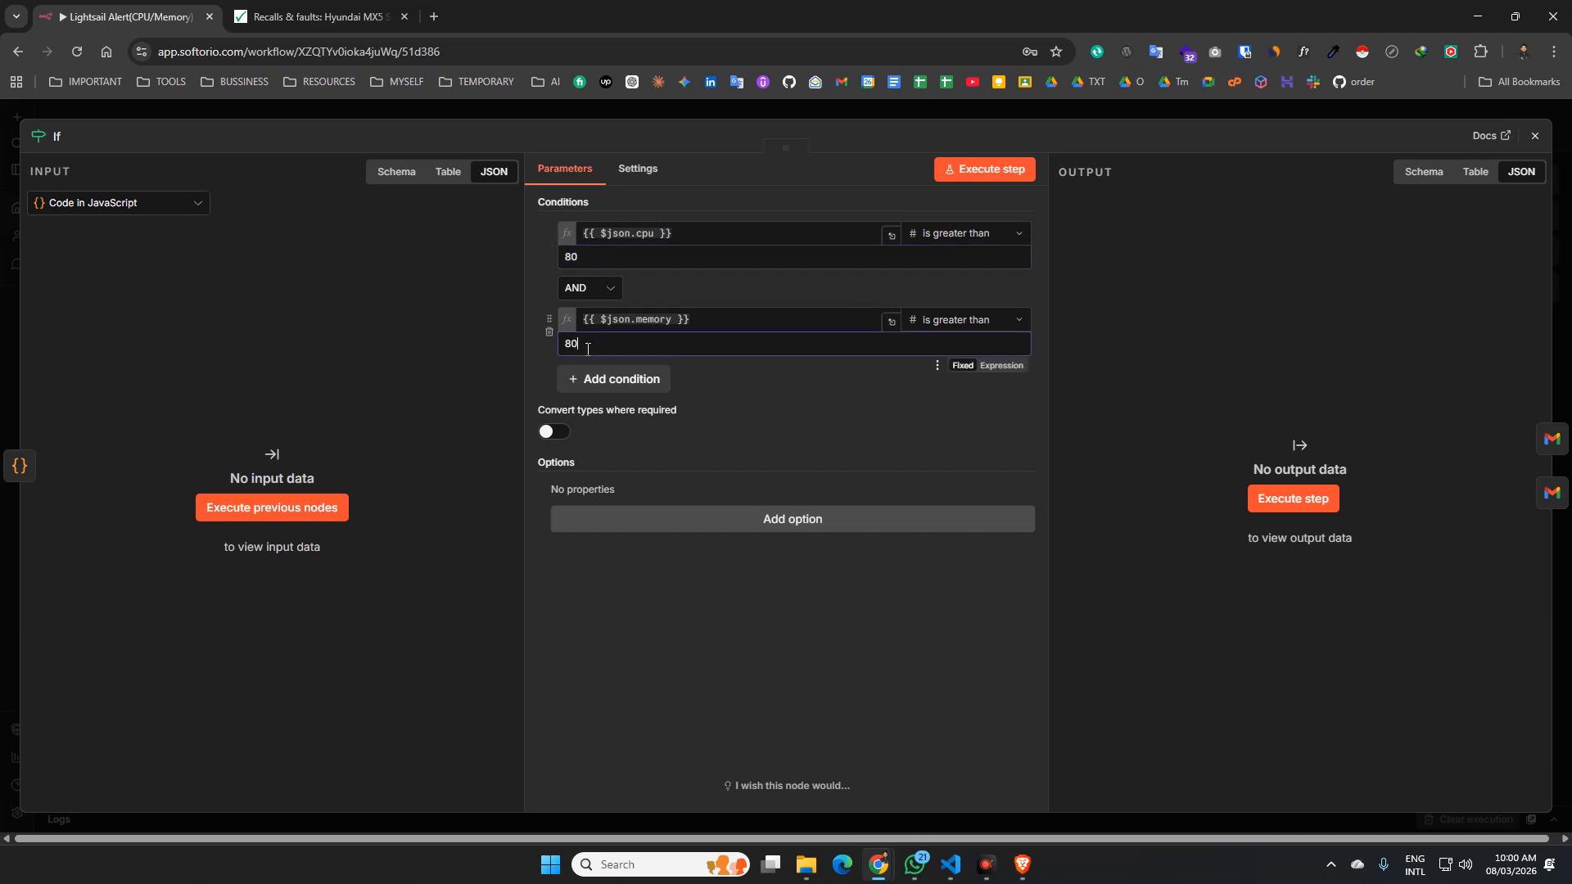
left_click_drag(573, 349, 565, 350)
double_click(804, 253)
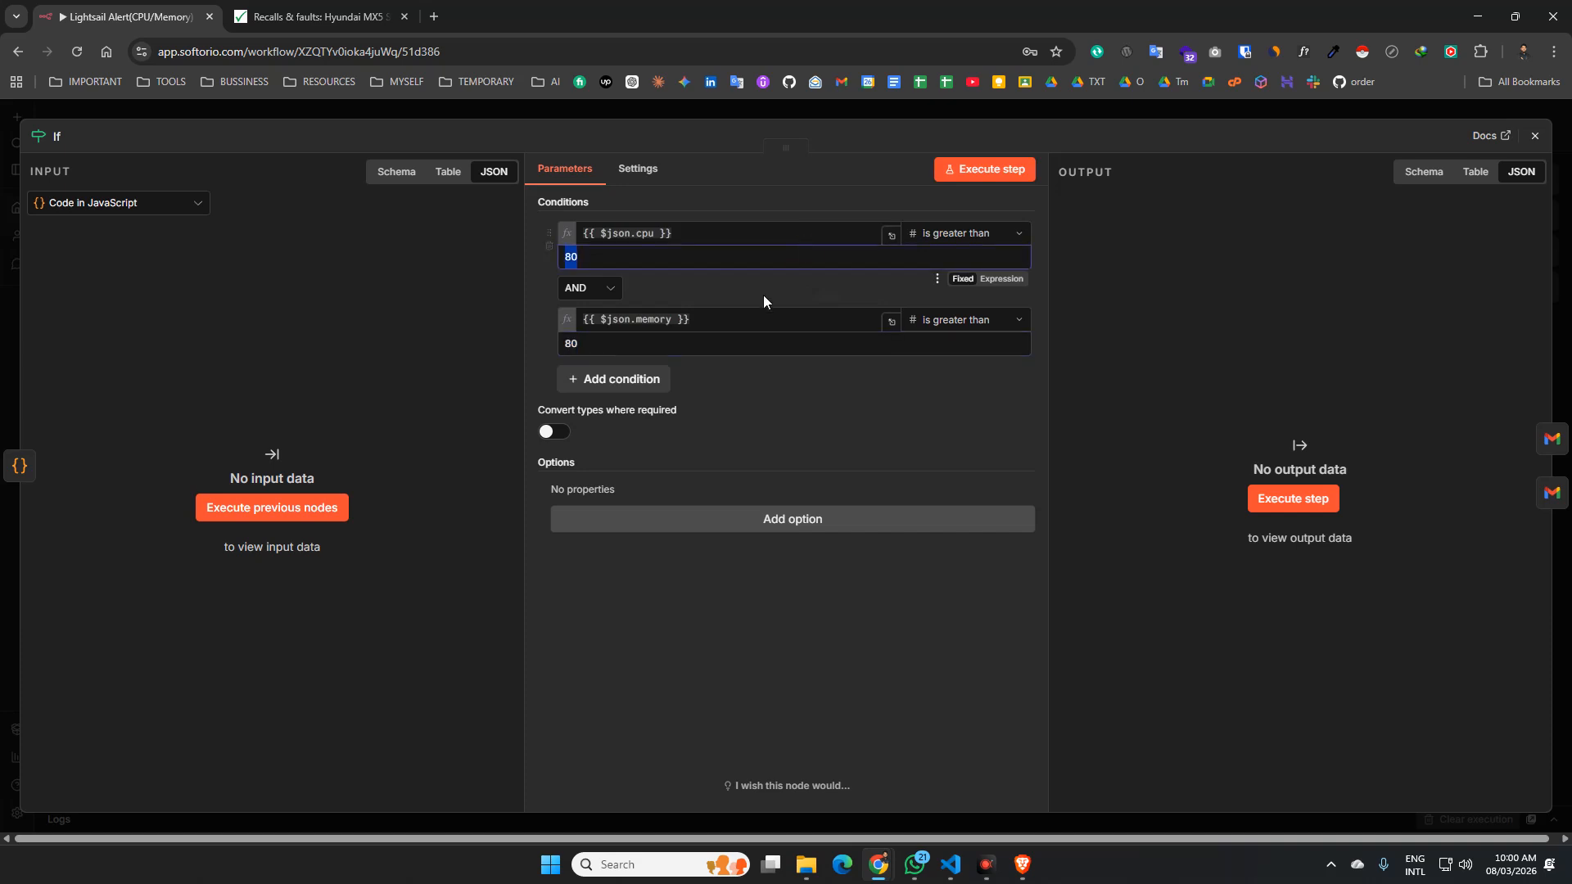
left_click(734, 338)
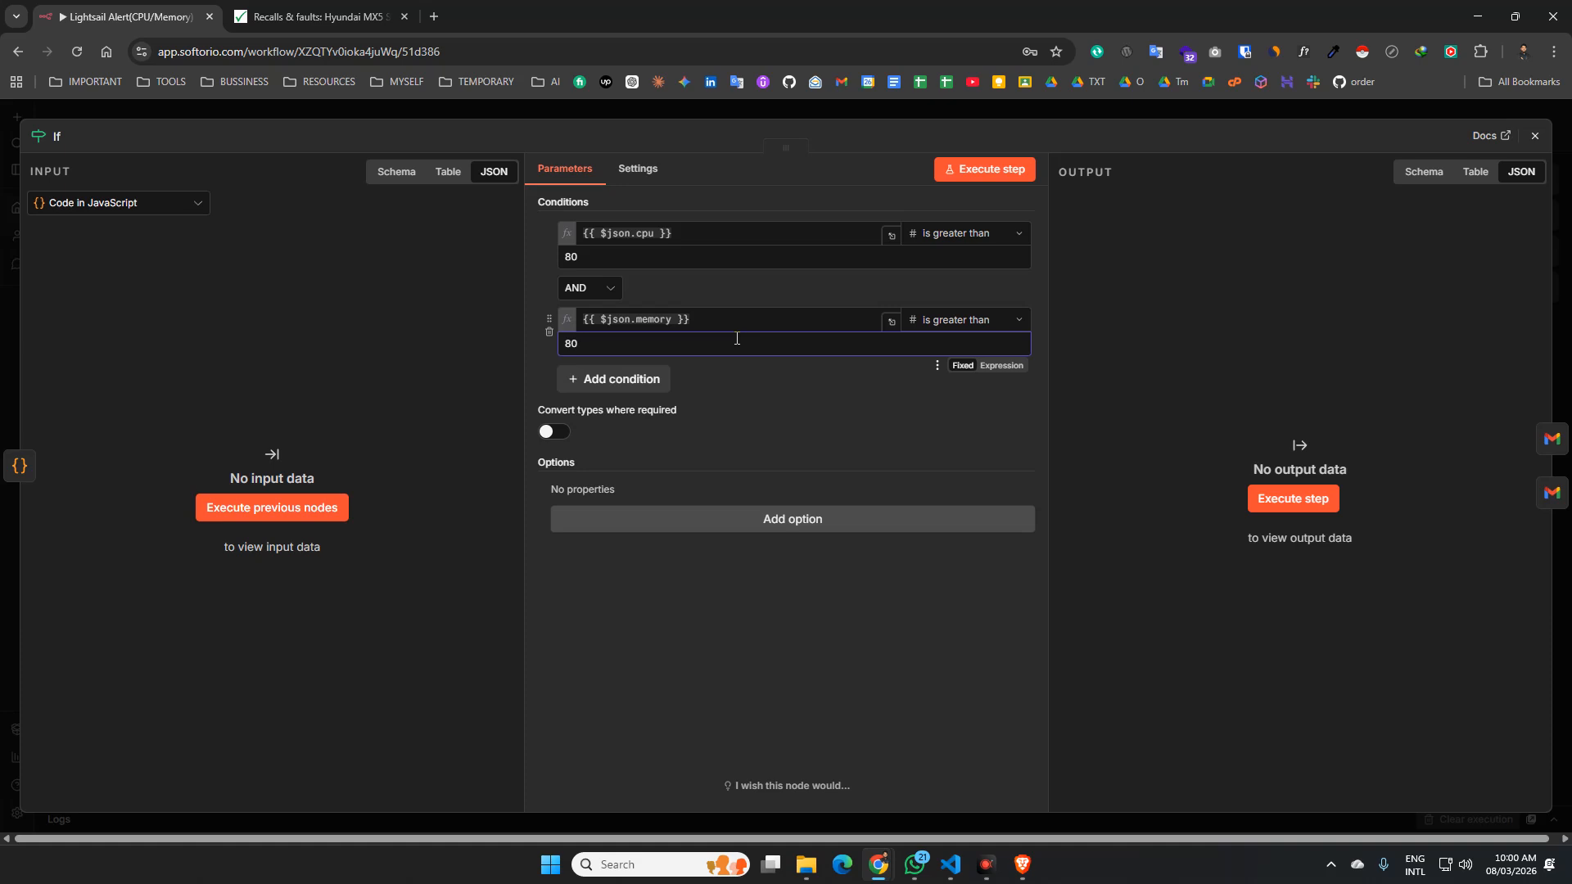
left_click_drag(585, 257, 554, 268)
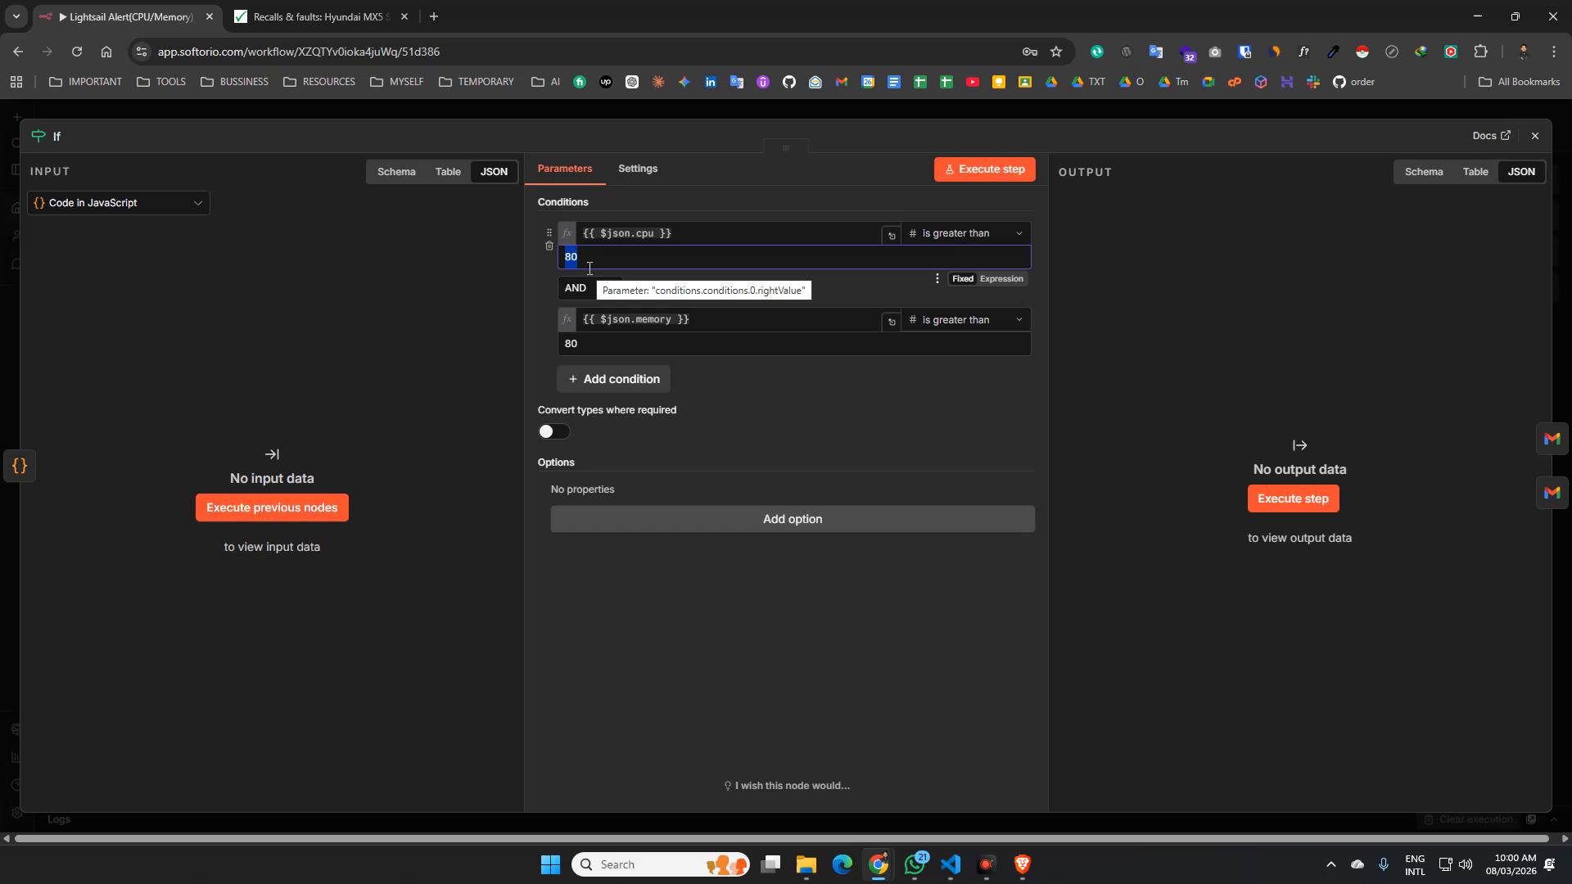
left_click(631, 353)
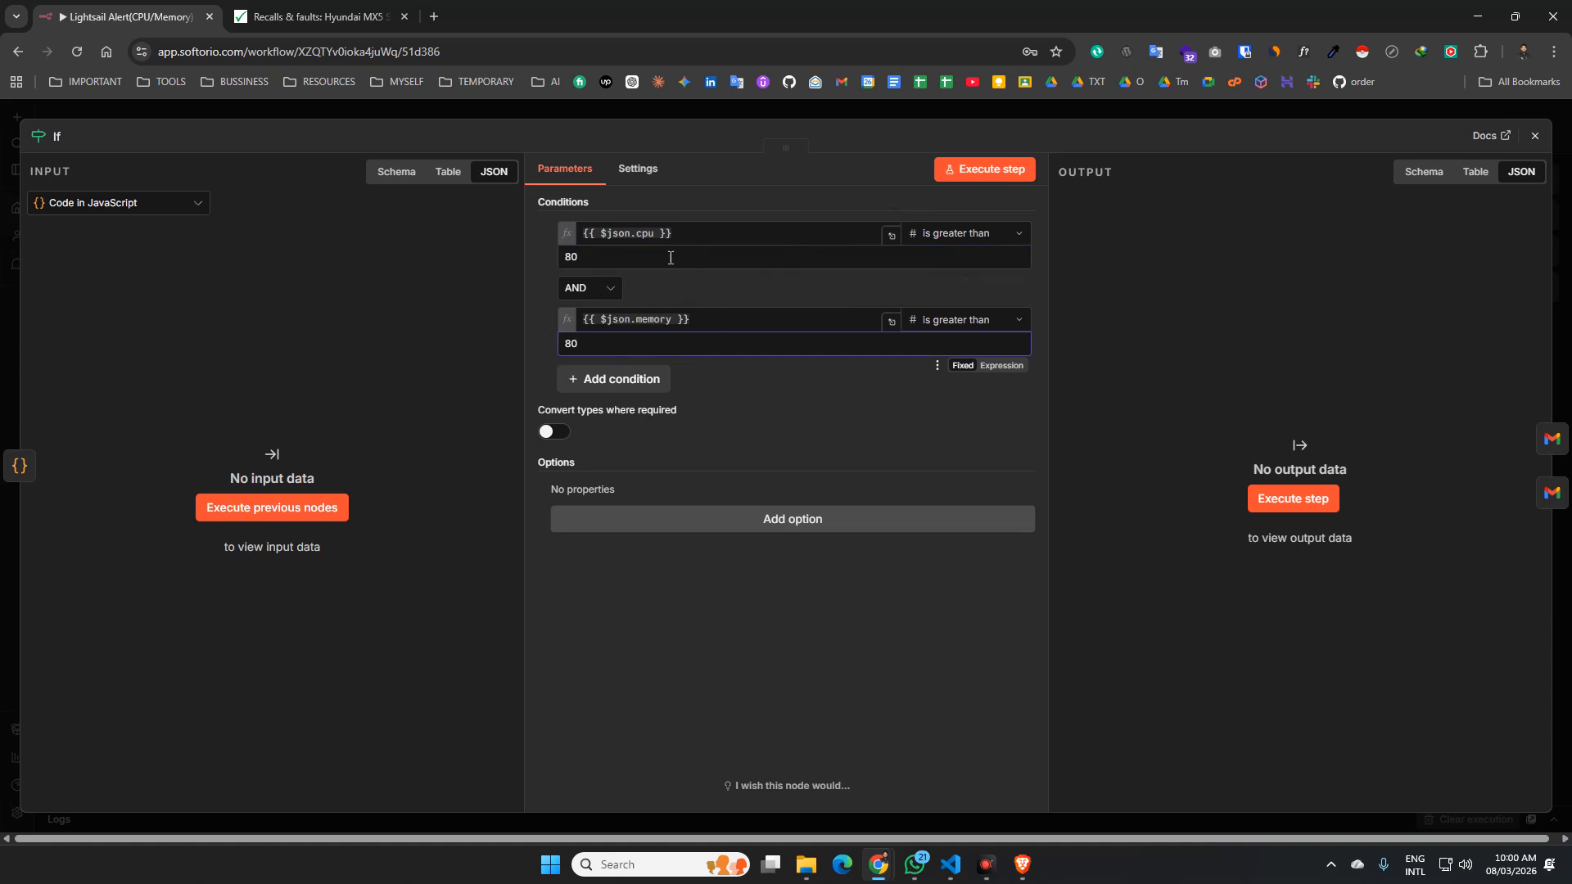
double_click(614, 258)
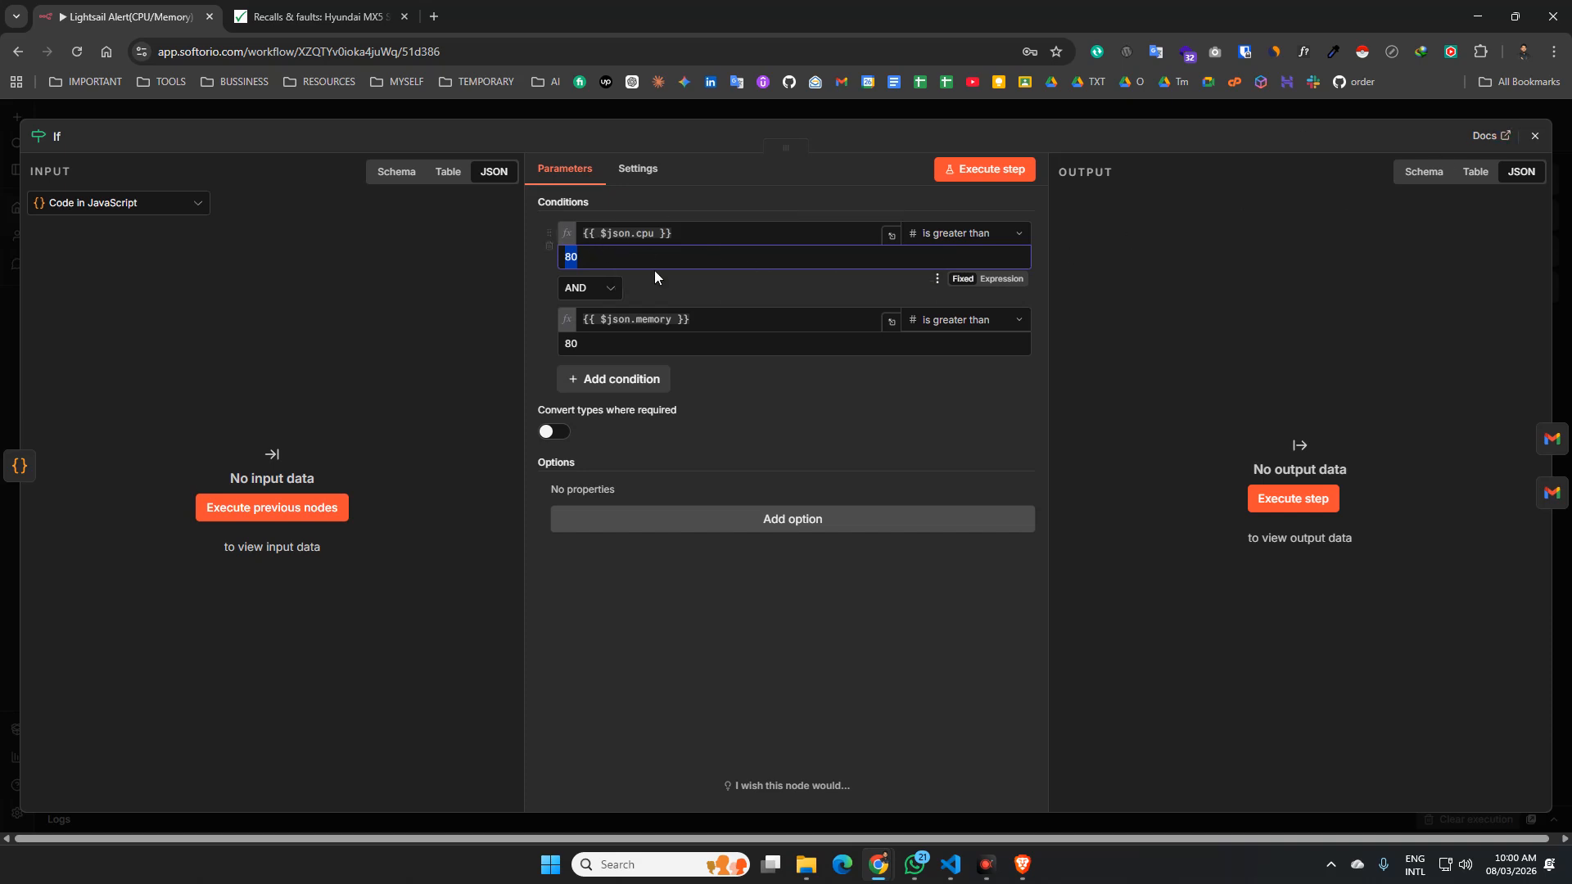
left_click(1532, 136)
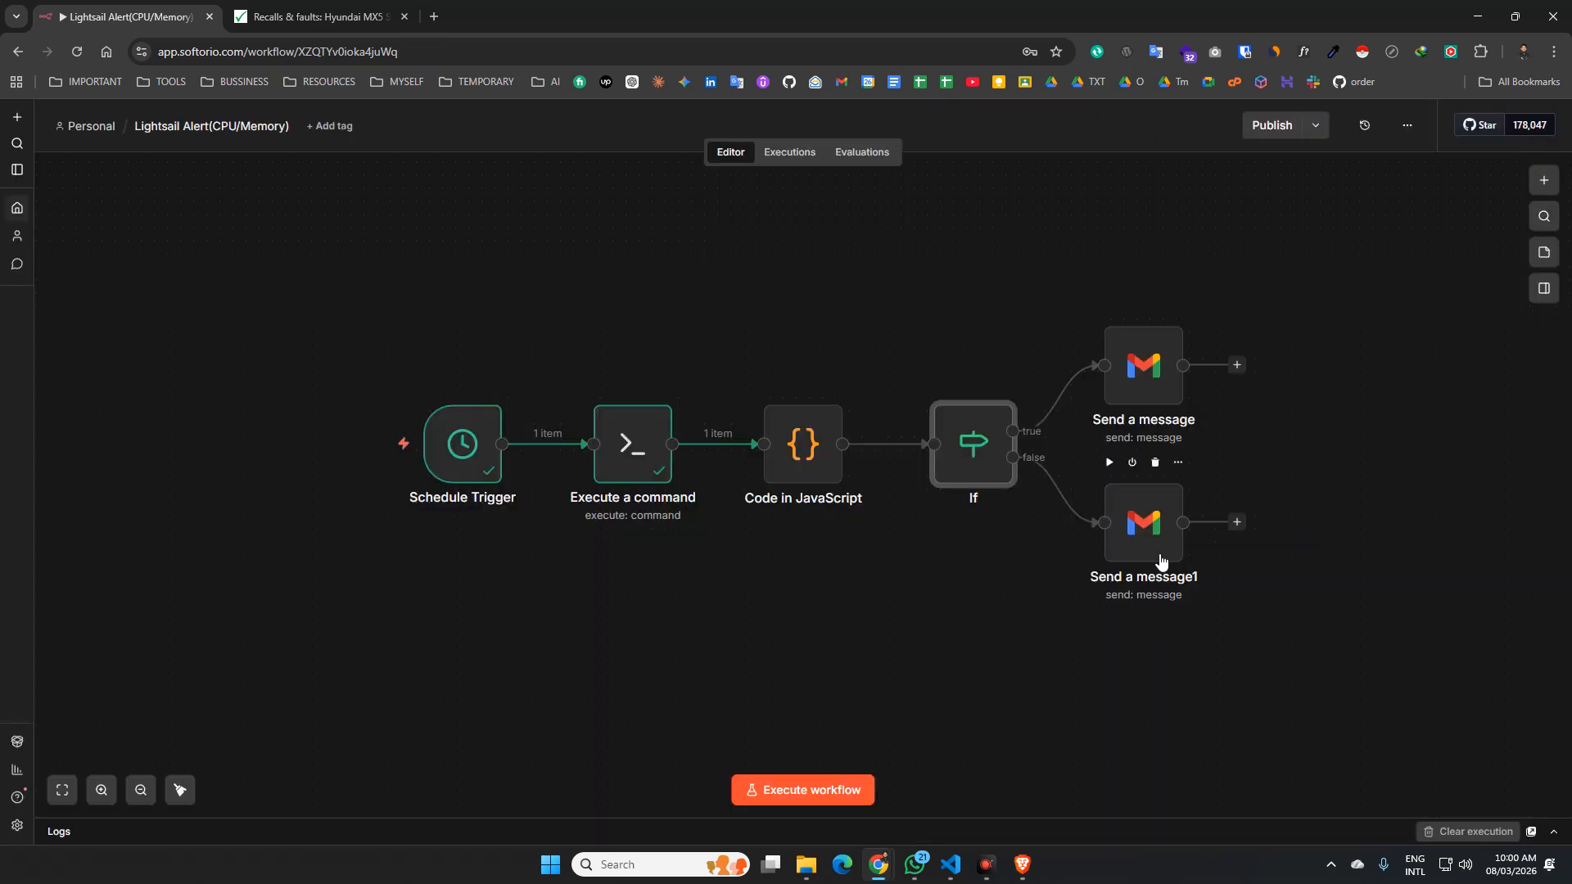
- Reopen the If node, execute it, and inspect the False Branch output
double_click(987, 451)
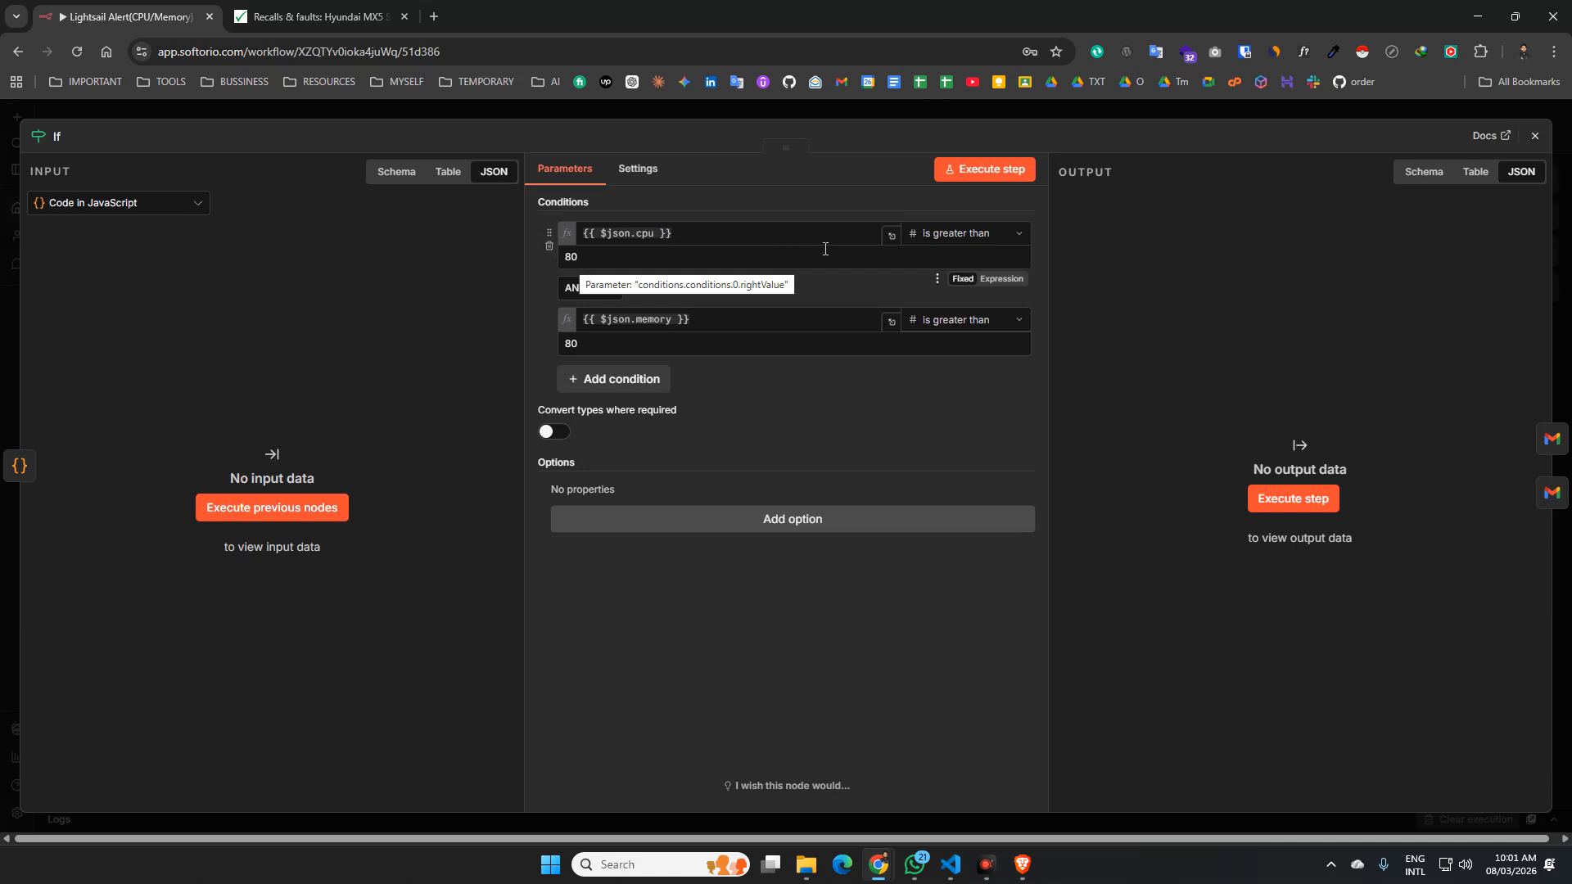
left_click(981, 172)
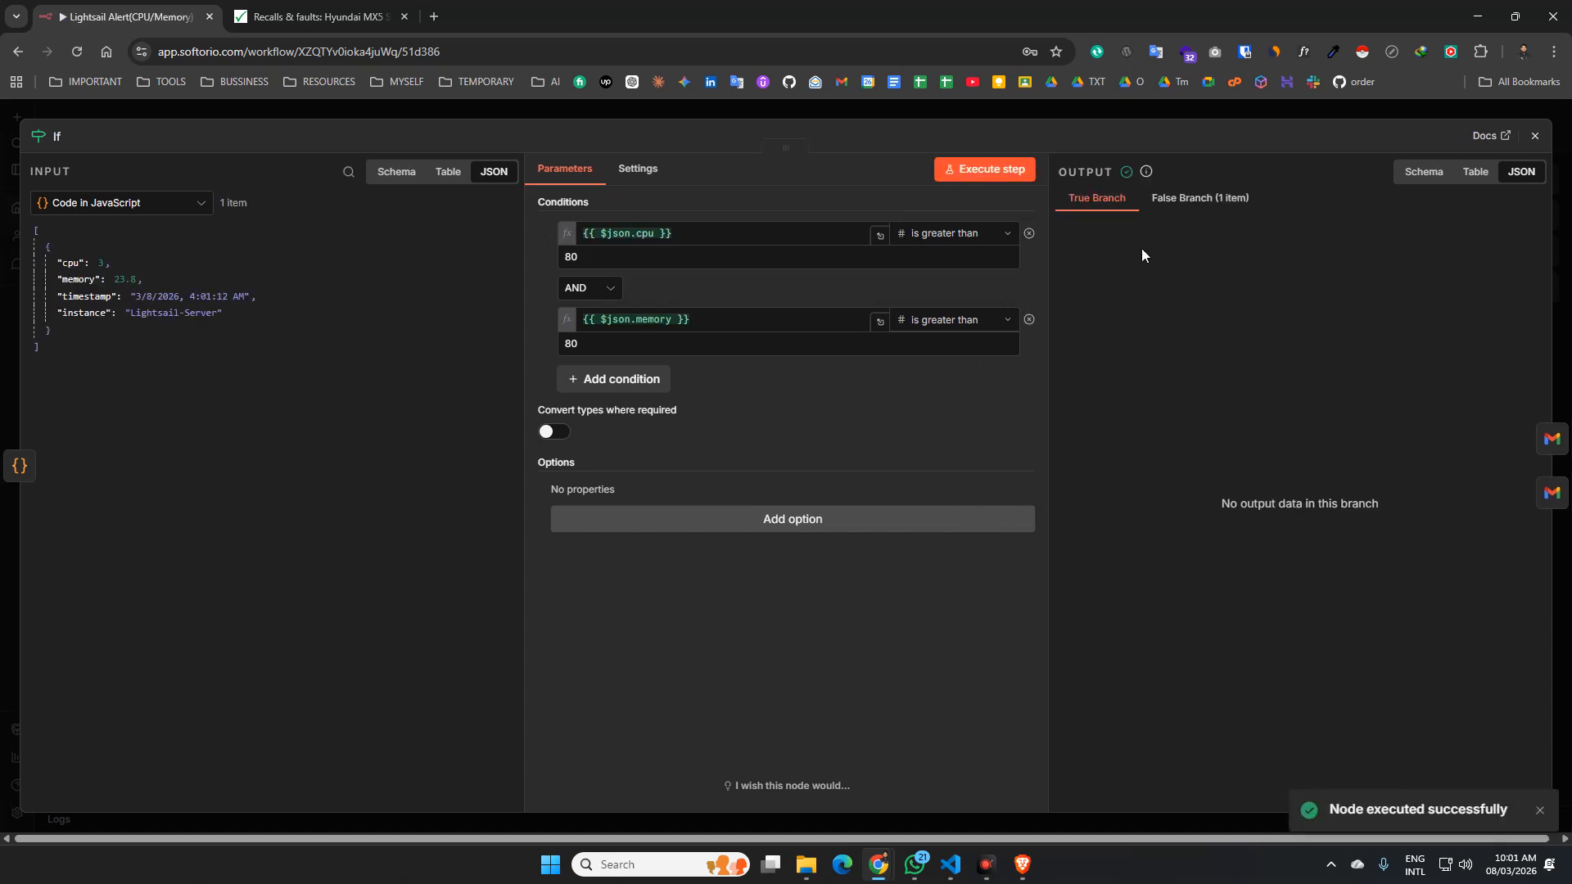
left_click(1173, 199)
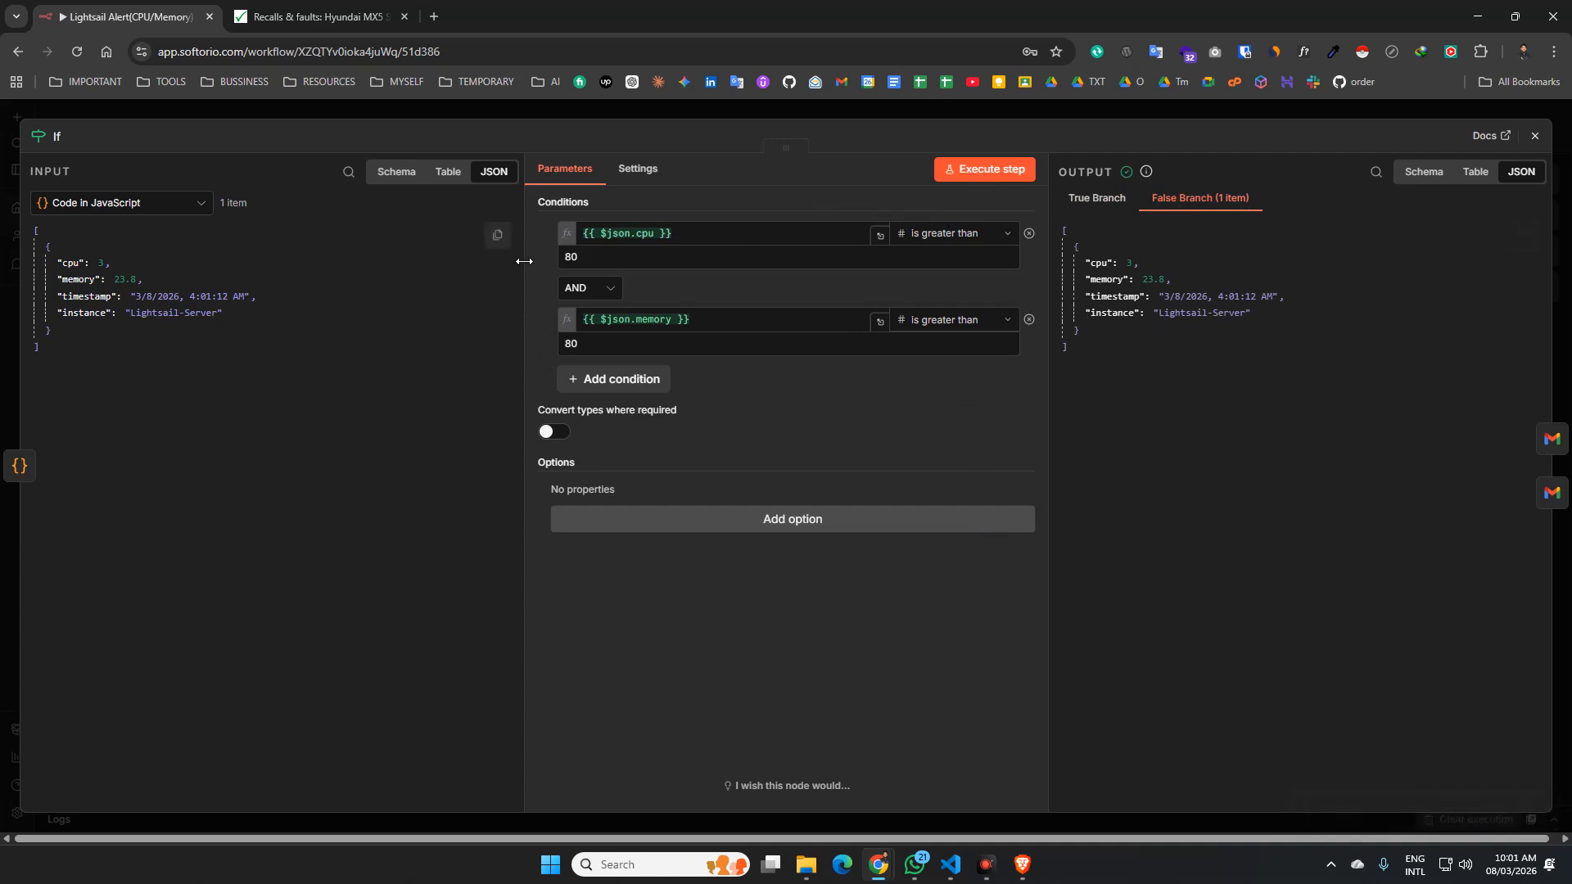
- Set both the CPU and memory greater-than thresholds of the If node to 1
left_click_drag(586, 257, 552, 259)
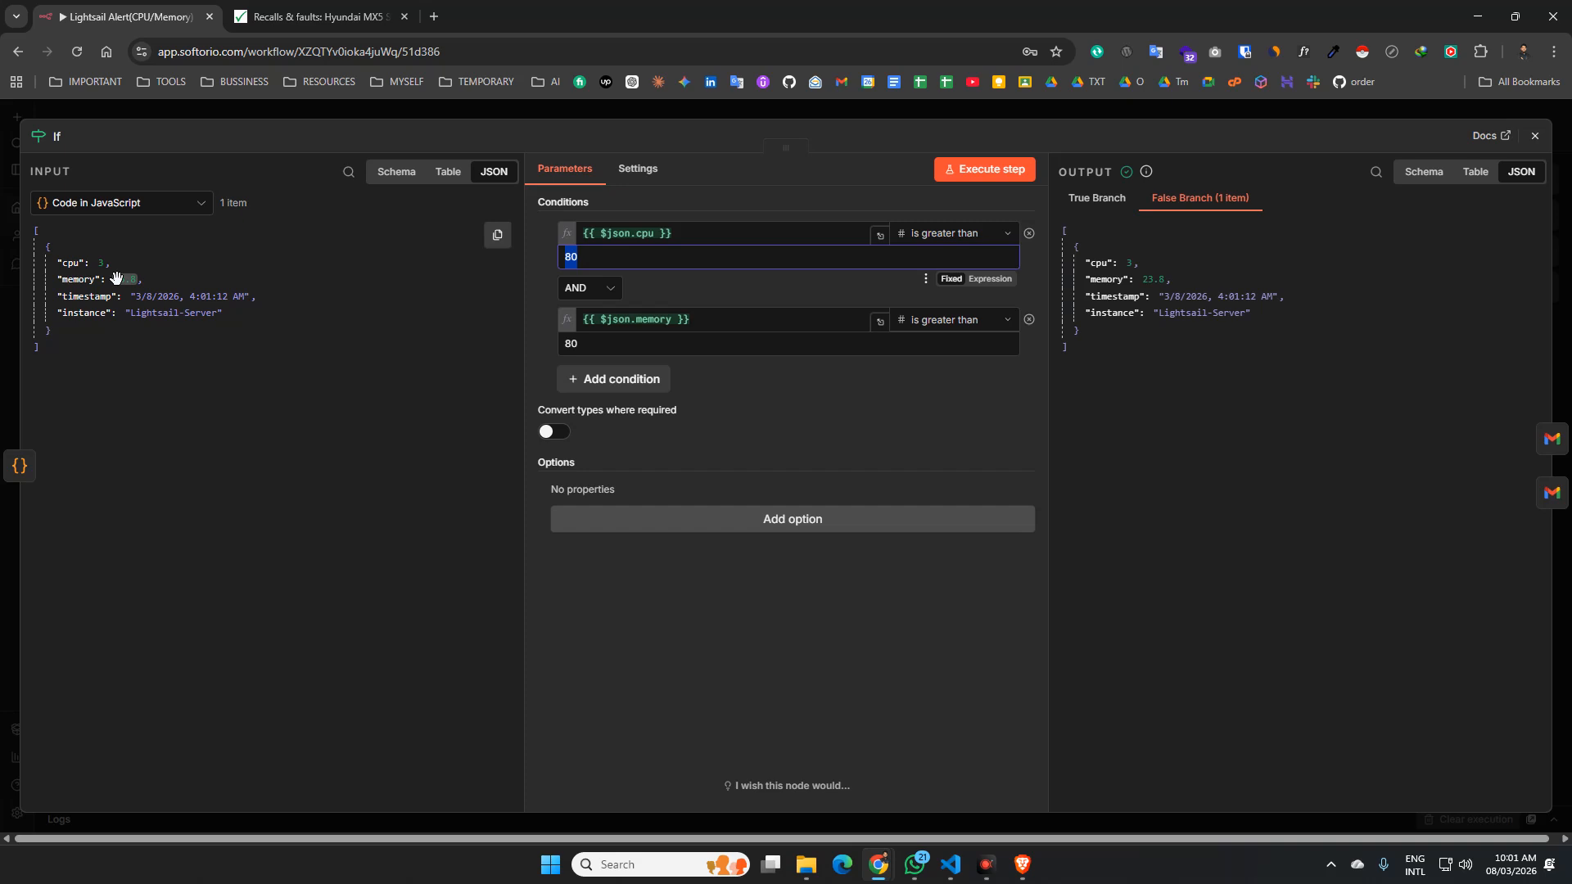
left_click(575, 289)
left_click(582, 260)
key("ctrl+a")
type("1")
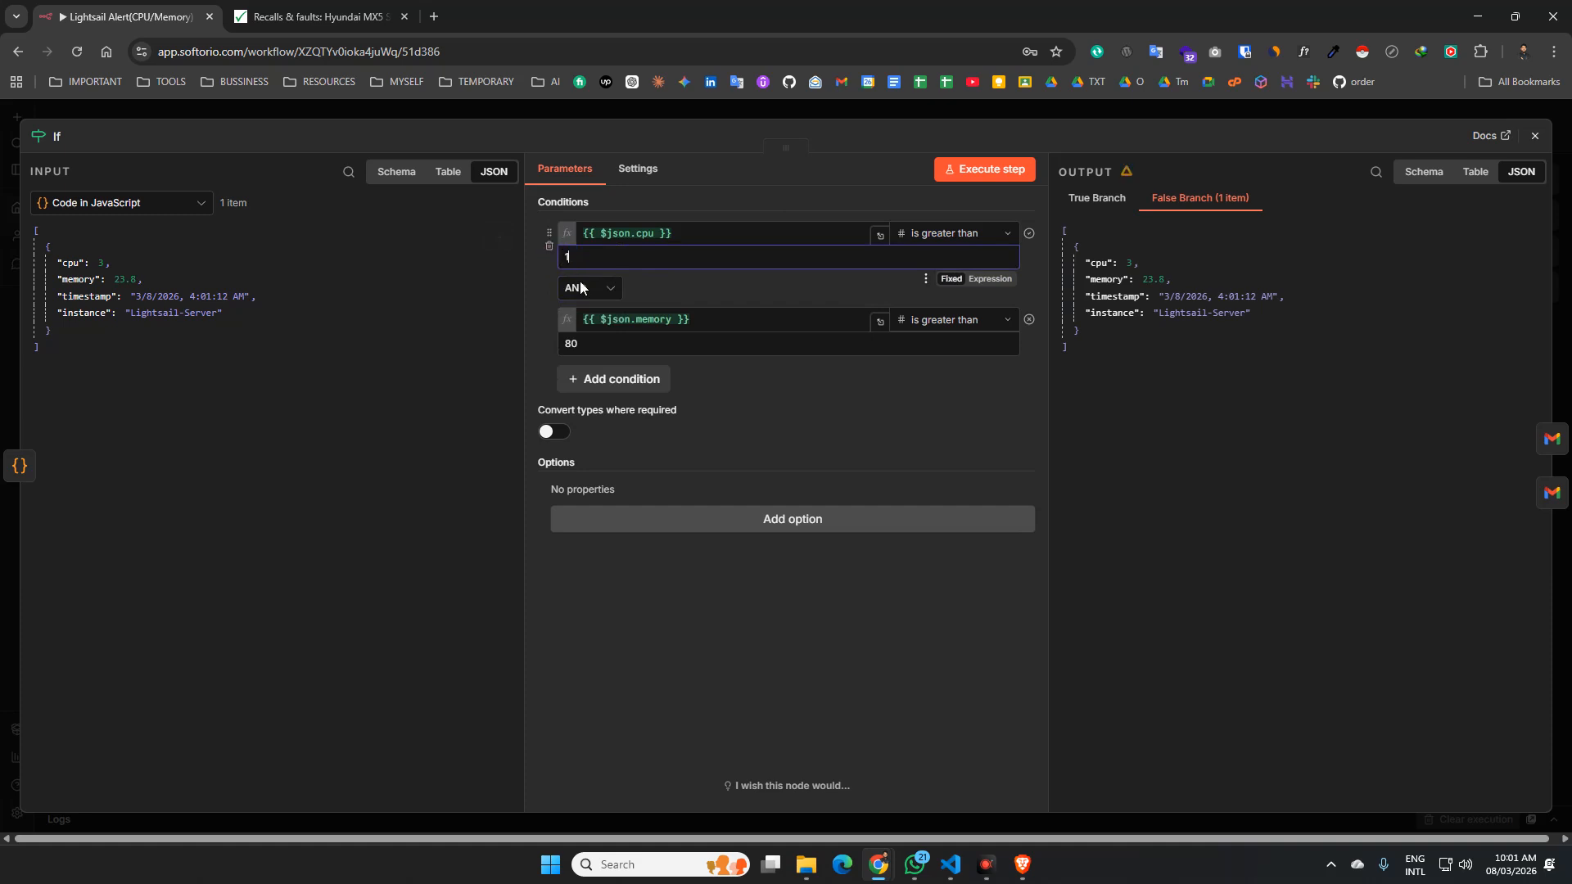
left_click(589, 342)
key("ctrl+a")
type("1")
- Execute the If node again, inspect its True Branch output, and close the node
left_click(992, 170)
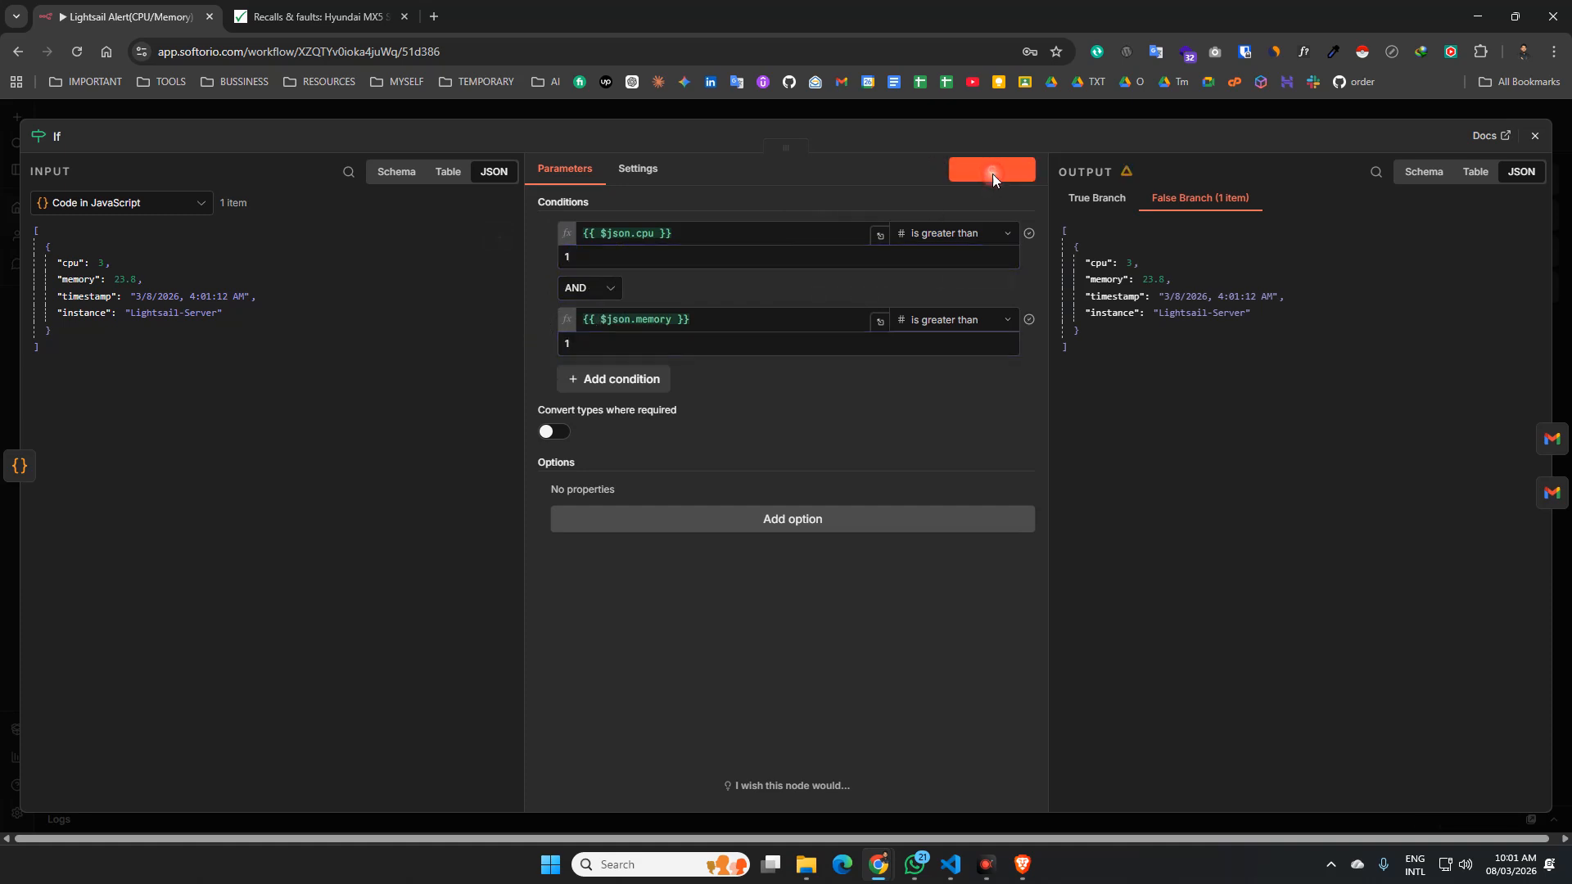
left_click(1091, 201)
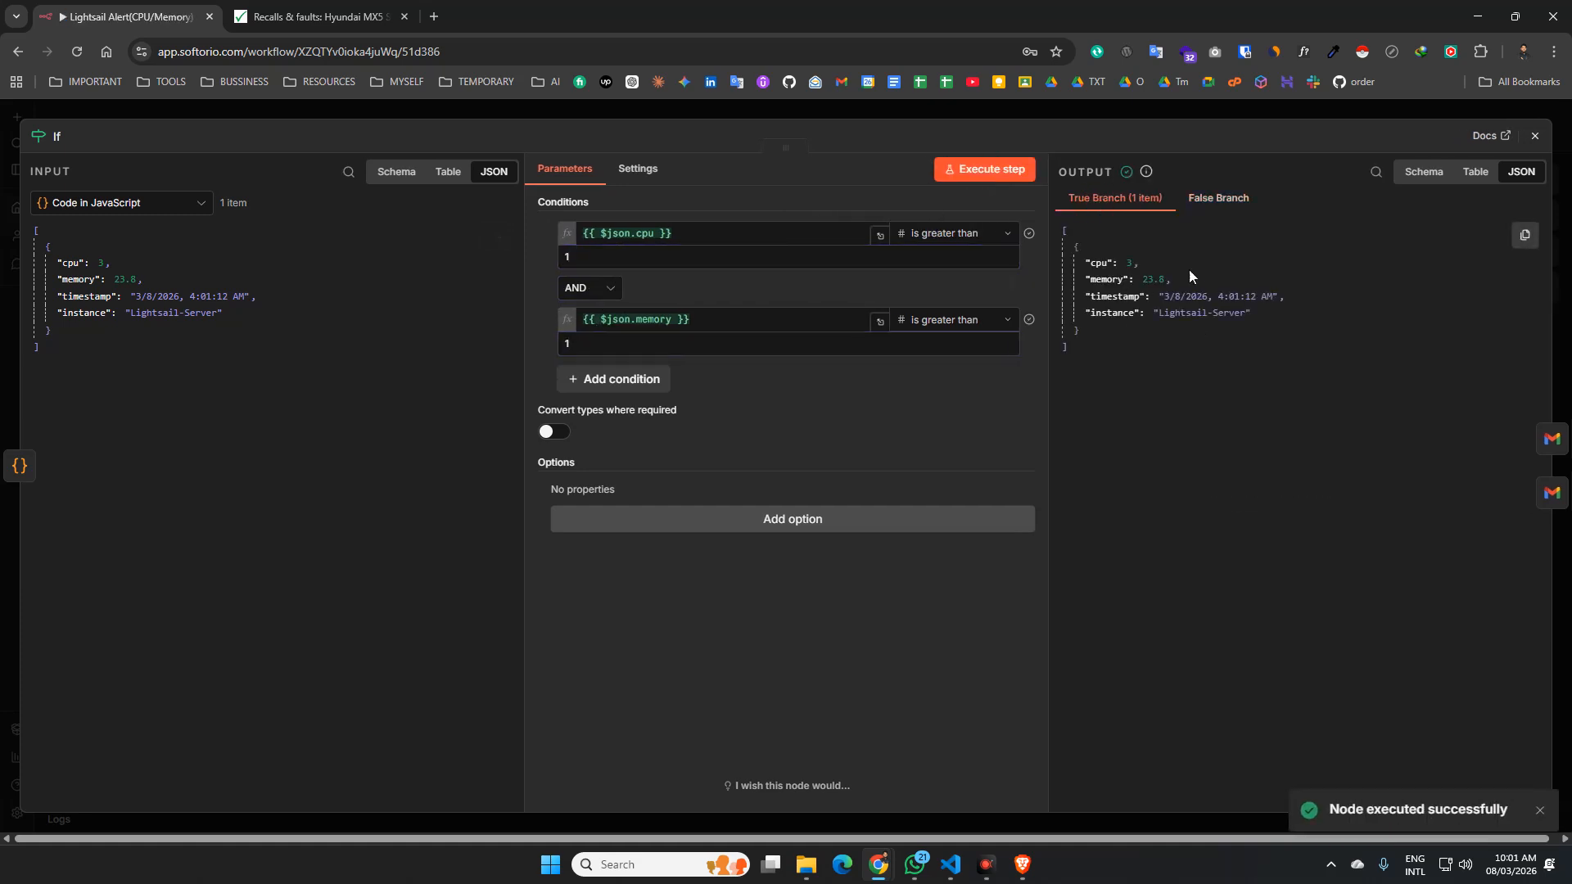
left_click(1534, 136)
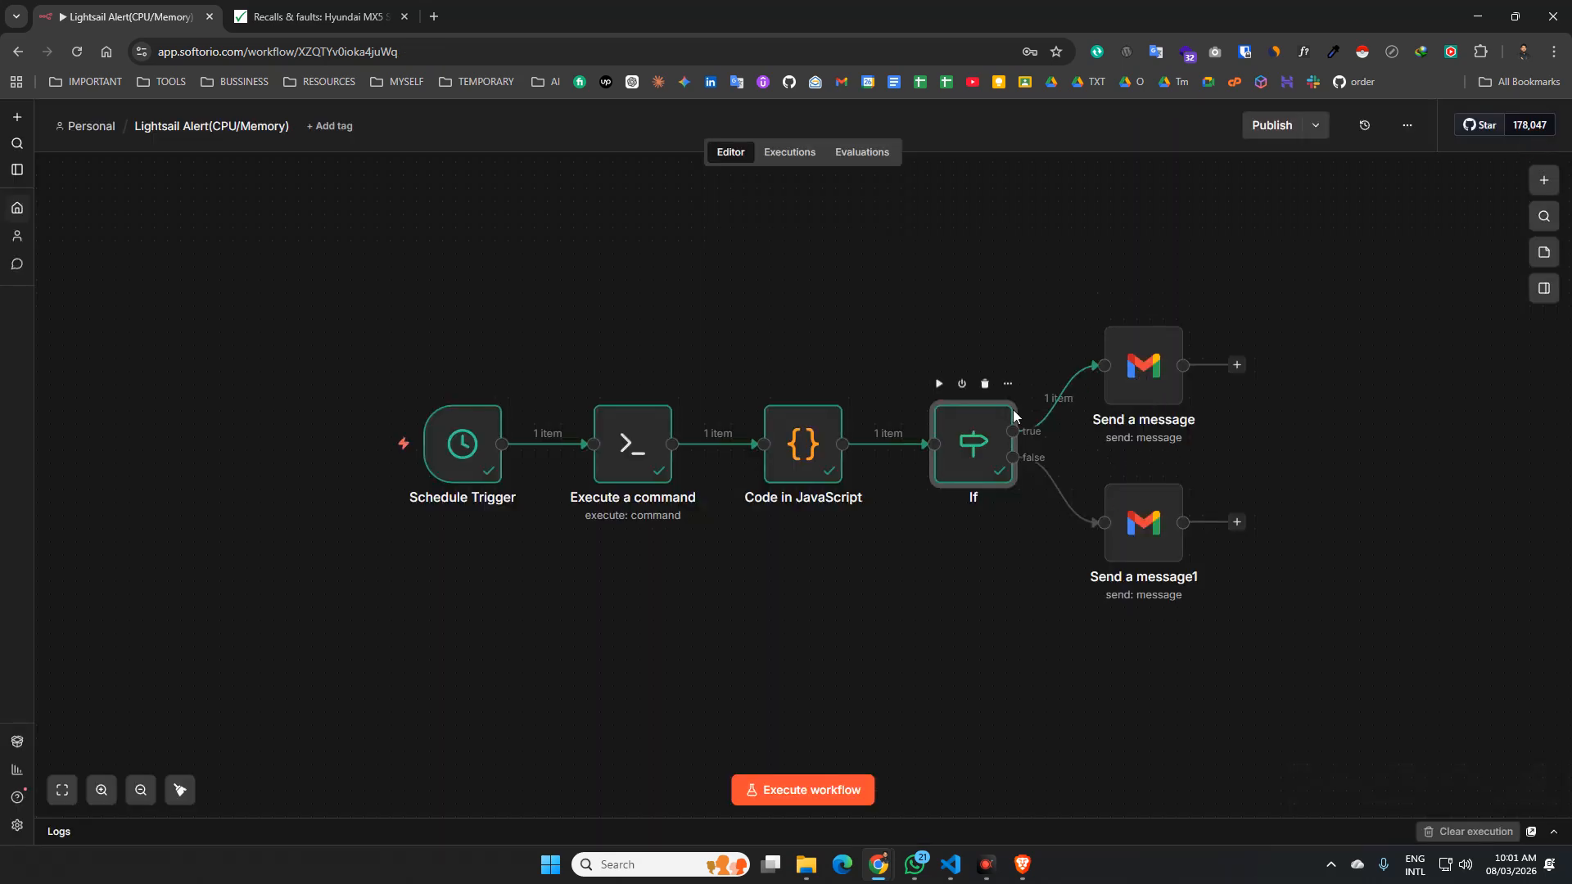
- Open the Send a message Gmail node on the true branch and execute only that node
left_click(1139, 370)
double_click(1139, 370)
left_click(915, 167)
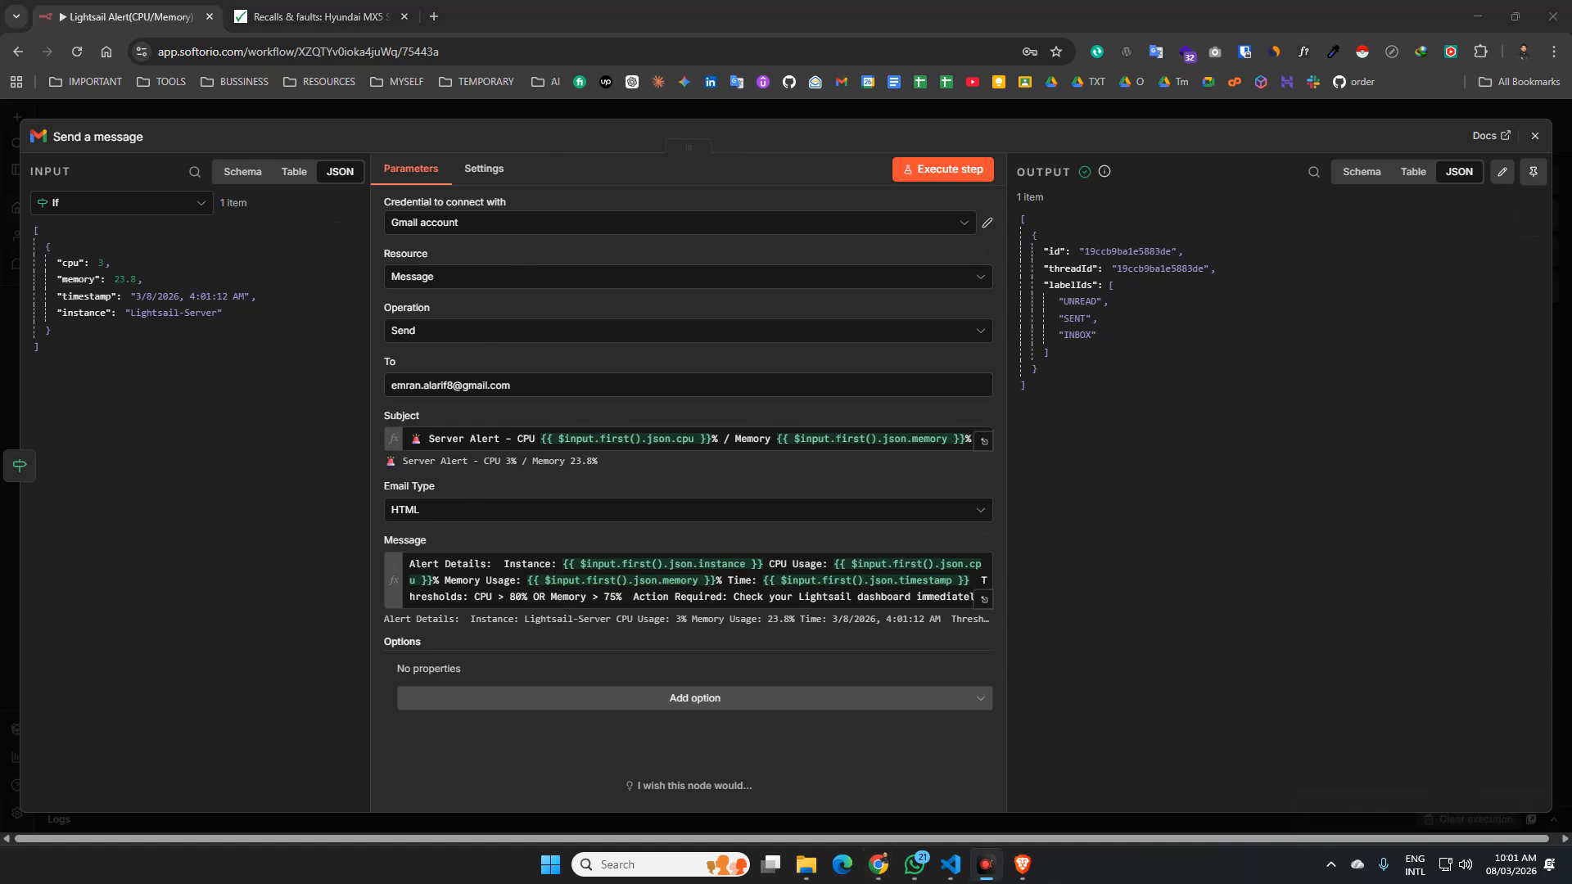
- Switch to Gmail, examine the CPU and memory details in the newest Server Alert email, and return to n8n to close the Gmail node
key("alt+Tab")
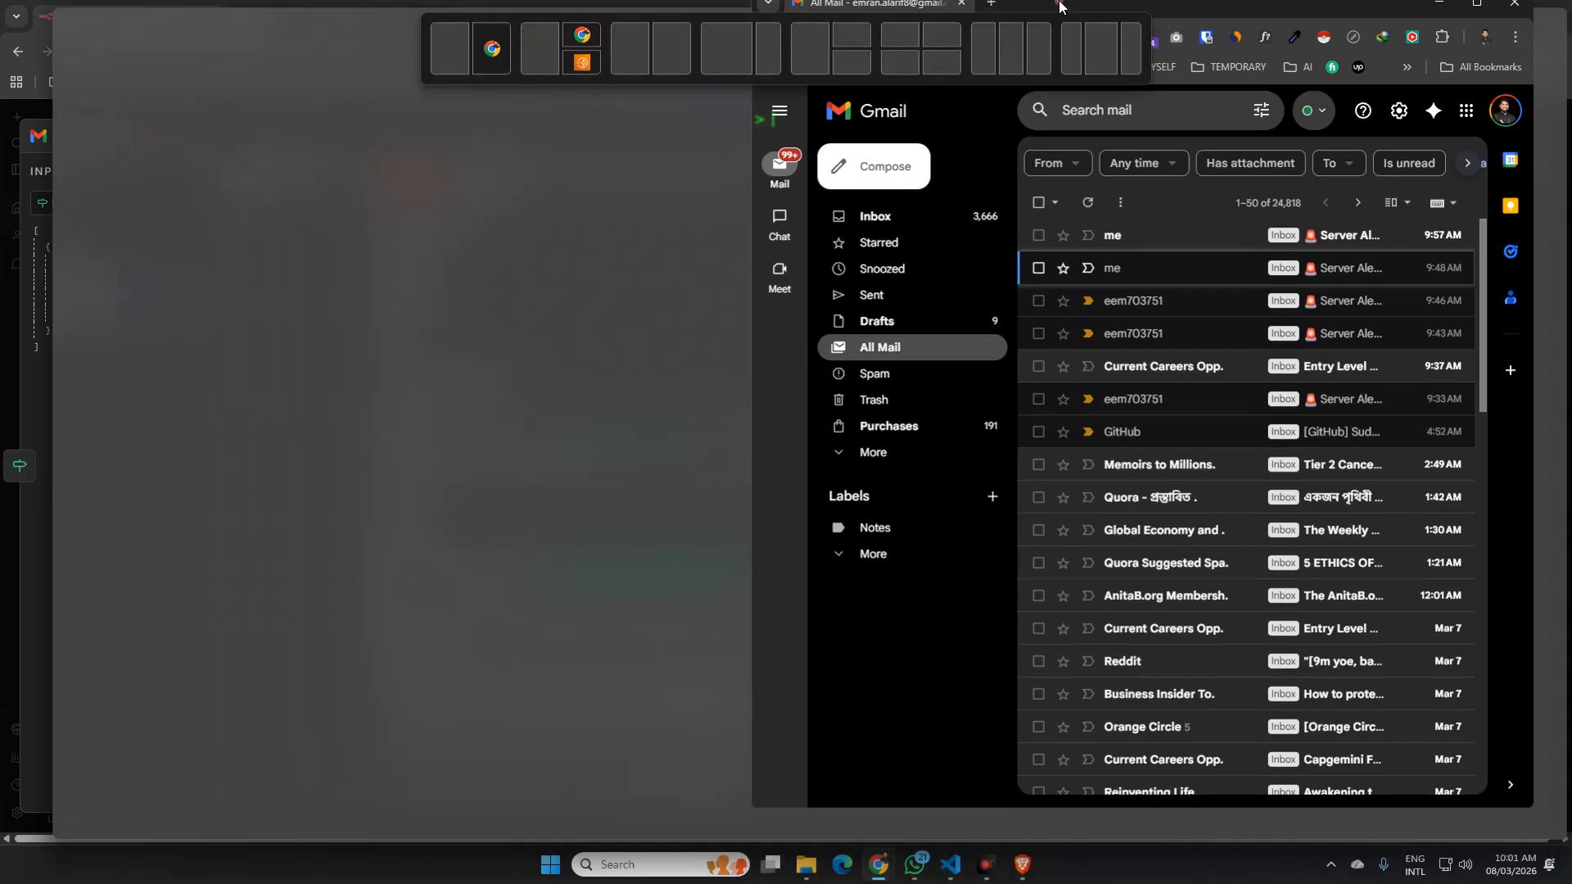
left_click(694, 249)
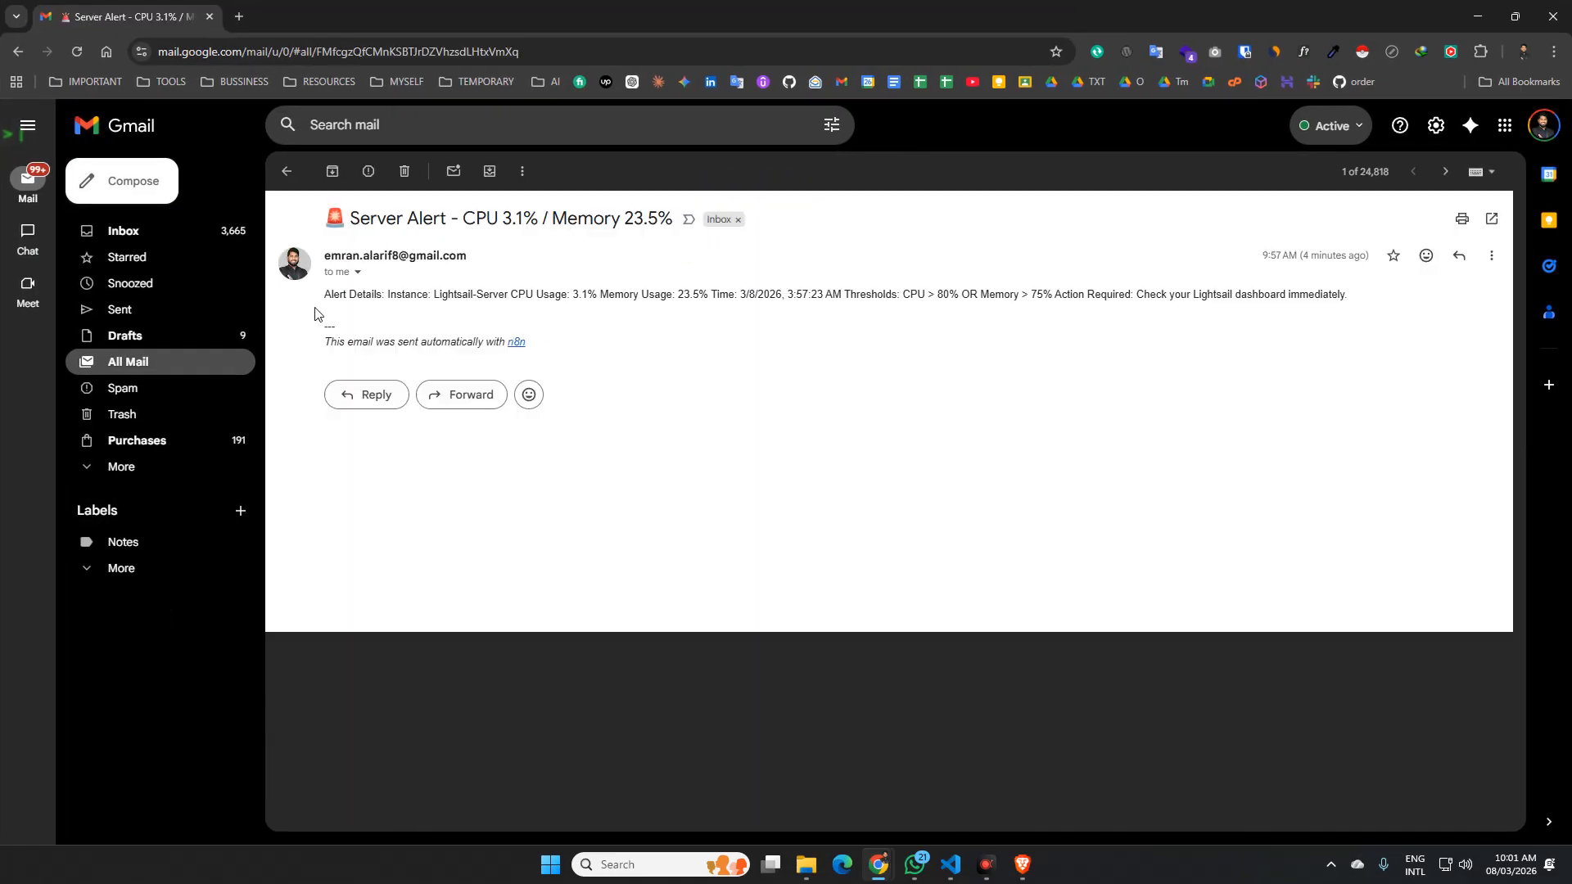
left_click_drag(568, 305, 711, 299)
left_click(695, 299)
left_click_drag(887, 3, 1570, 199)
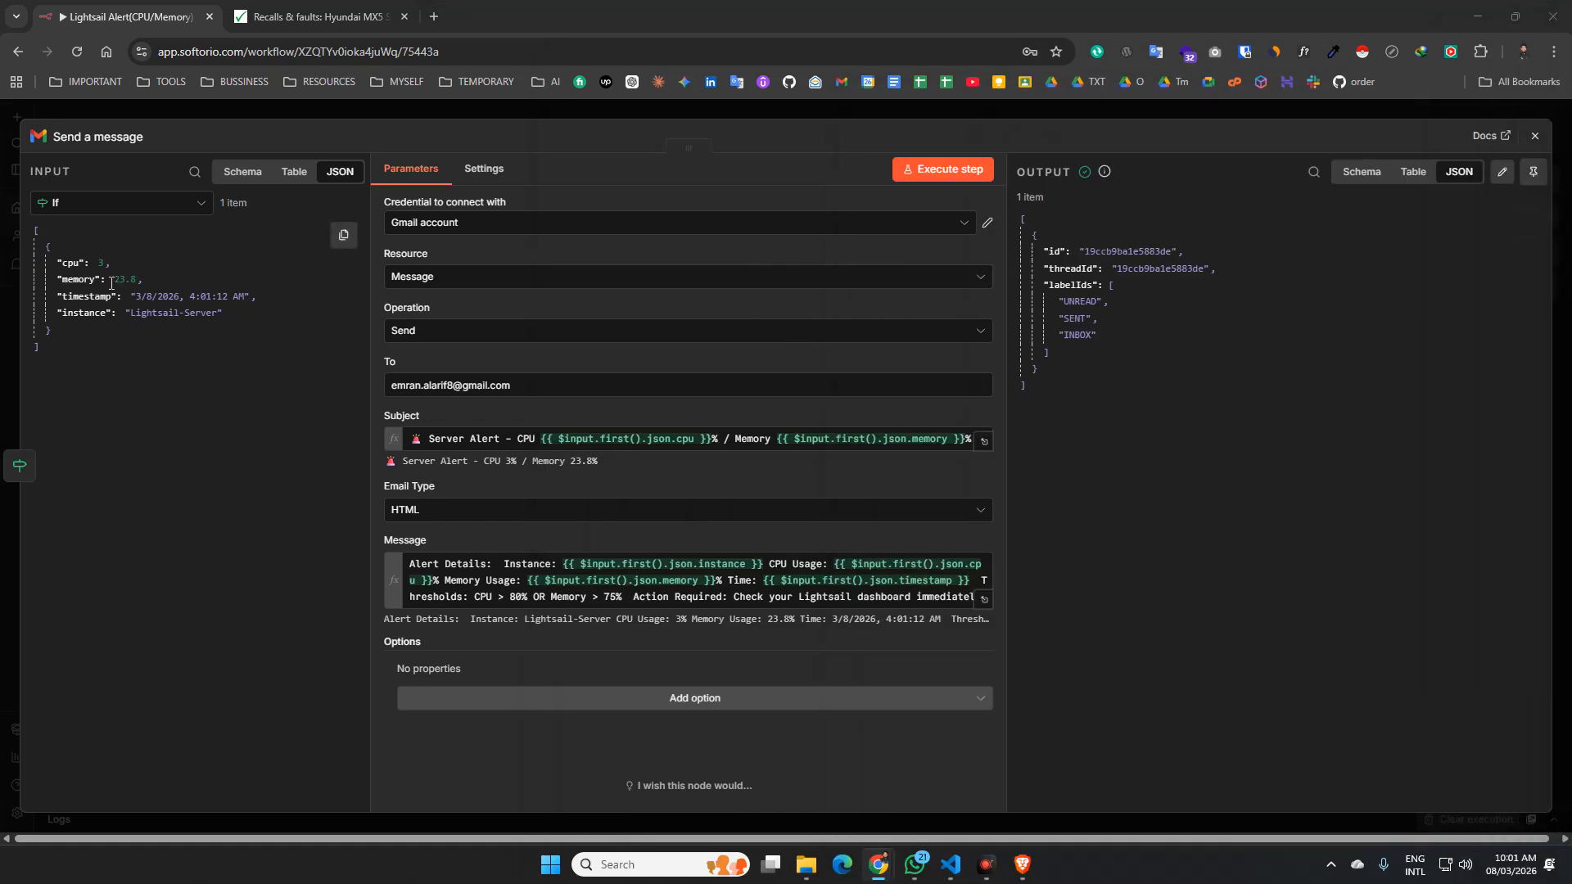
left_click(1534, 136)
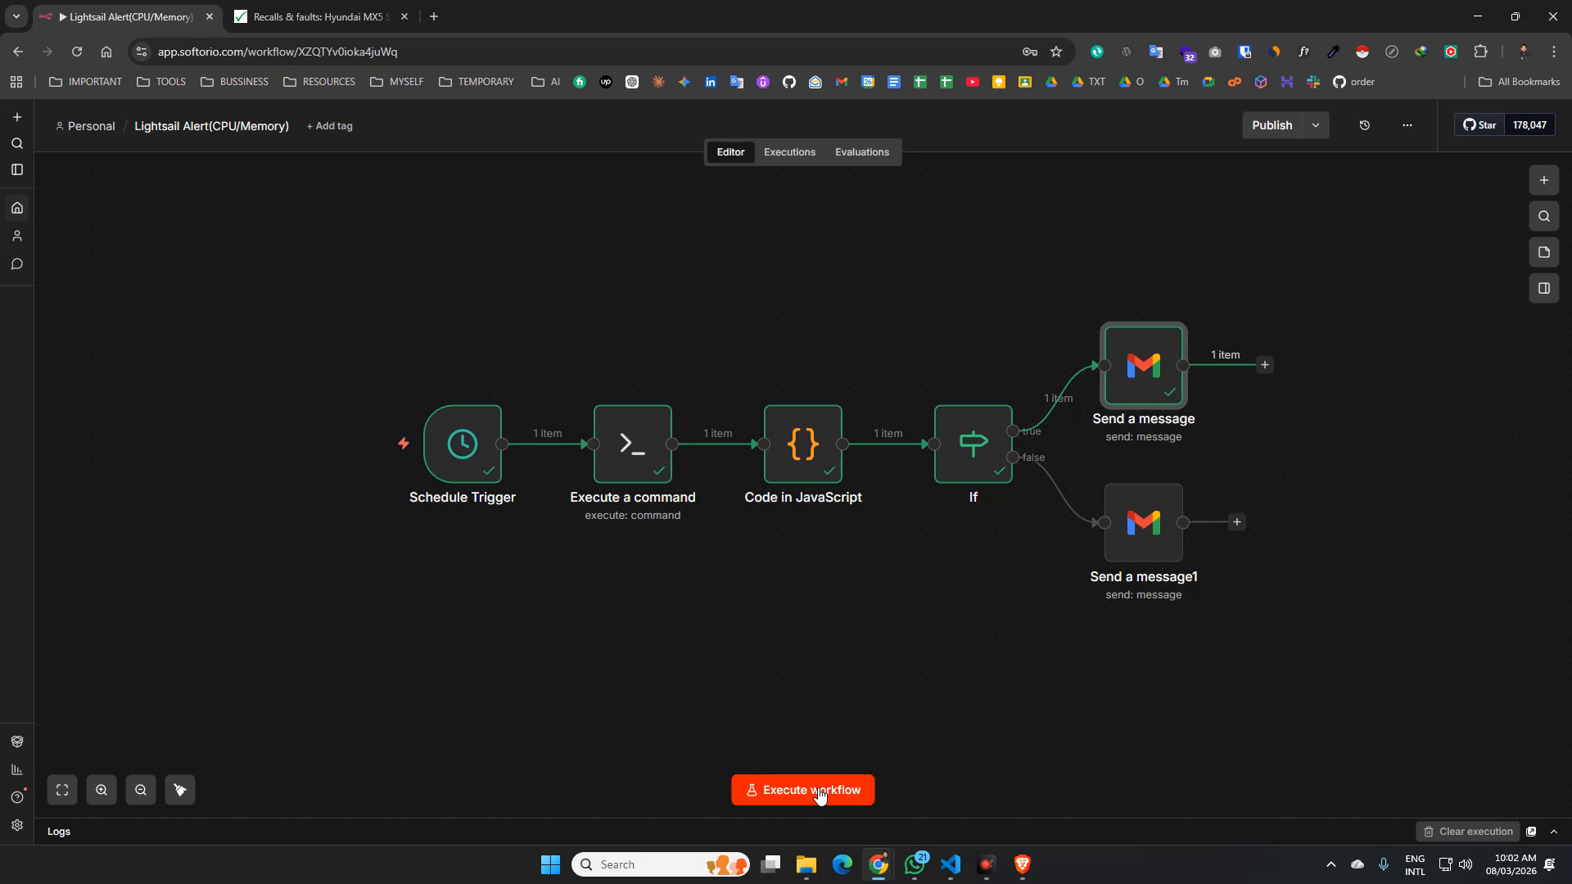
left_click(319, 16)
right_click(211, 51)
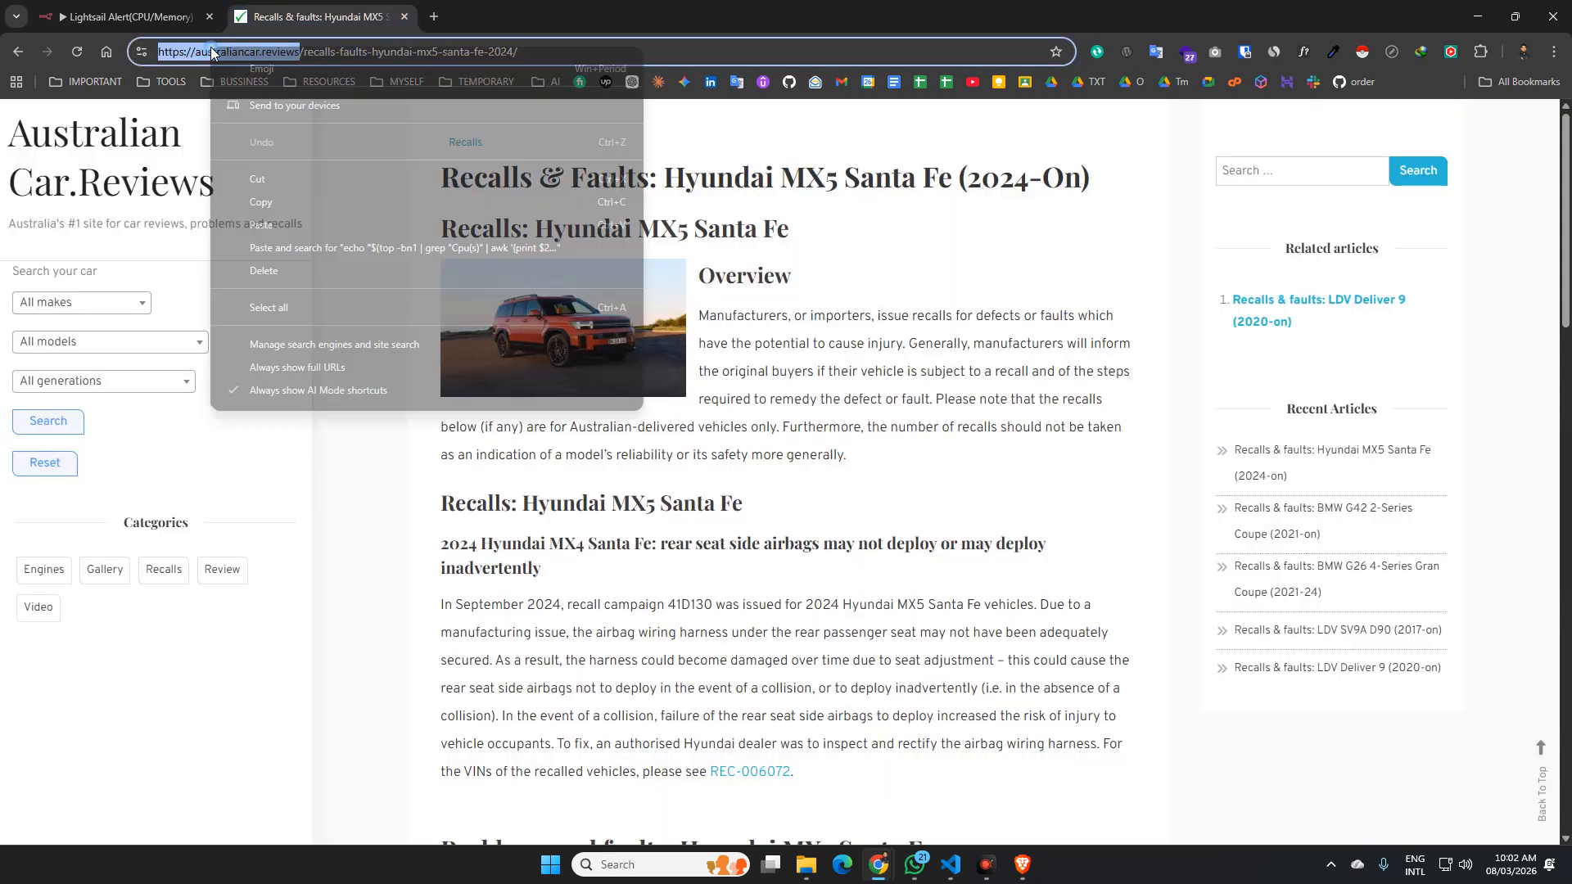
left_click(302, 201)
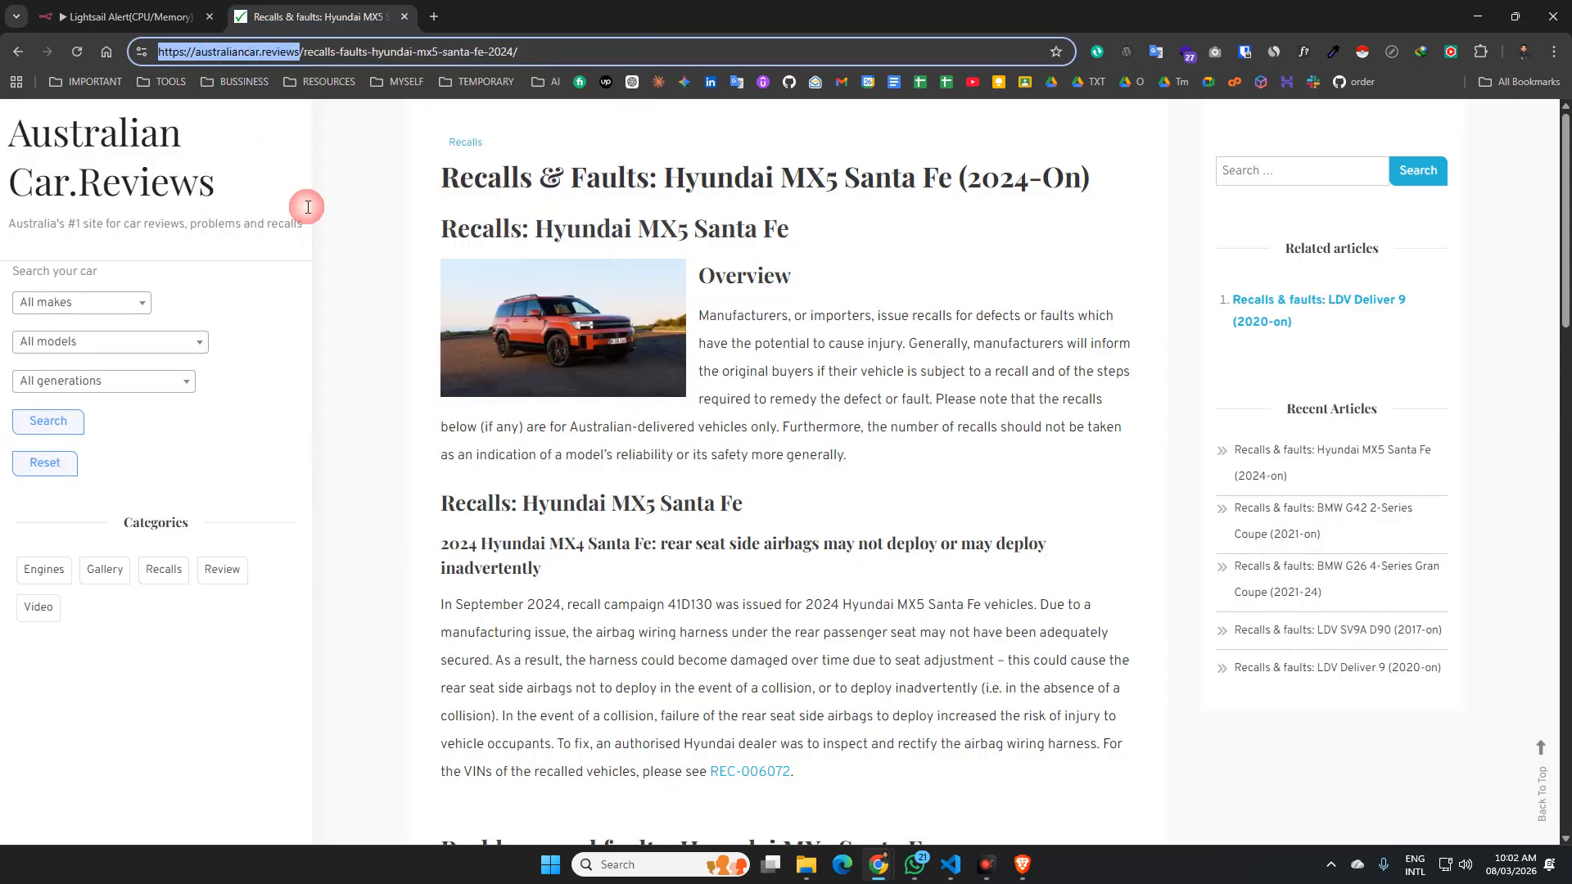
- Open a new Incognito window, place it over the n8n workflow view, and load the copied australiancar.reviews address in it
left_click(1551, 51)
left_click(1375, 169)
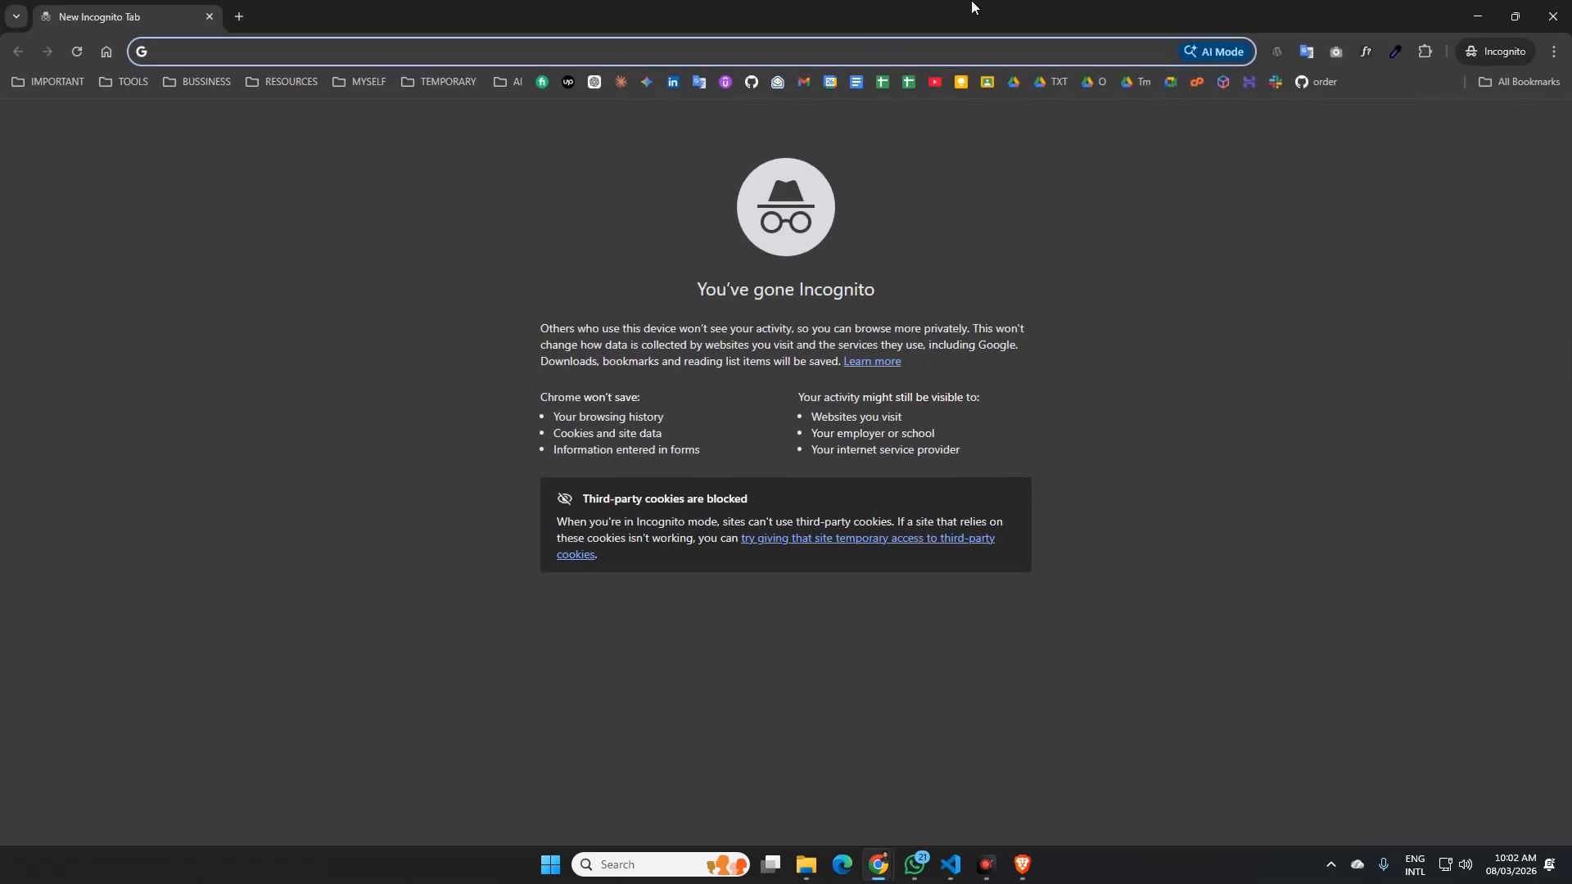
left_click_drag(972, 8, 1571, 193)
left_click(103, 11)
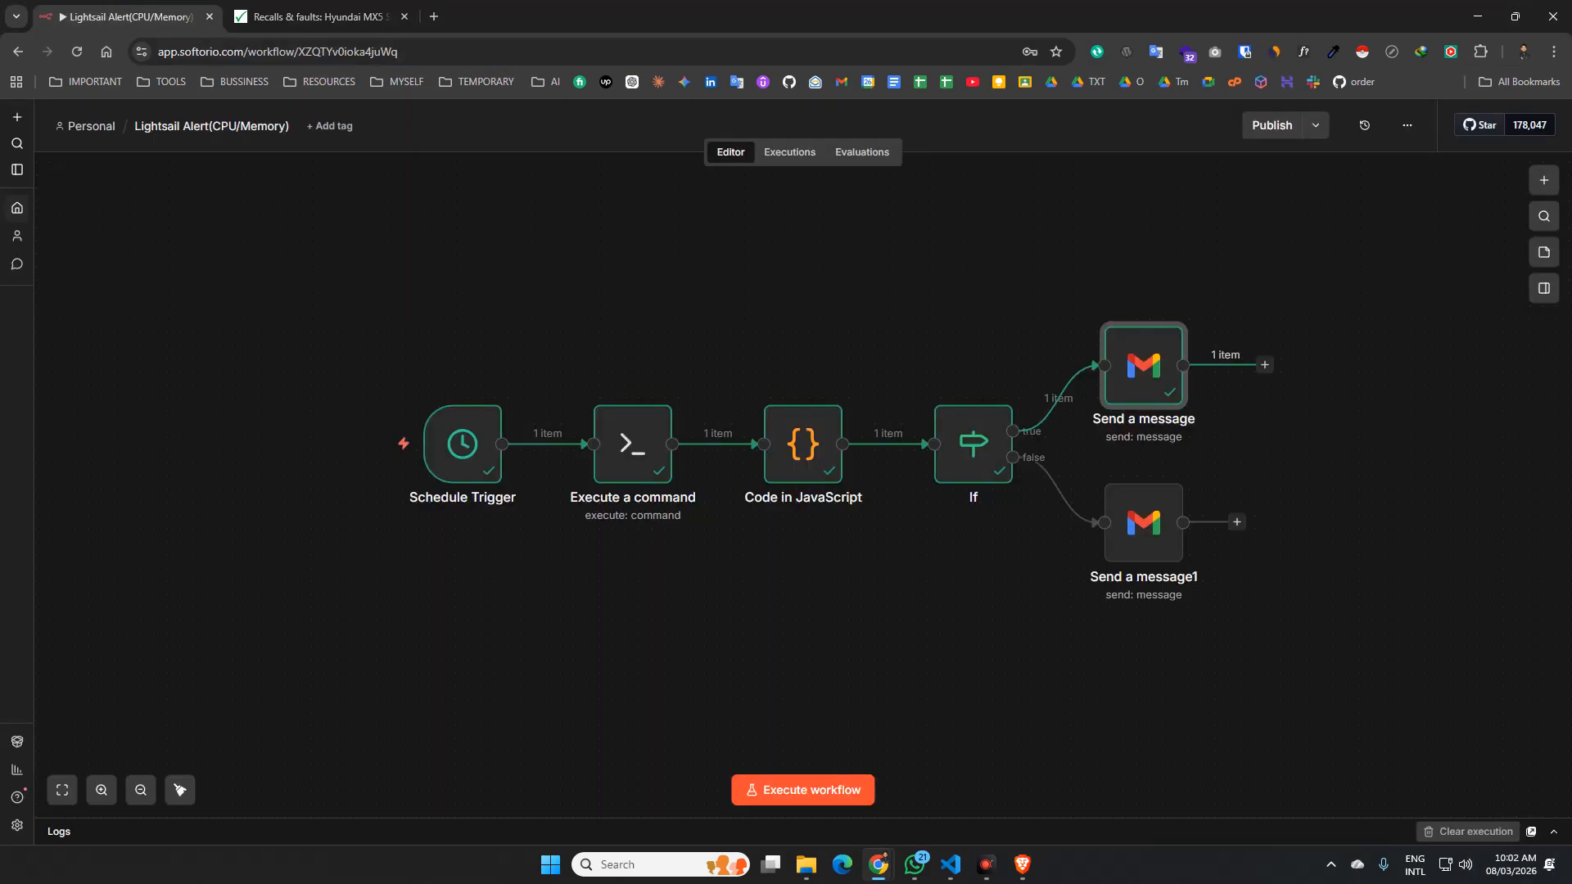
left_click_drag(1571, 122, 1003, 32)
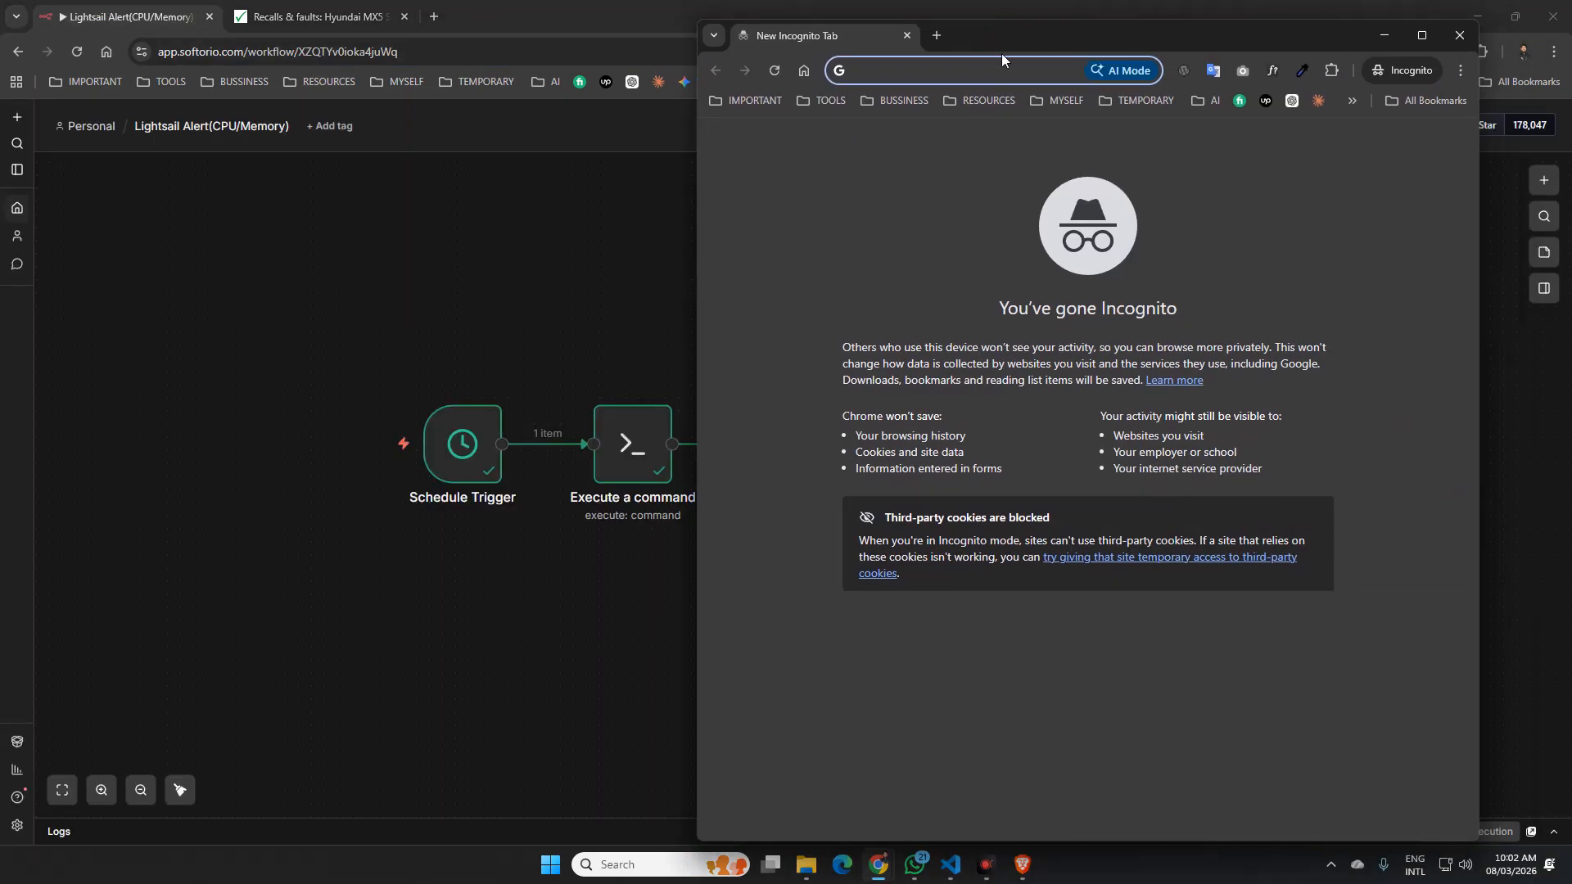
right_click(994, 62)
left_click(1066, 221)
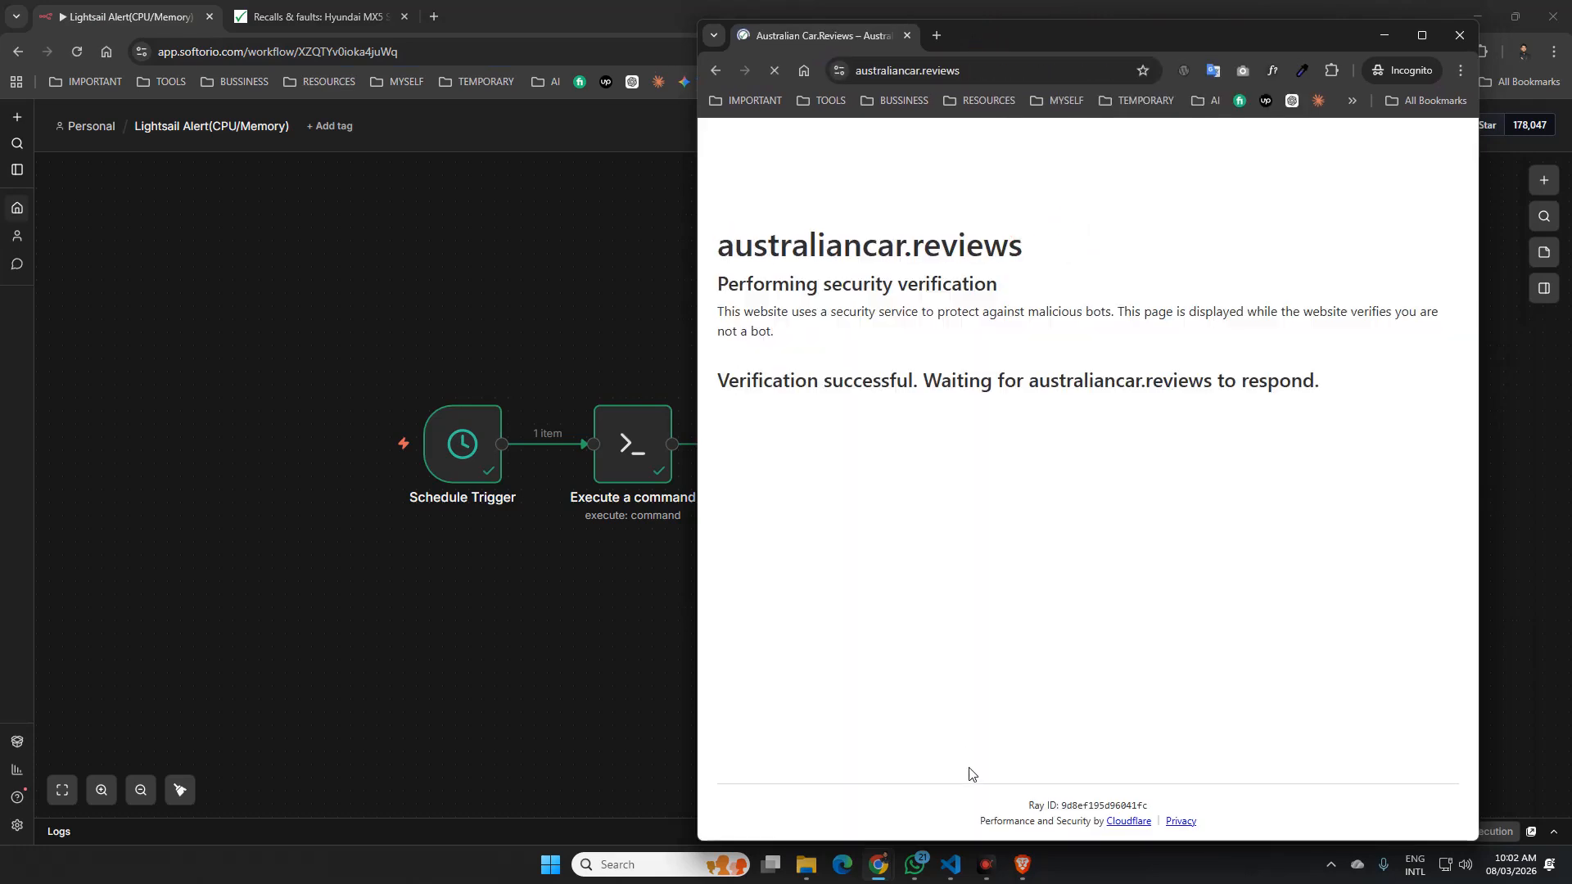
- Close the Incognito window showing the car review site and execute the whole Lightsail Alert workflow
left_click(1459, 34)
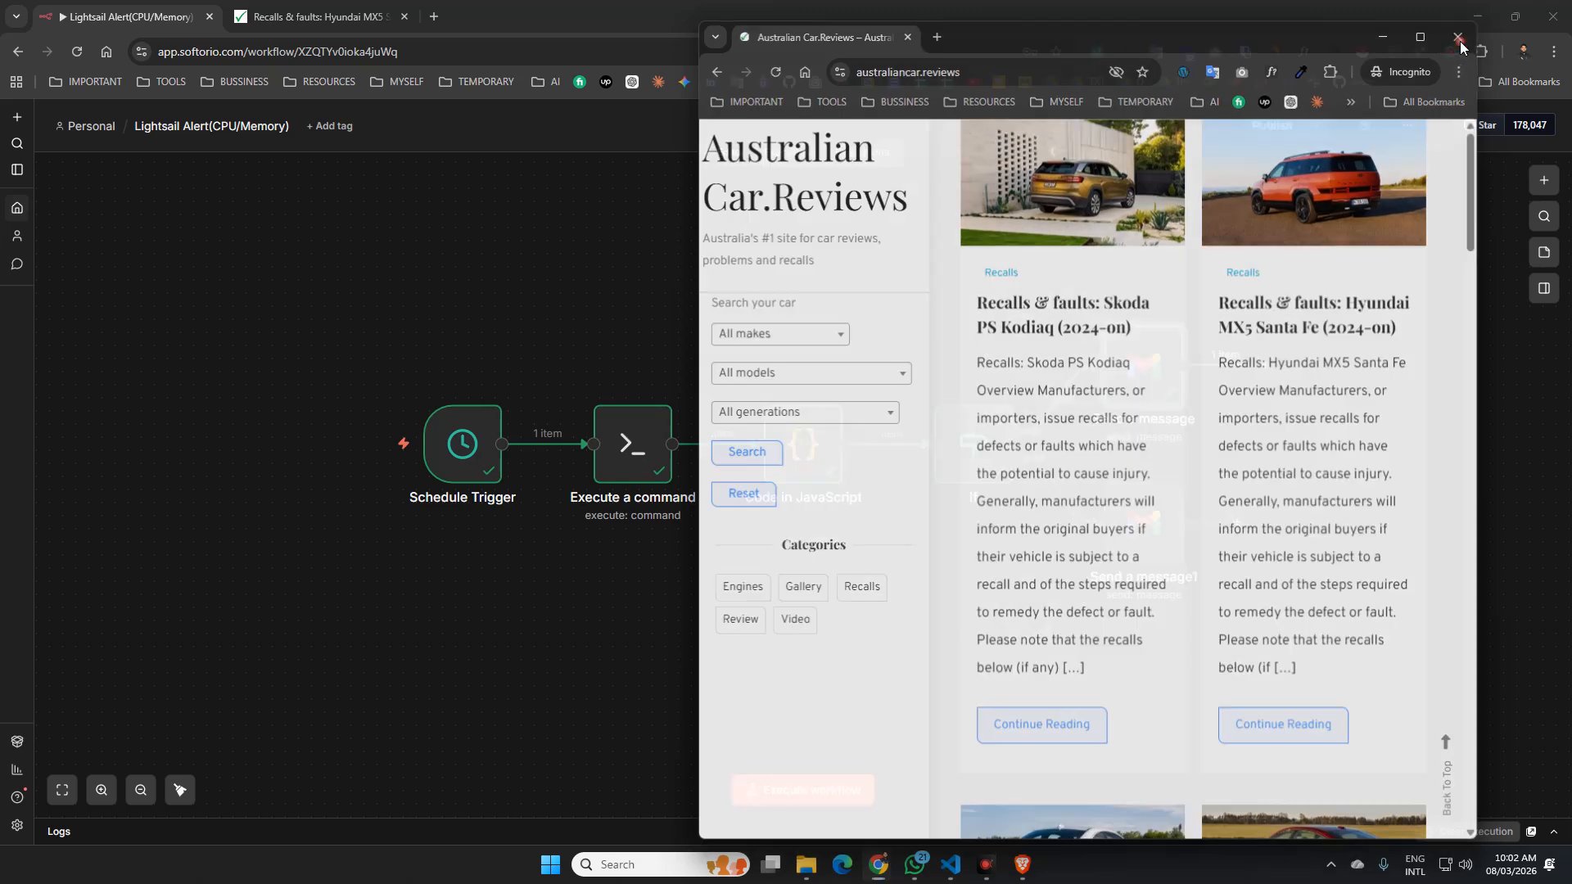
left_click(806, 789)
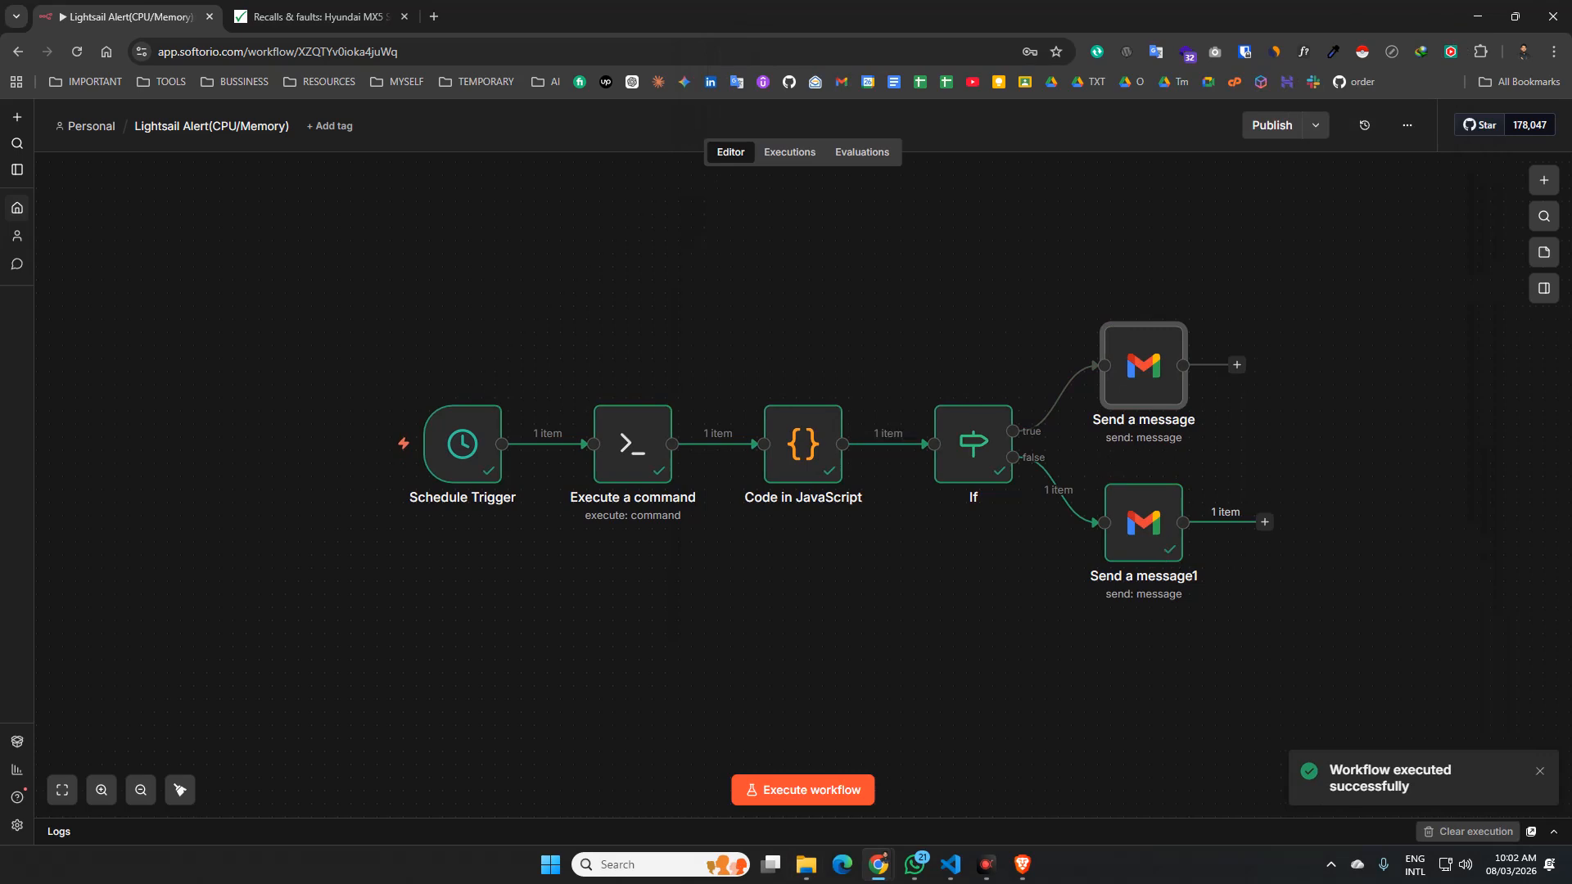
- Switch to Gmail, open the newest Server Alert email to examine its CPU and memory usage, and return to the n8n workflow through the mail list
left_click_drag(1571, 82, 680, 3)
left_click(643, 252)
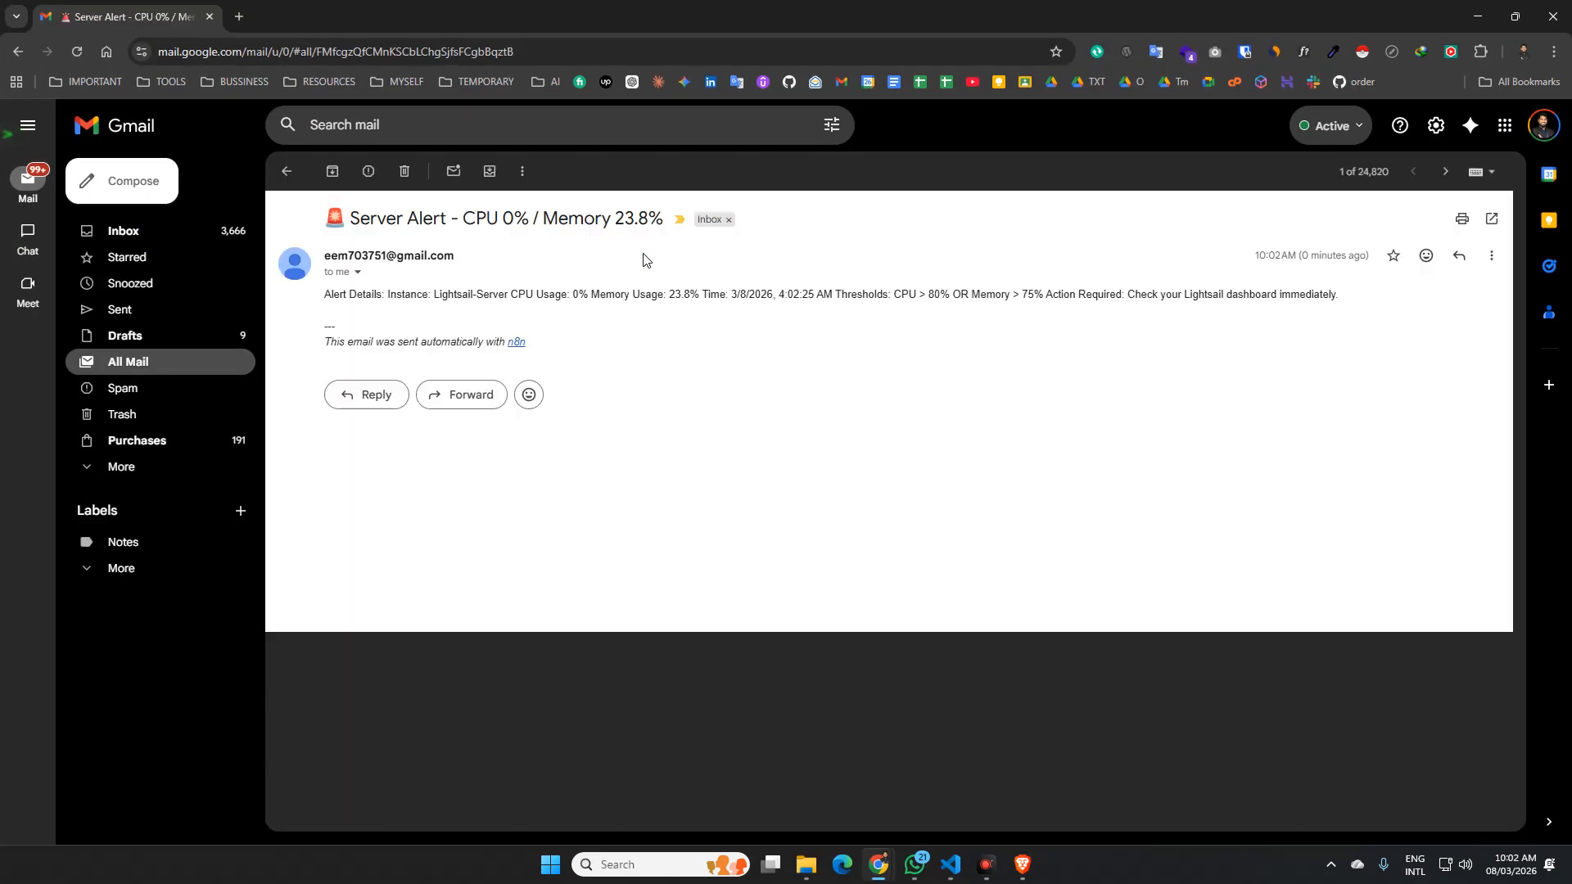
double_click(574, 295)
double_click(673, 296)
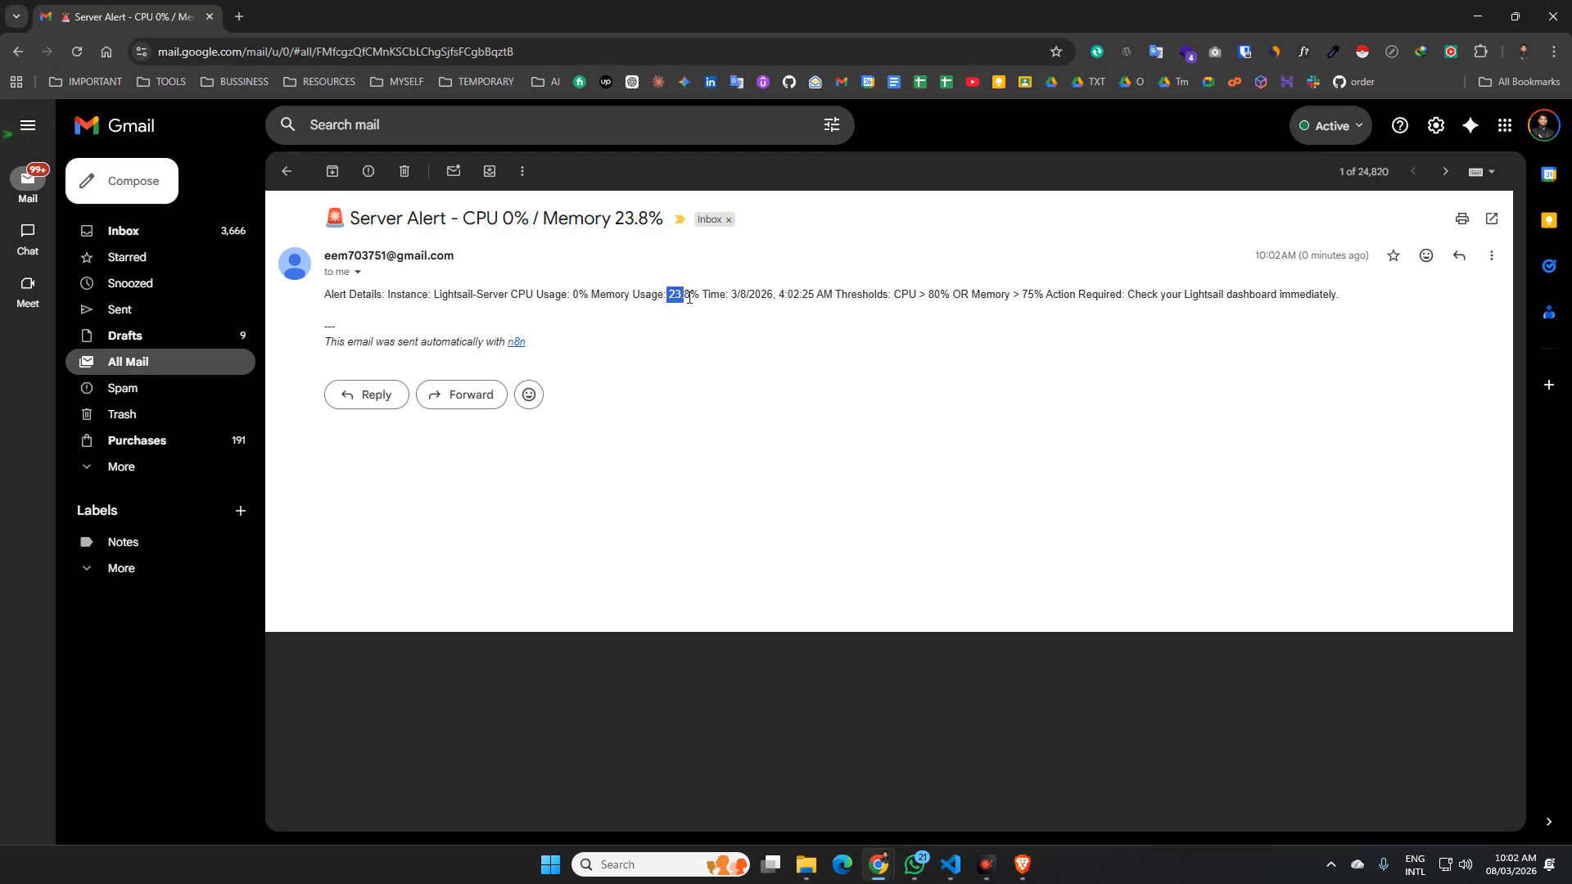
left_click(288, 173)
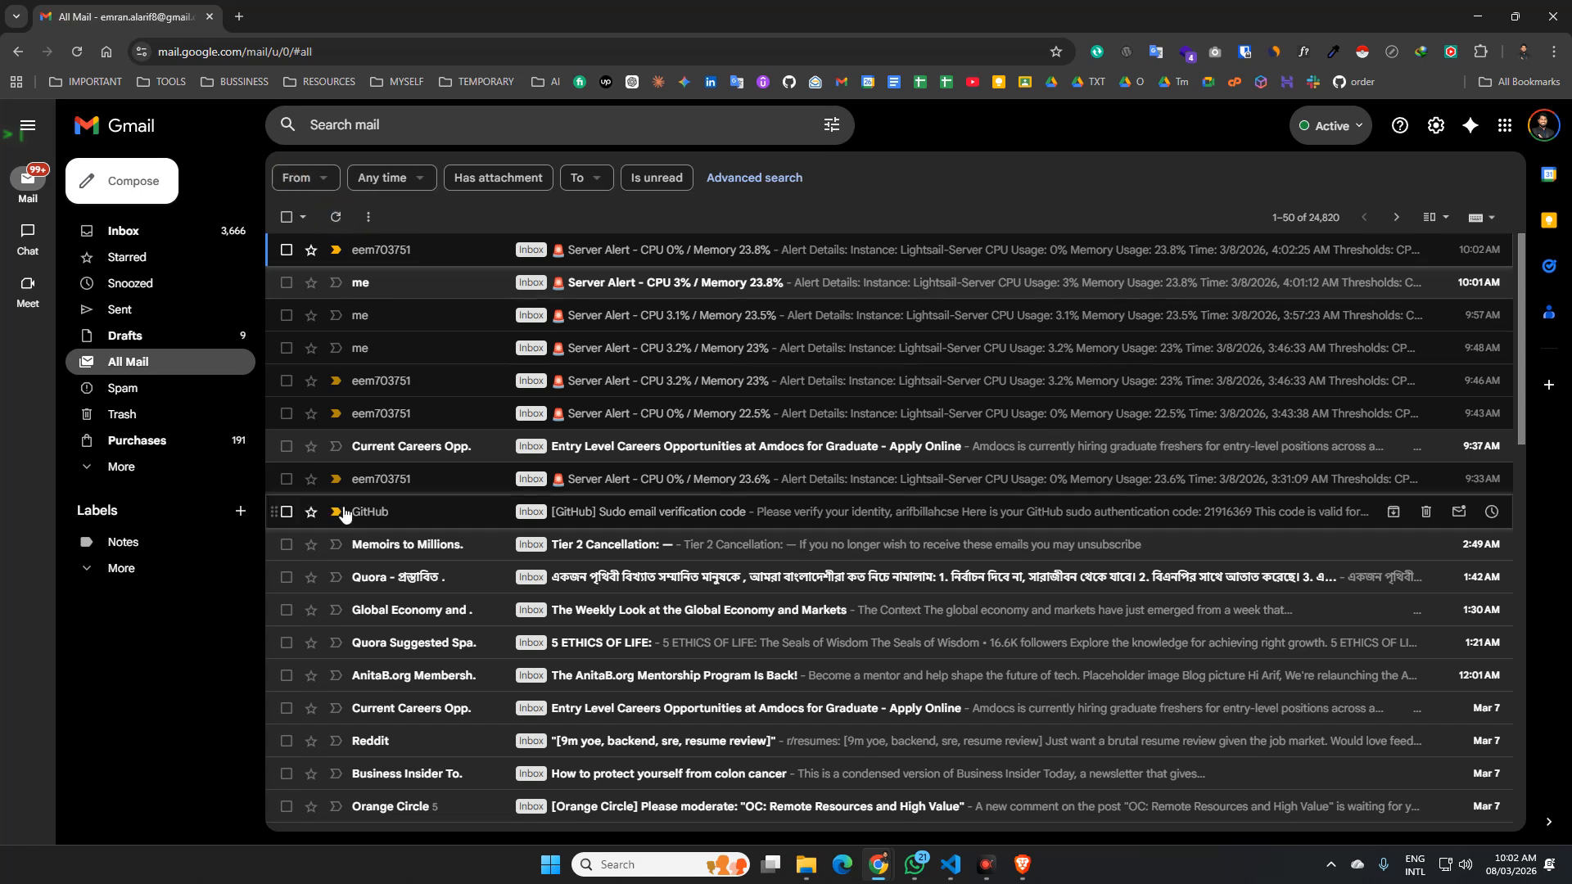
key("alt+Tab")
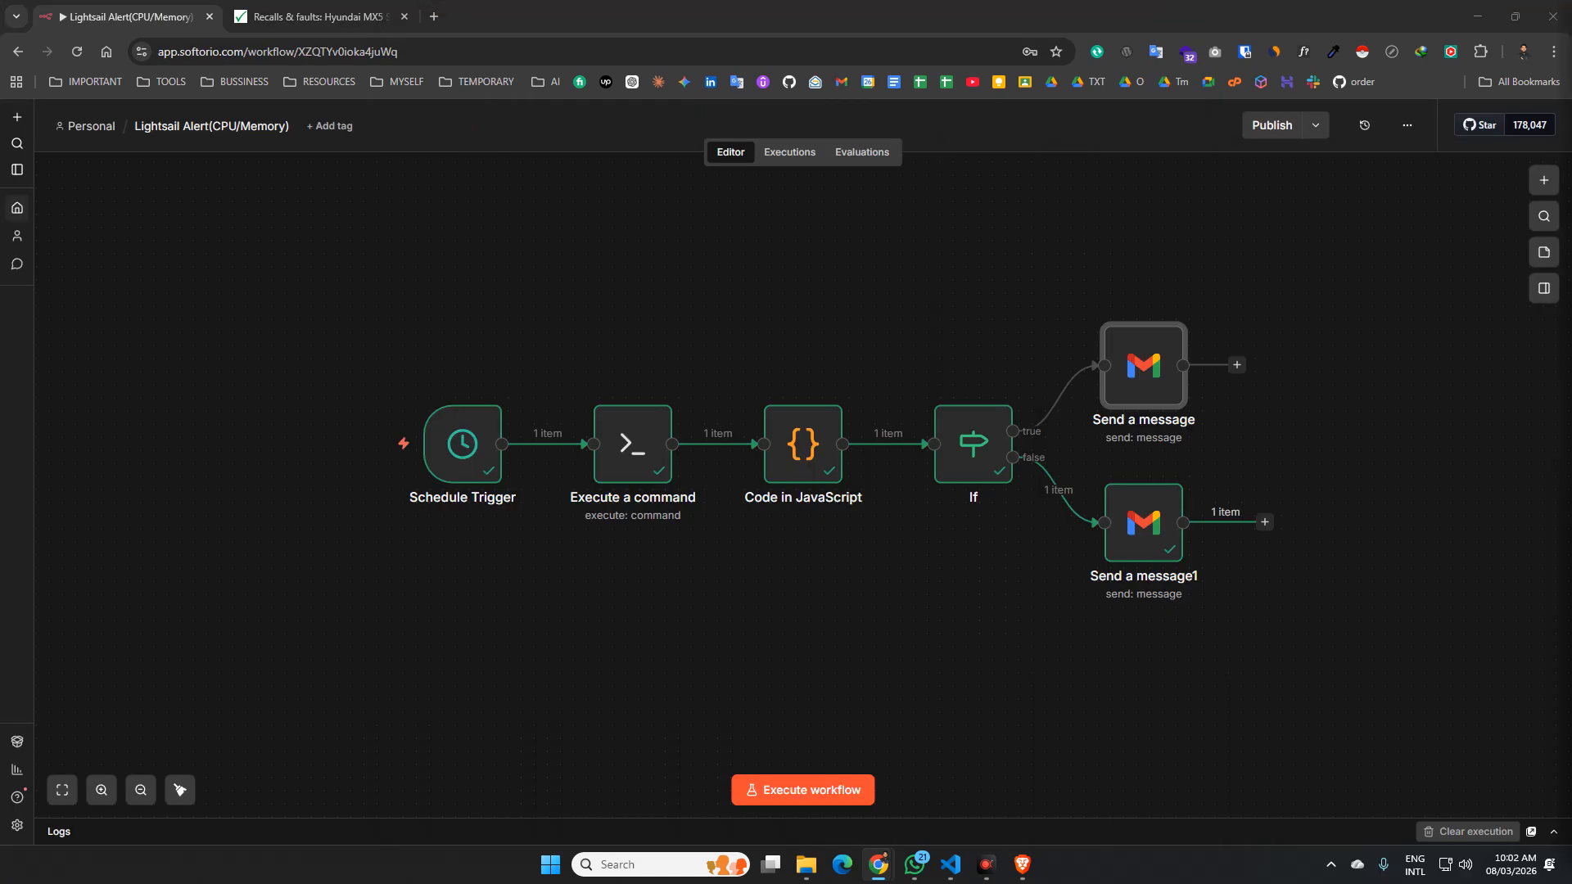
- Open the If node, review its CPU and memory conditions and its branch output, and close it
left_click(973, 453)
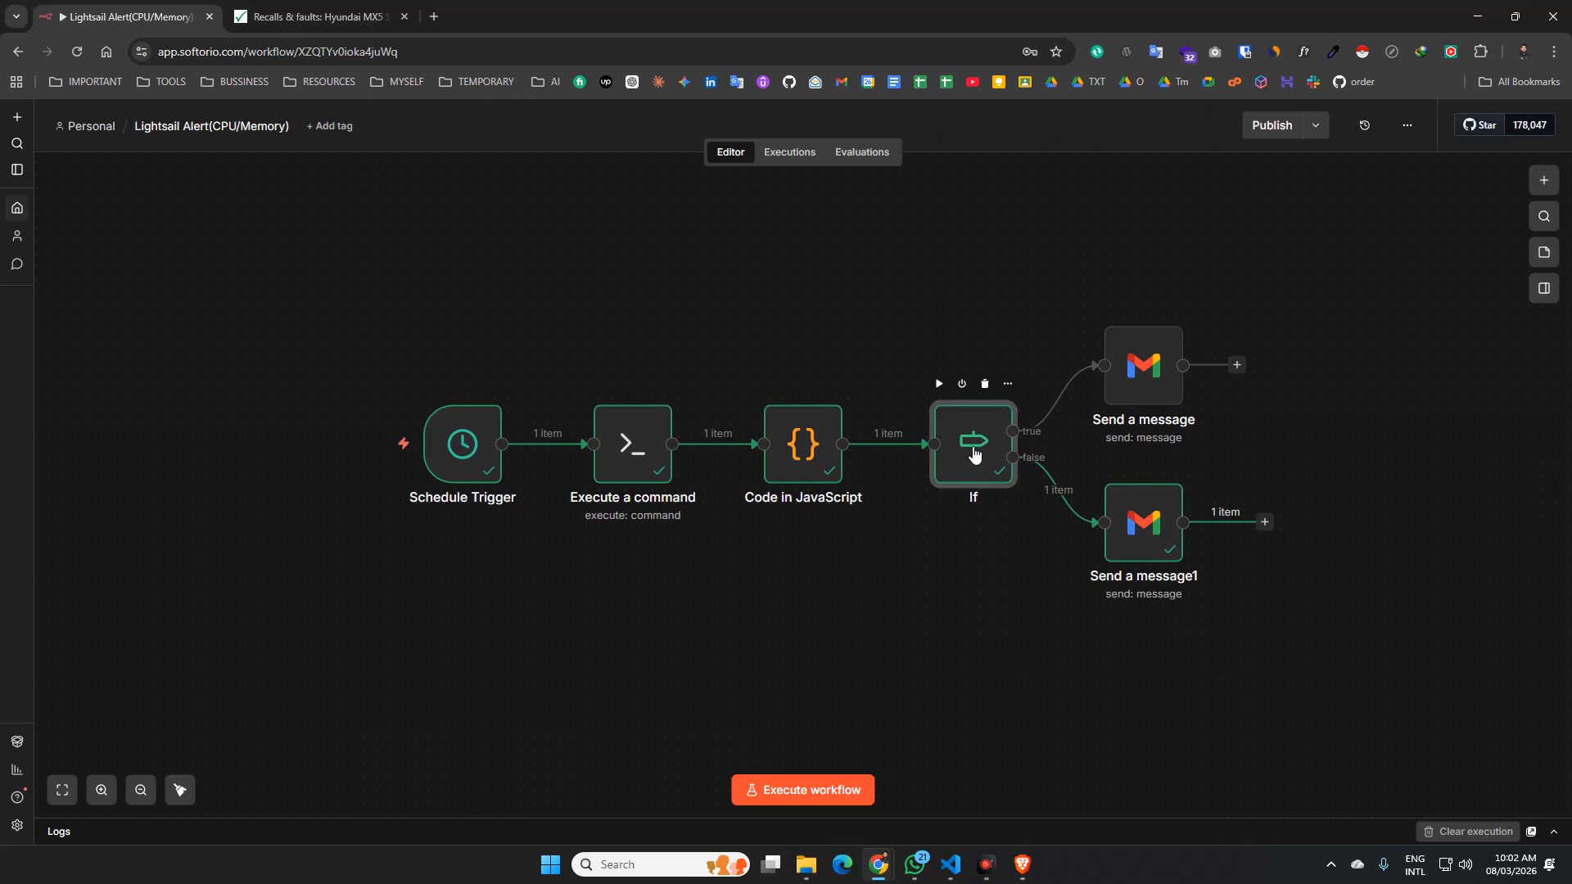
double_click(973, 452)
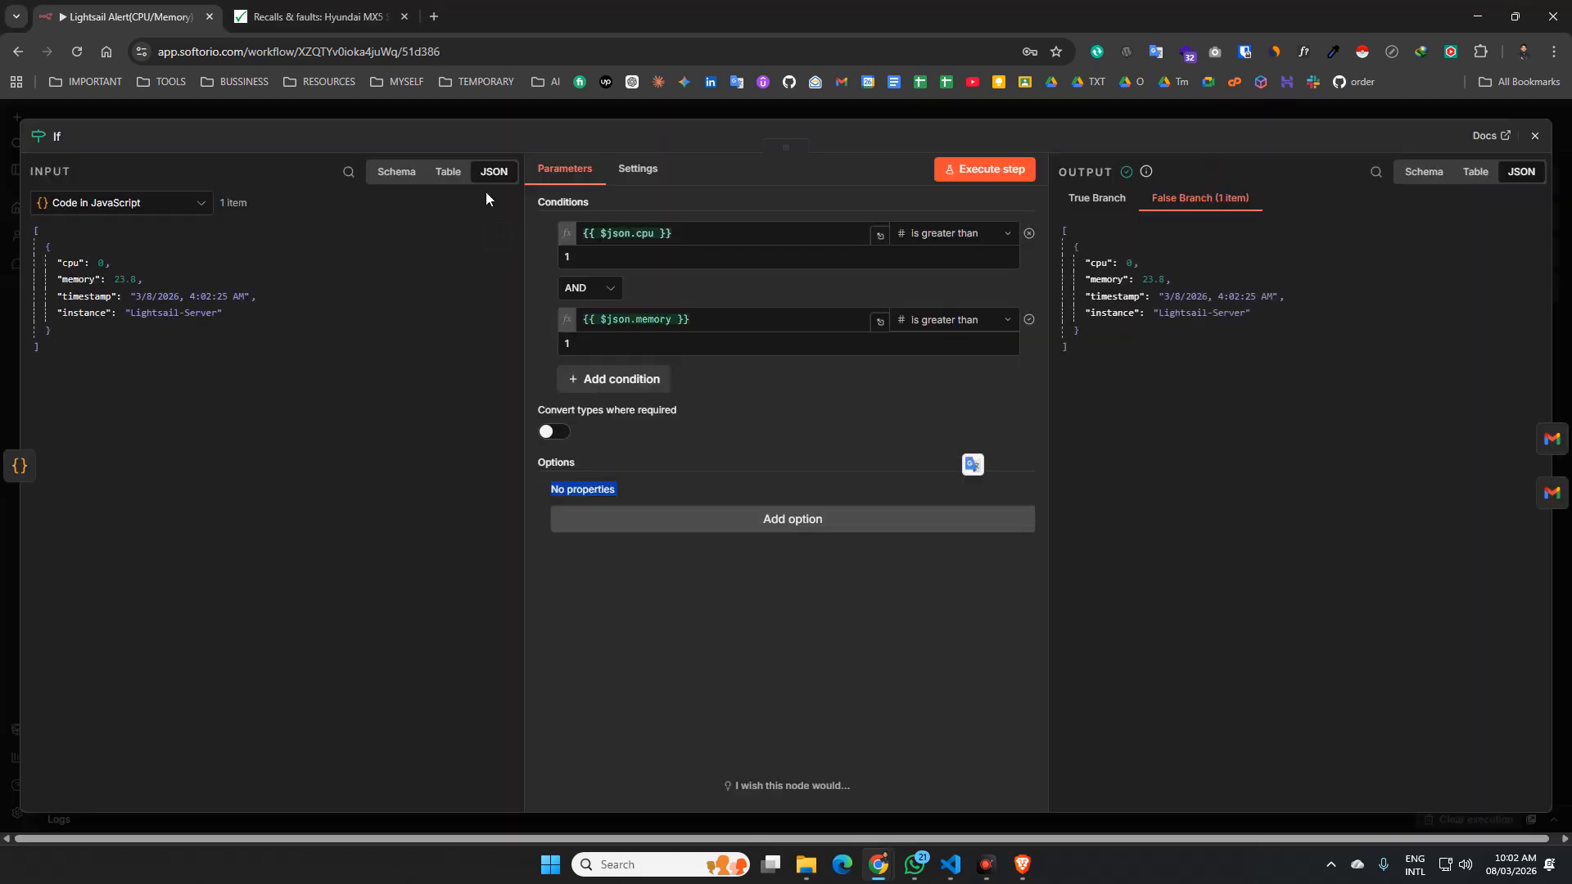
left_click(1535, 136)
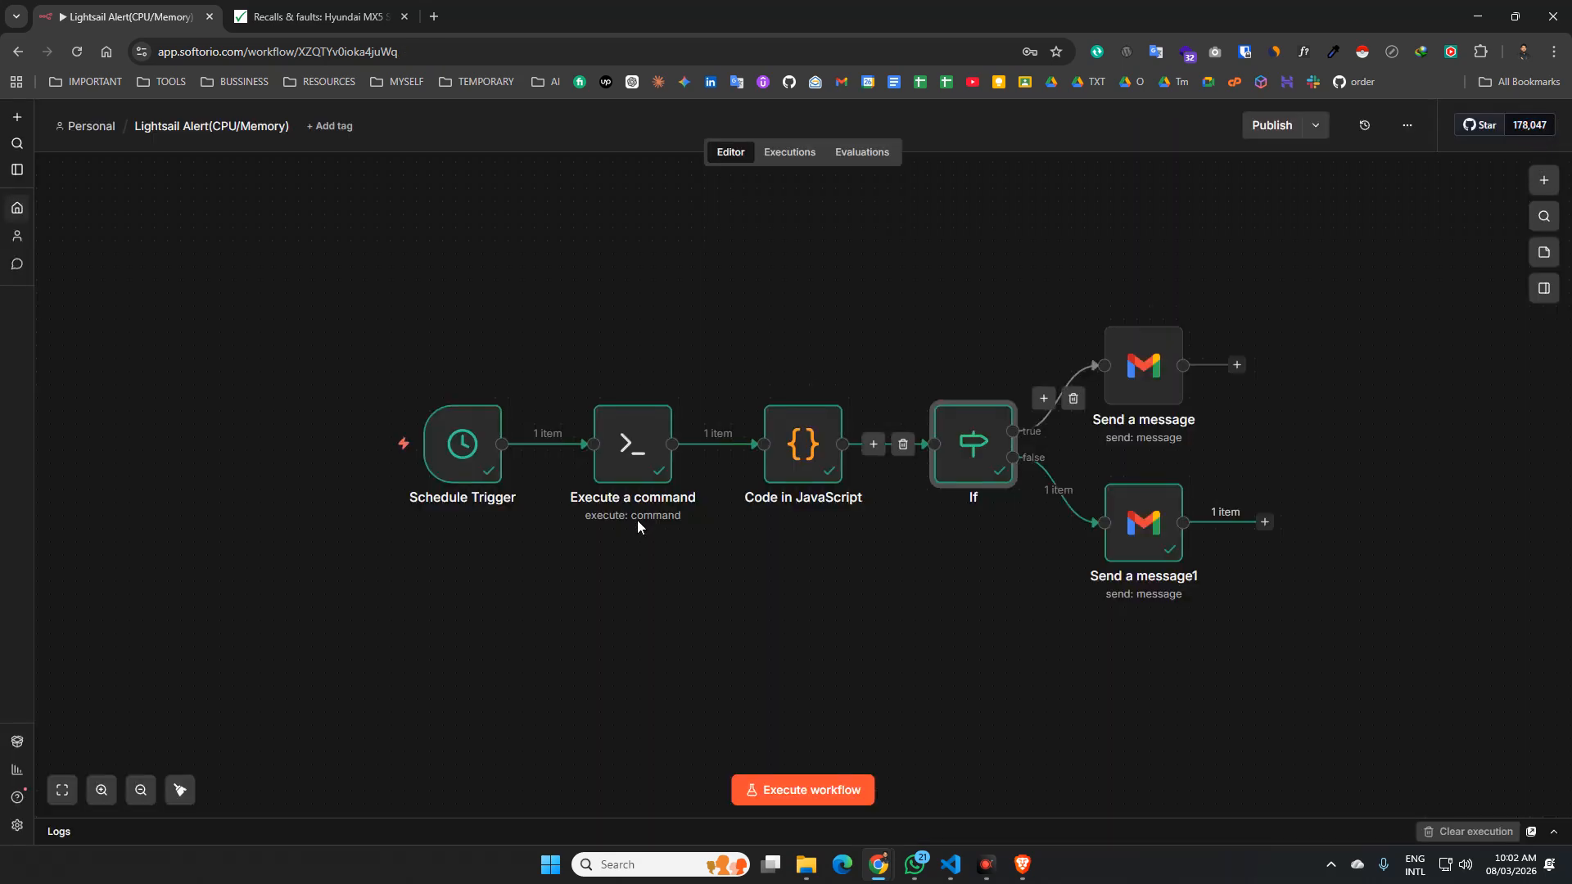
- Open the Execute a command node, execute only that node for a fresh server reading, and close it
double_click(625, 463)
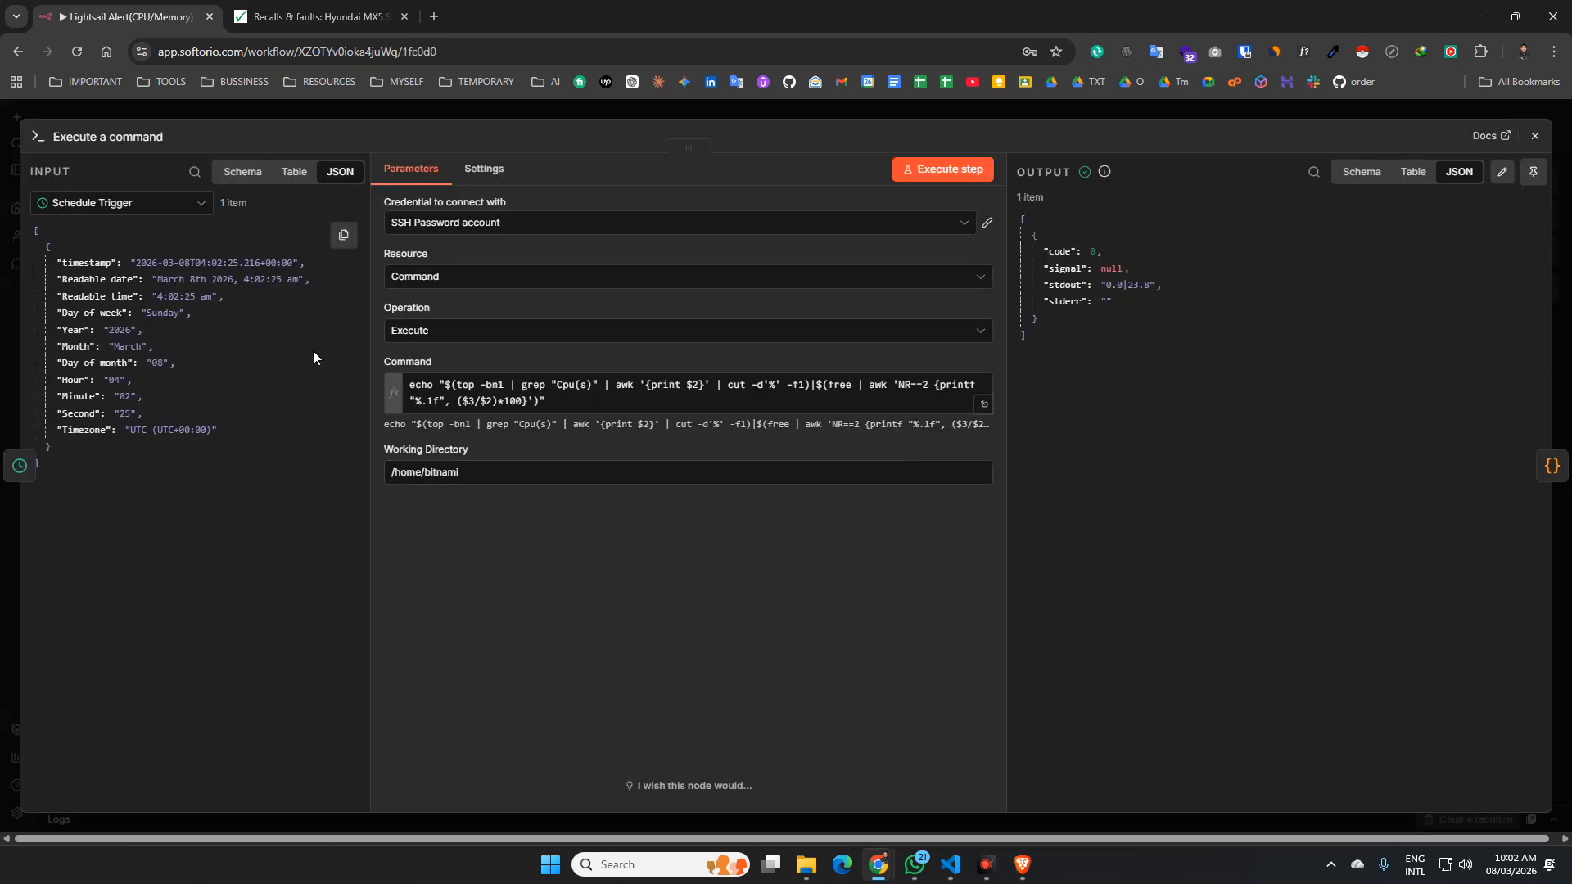
left_click(935, 175)
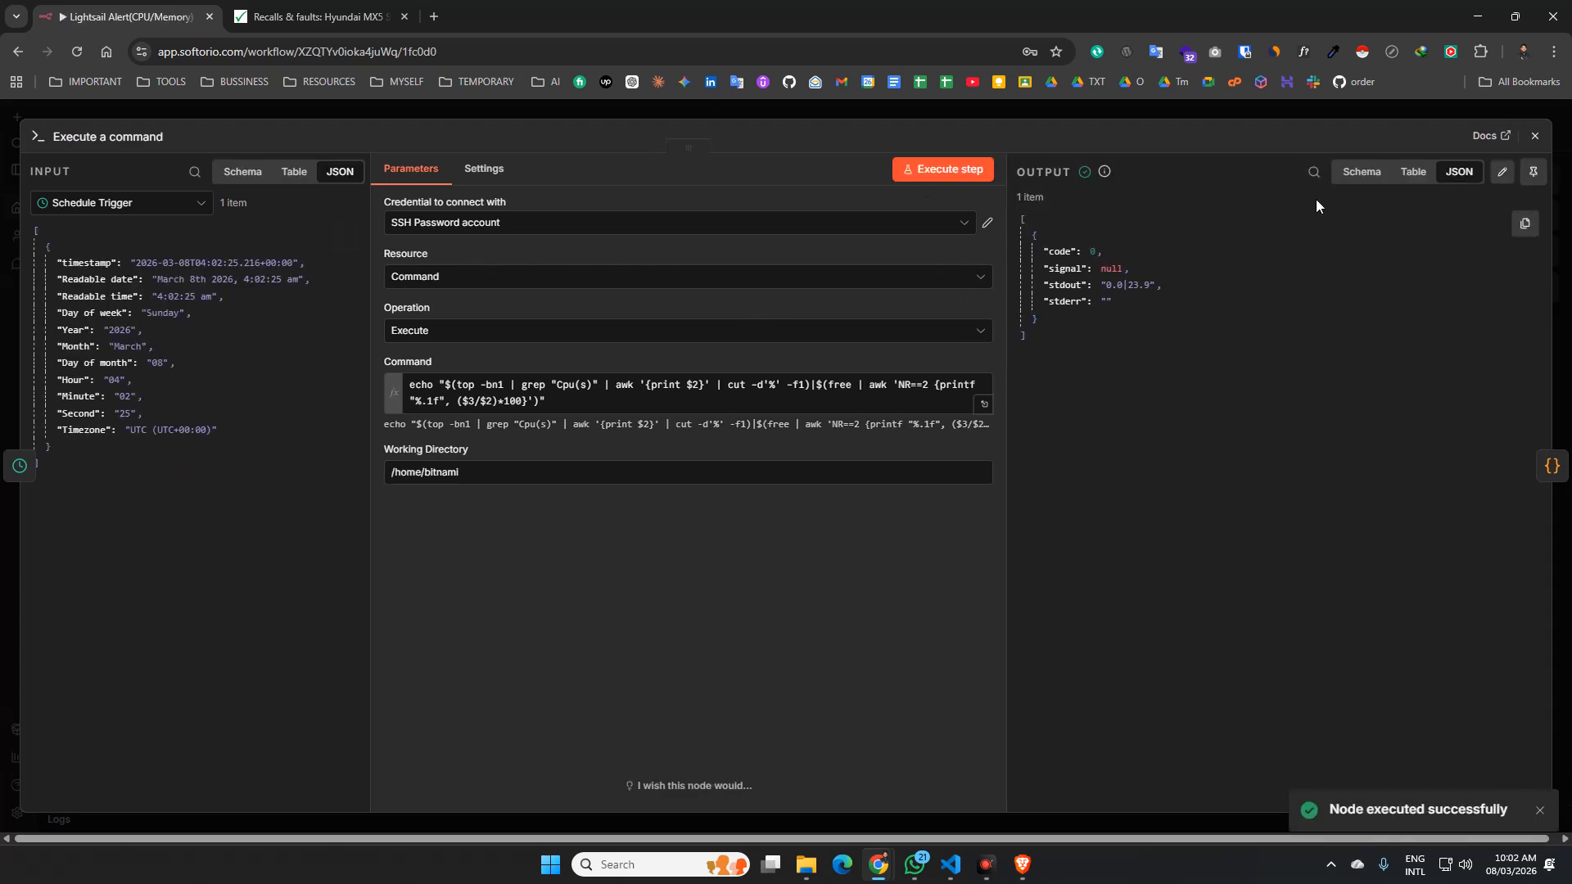
left_click(1527, 144)
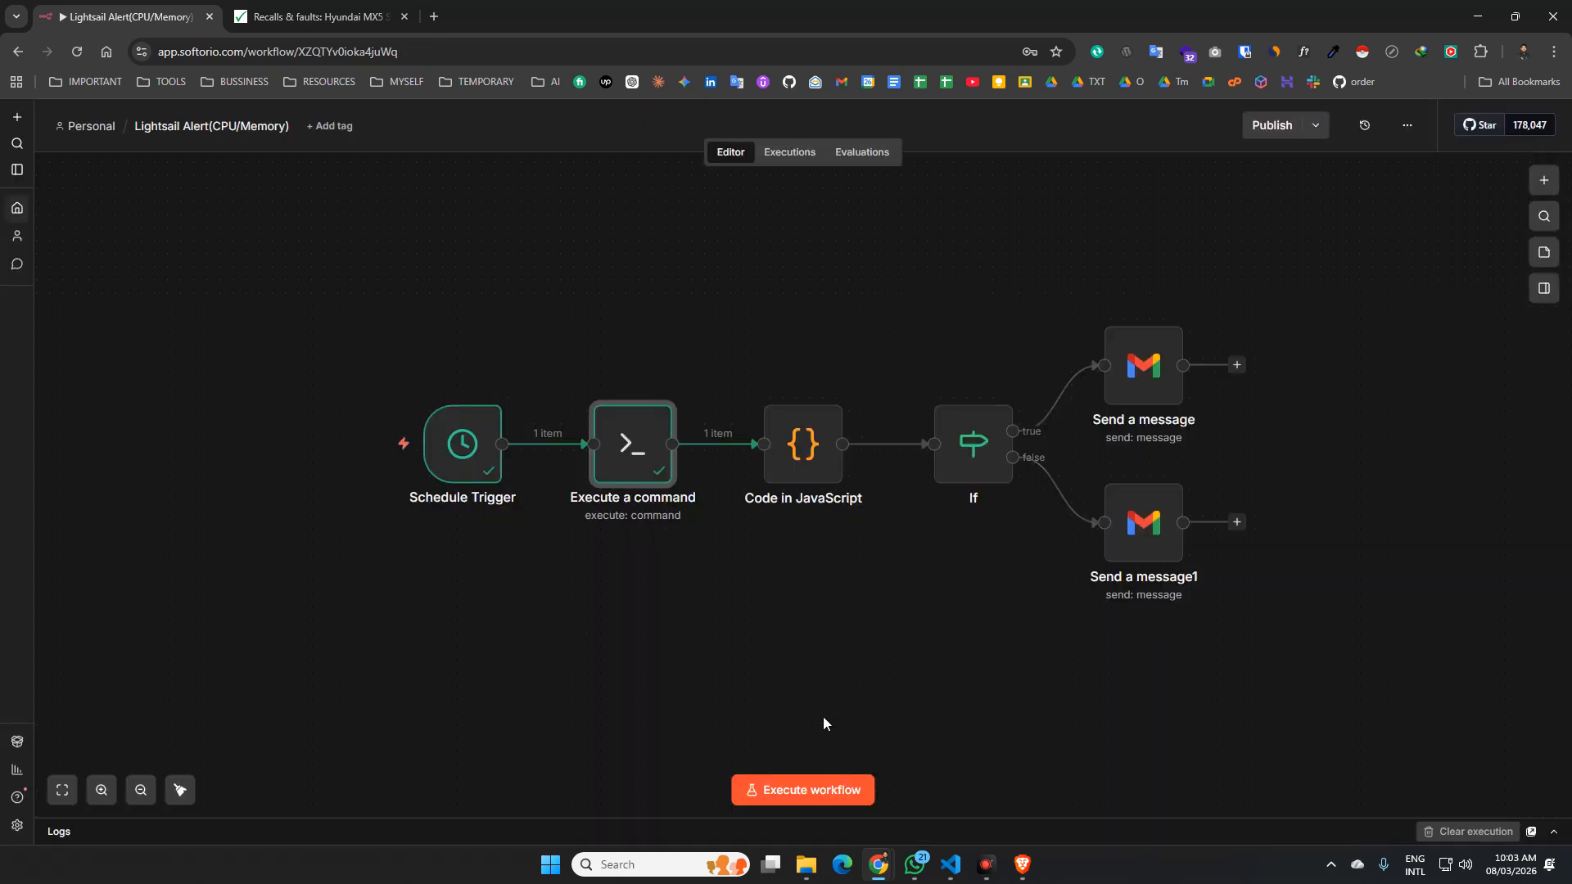